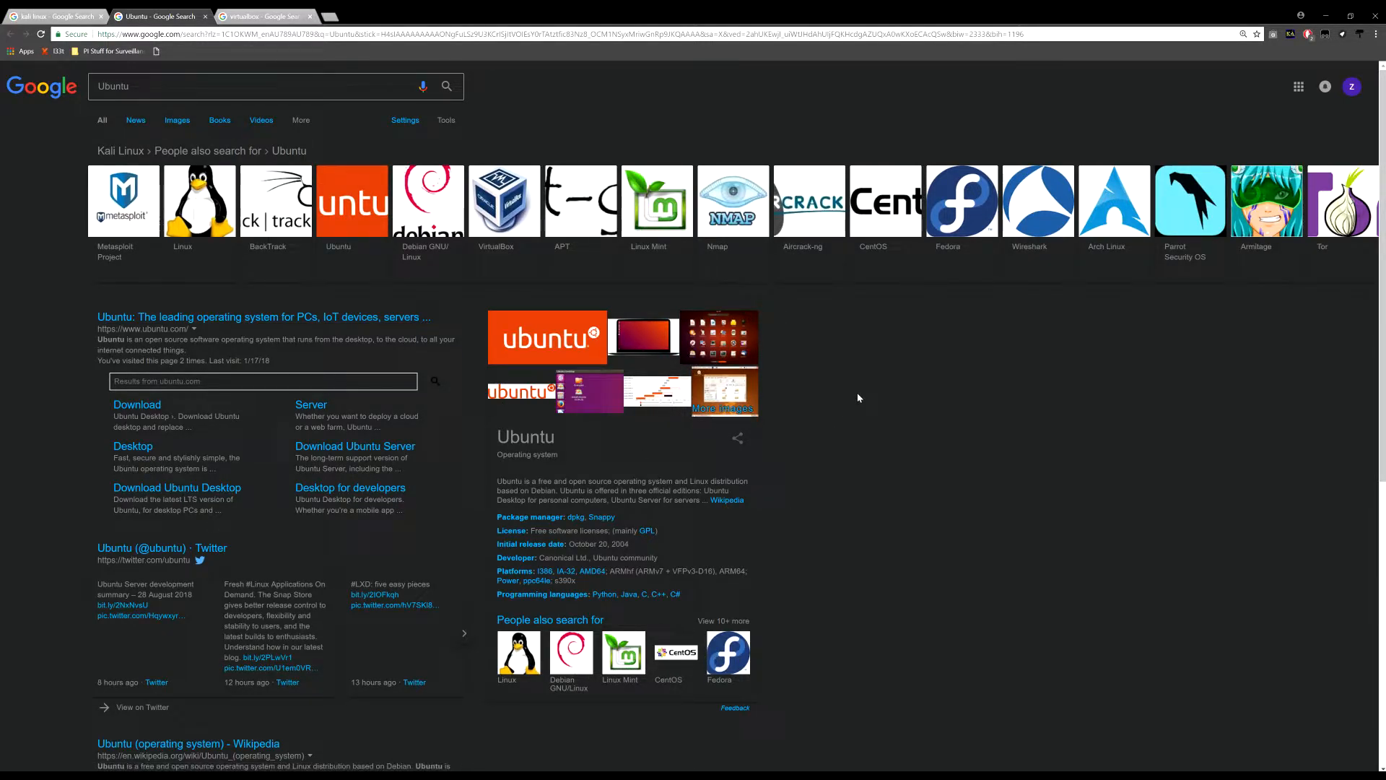
Close the Ubuntu search and open the official kali.org result in a new tab
key(ctrl+w)
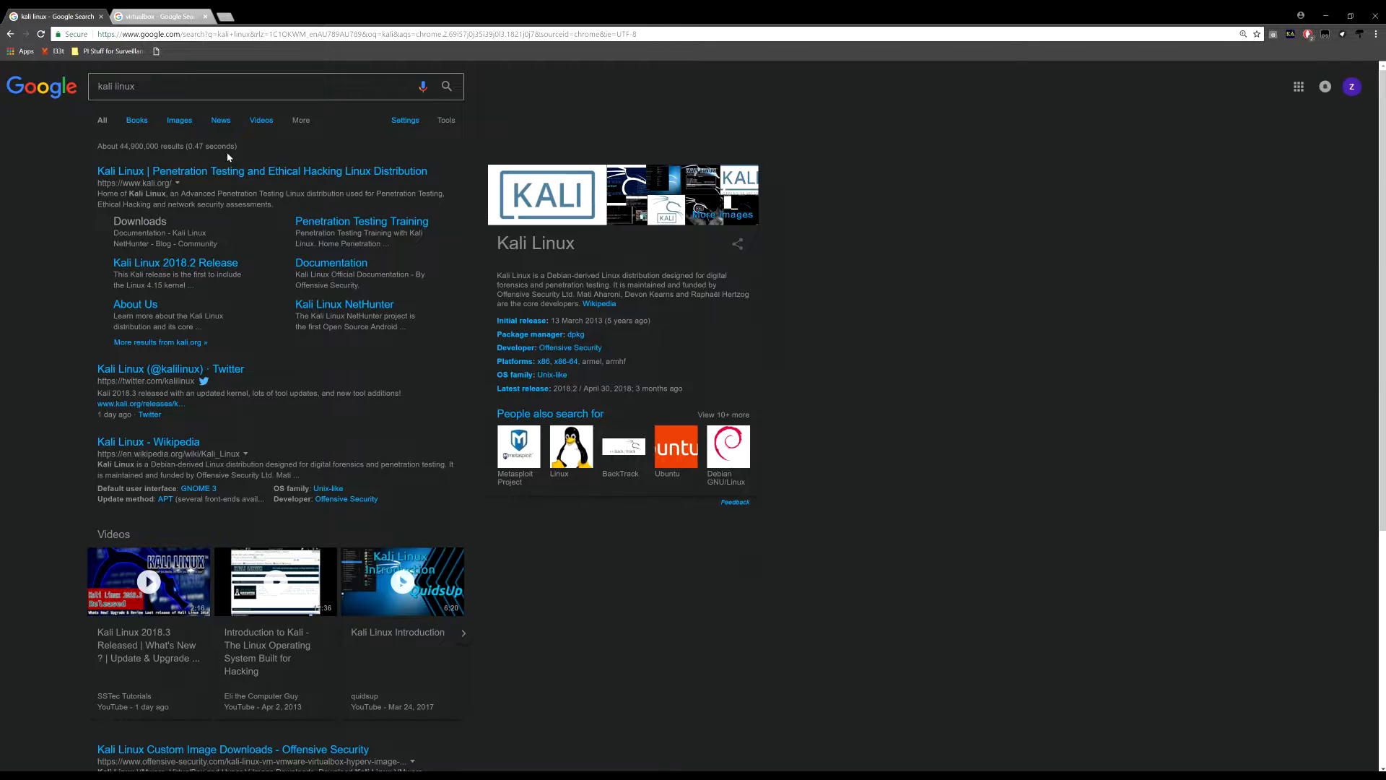
right_click(241, 171)
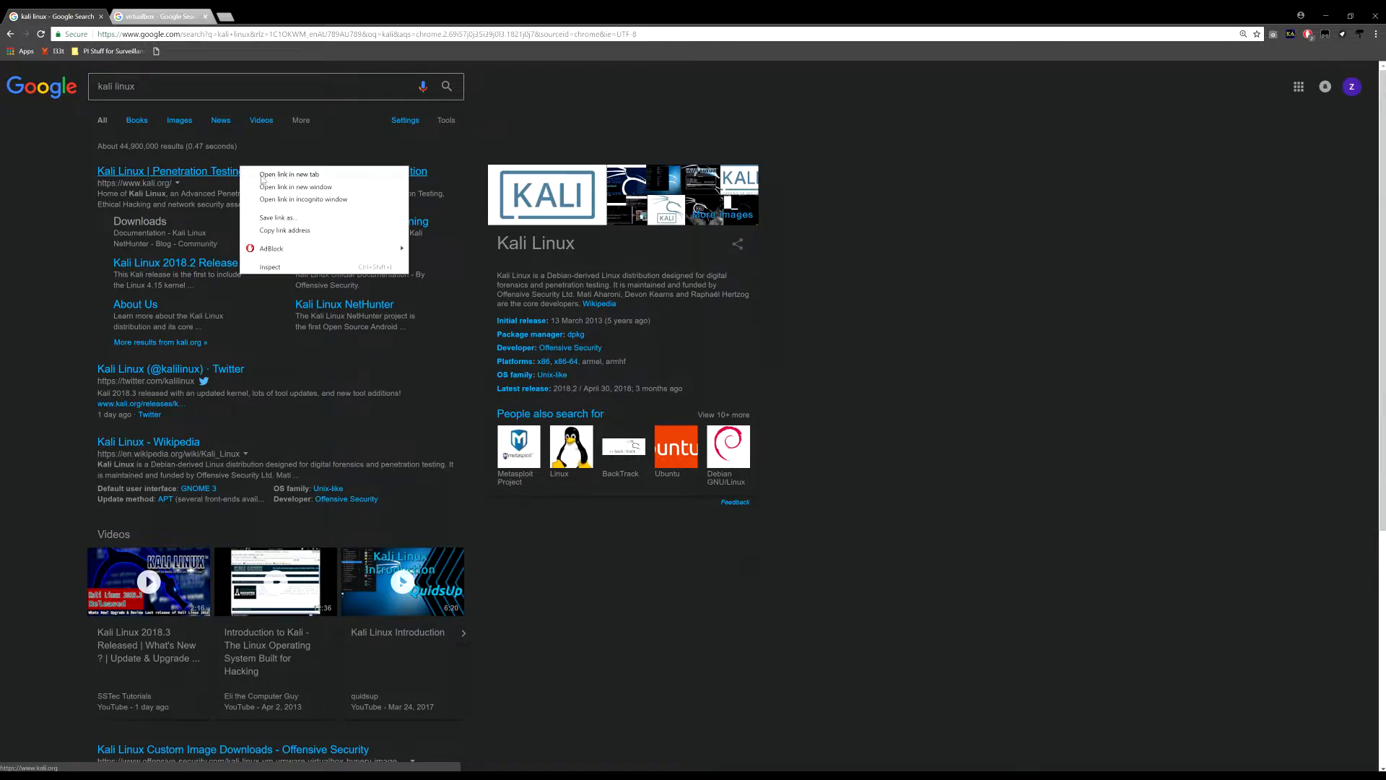
click(268, 178)
key(ctrl+Tab)
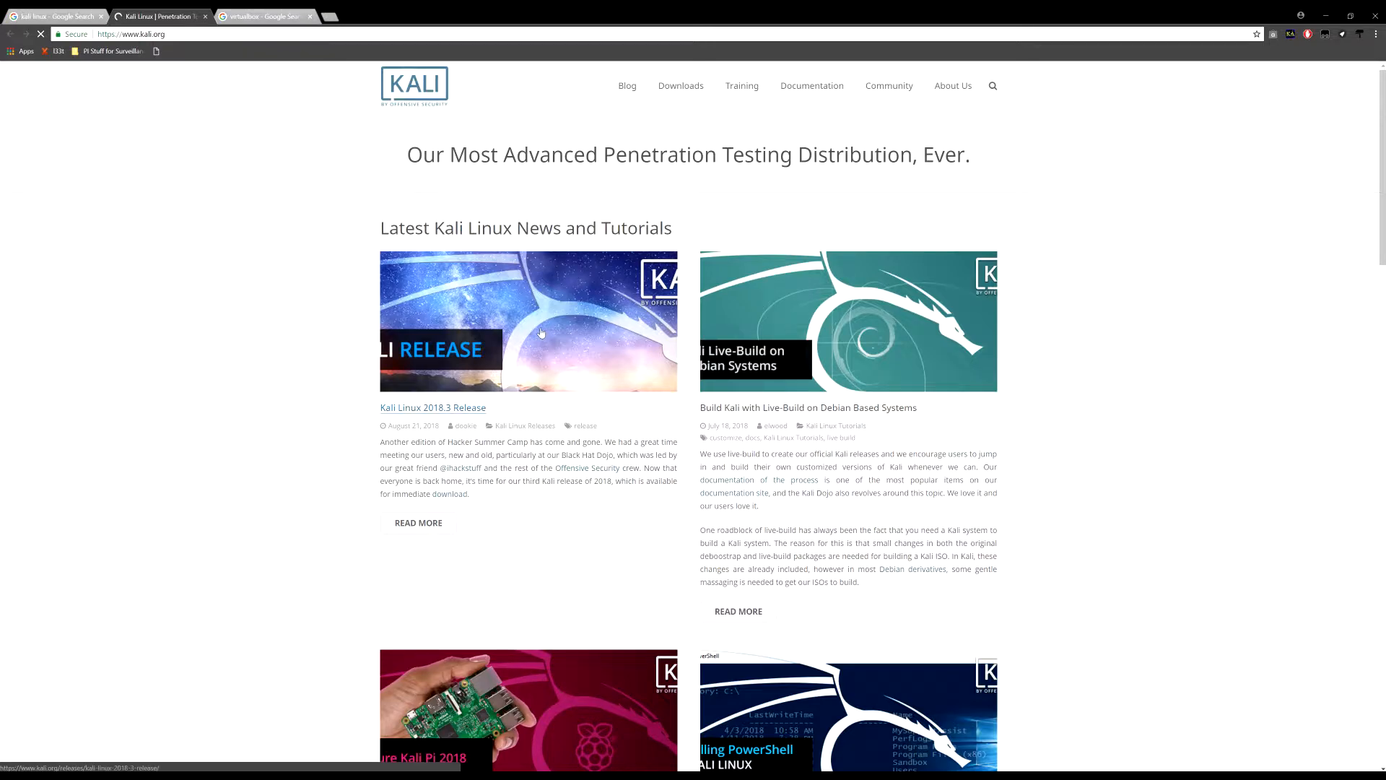
Browse the kali.org homepage news, then bring up the Downloads menu
scroll(555, 313, down, 5)
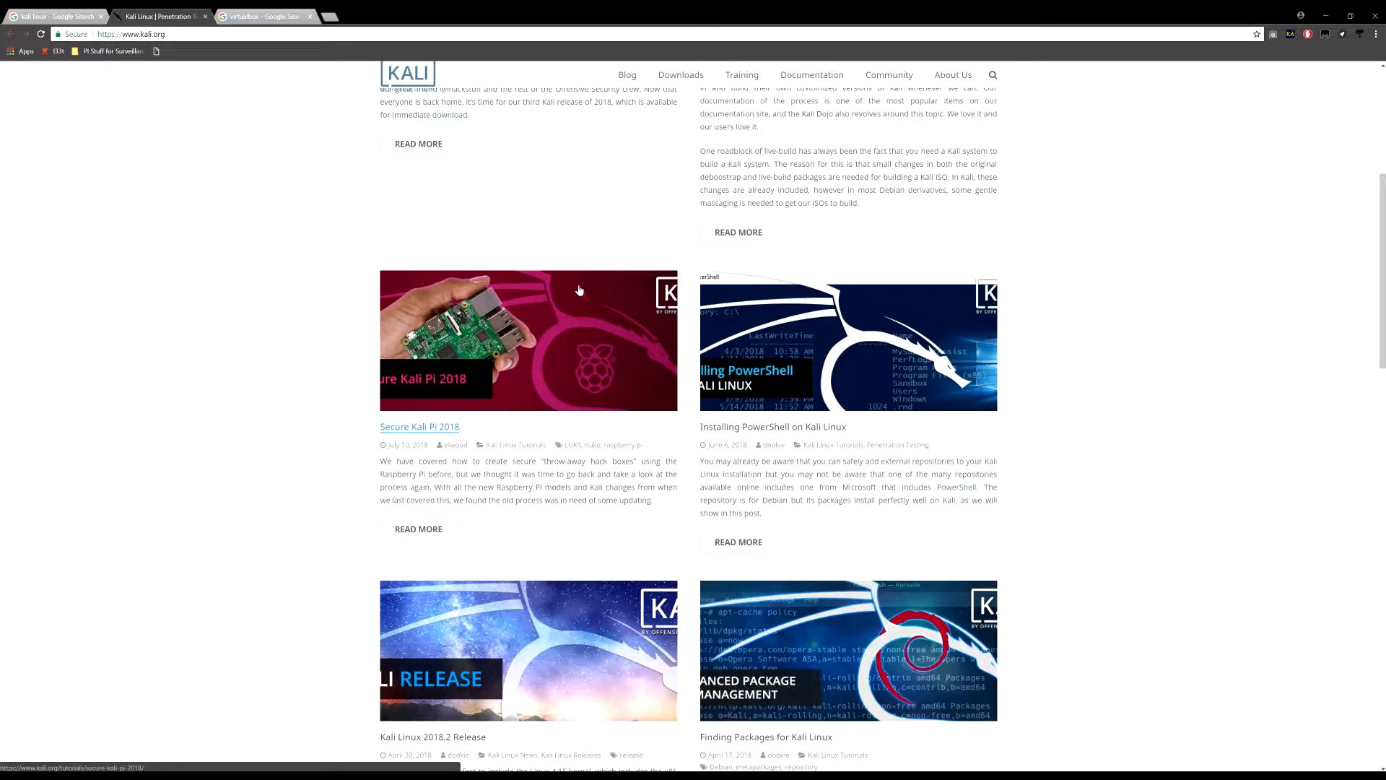
scroll(618, 381, up, 5)
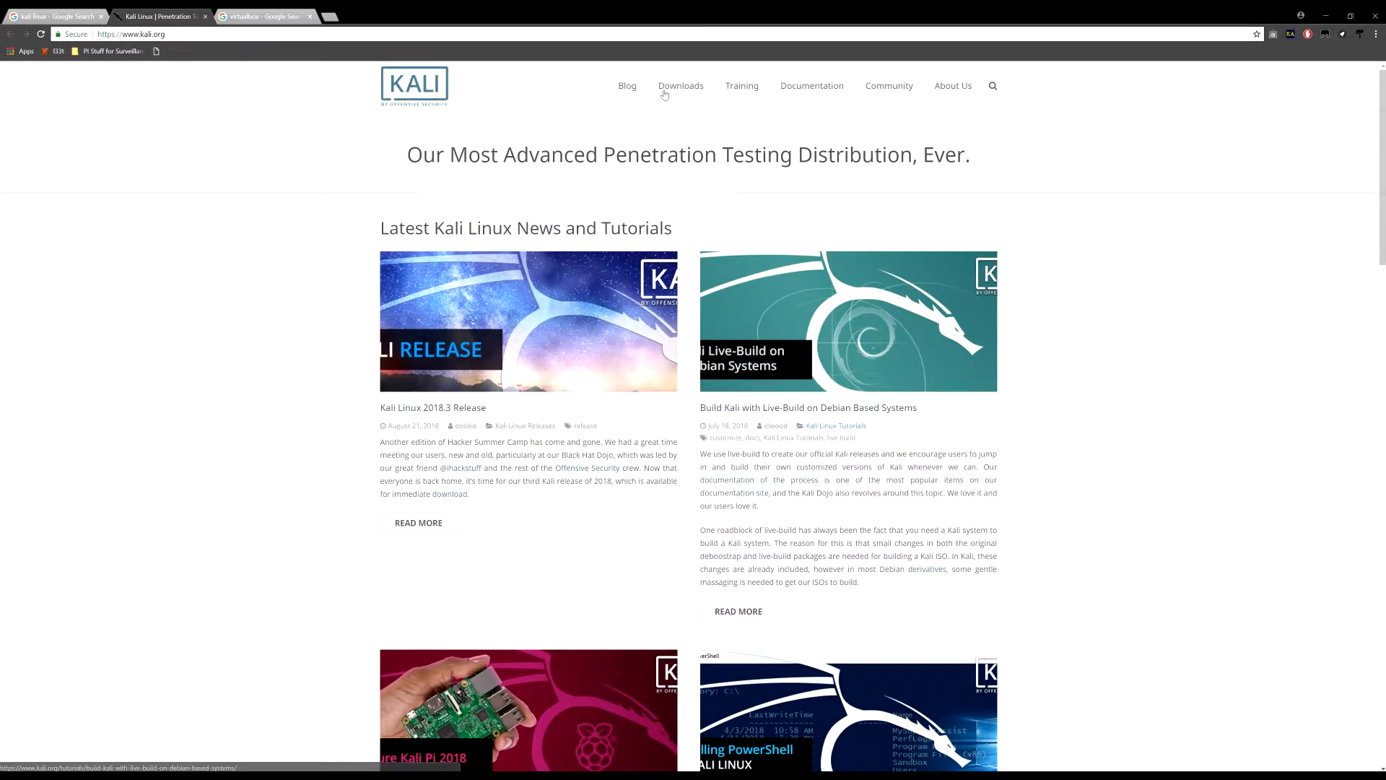
mouse_move(675, 88)
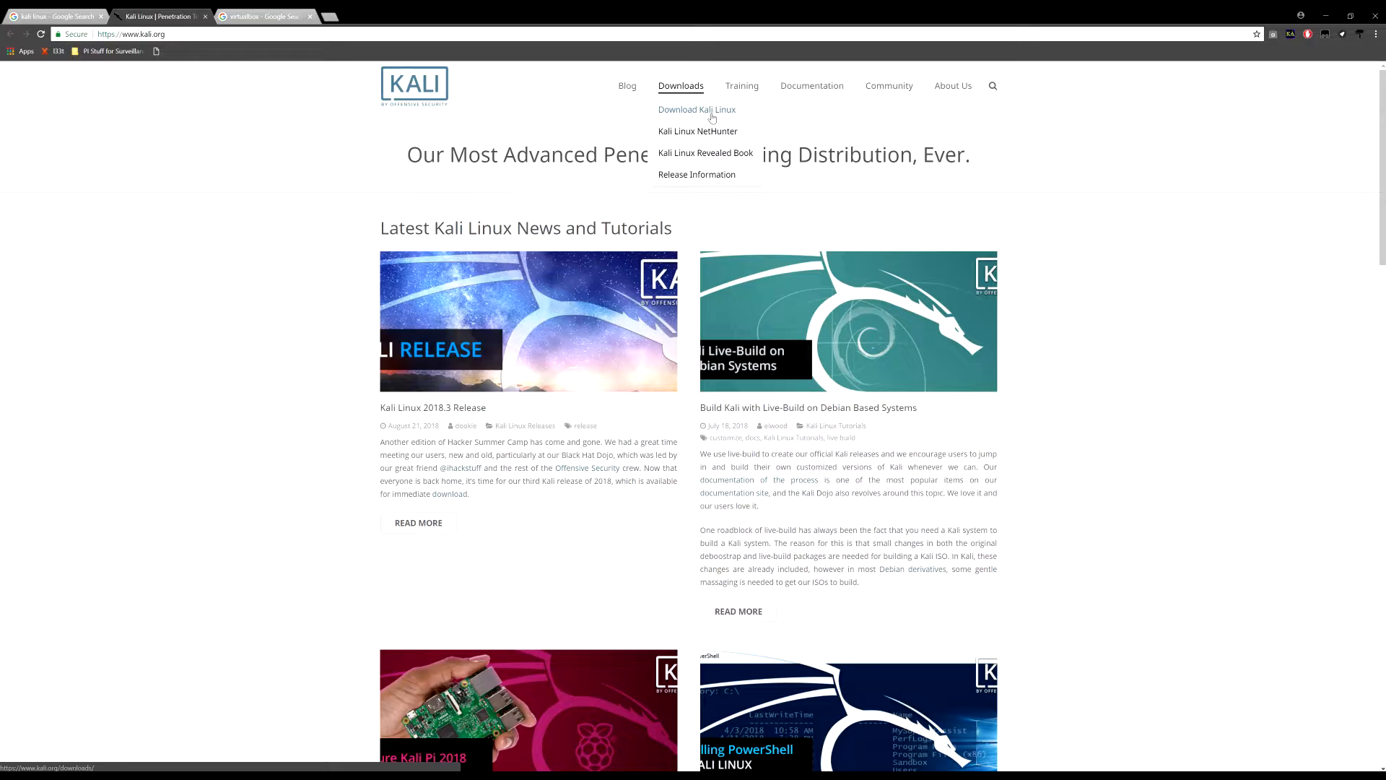
Open the Download Kali Linux page and copy the 'Kali Linux 64 Bit' image name
click(712, 118)
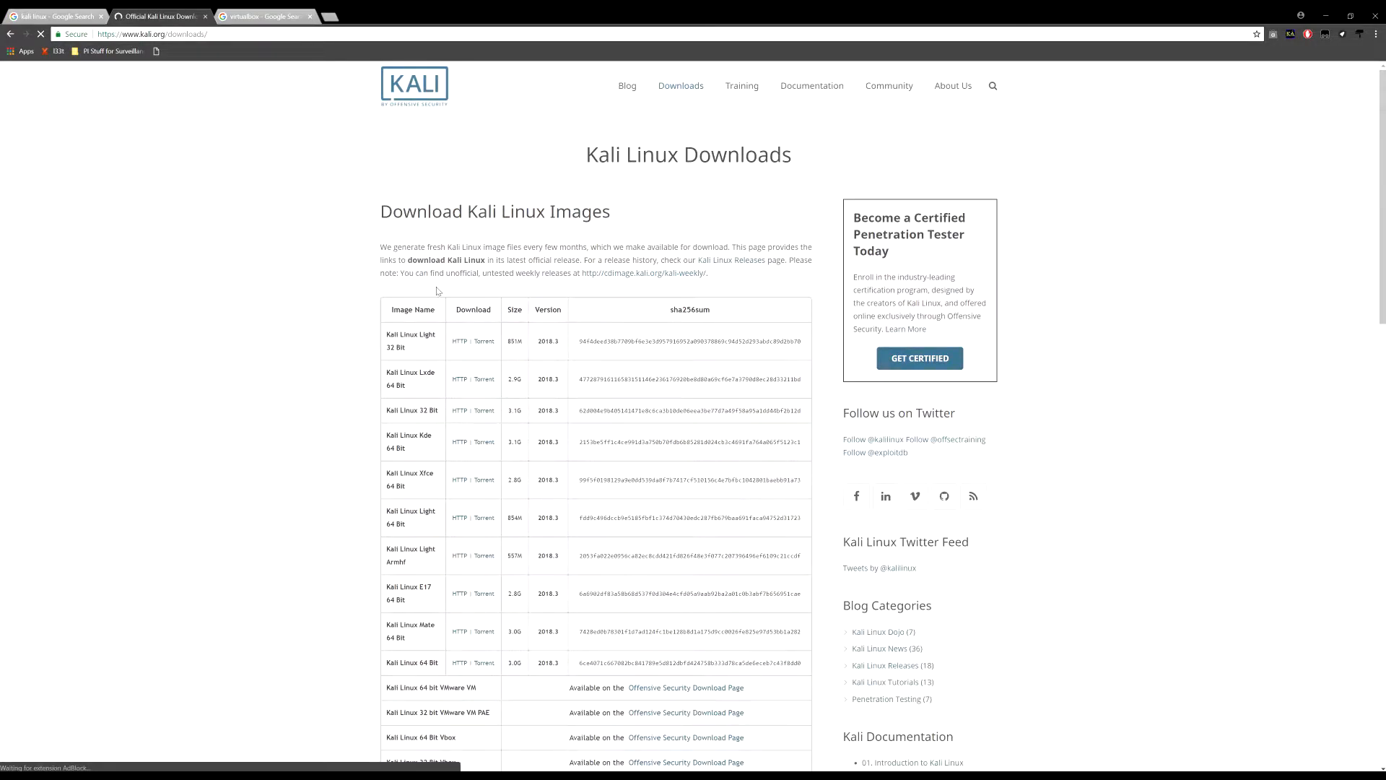
scroll(437, 287, down, 2)
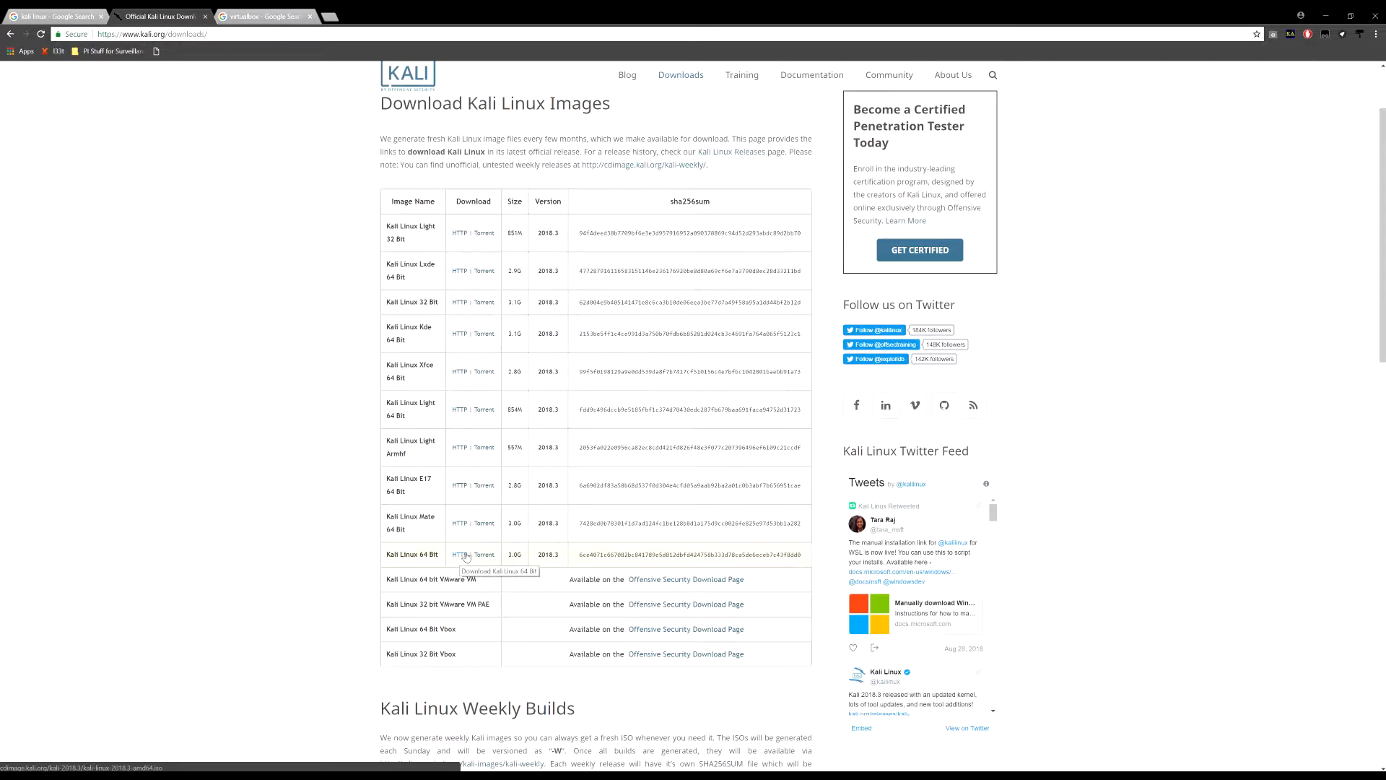
triple_click(400, 300)
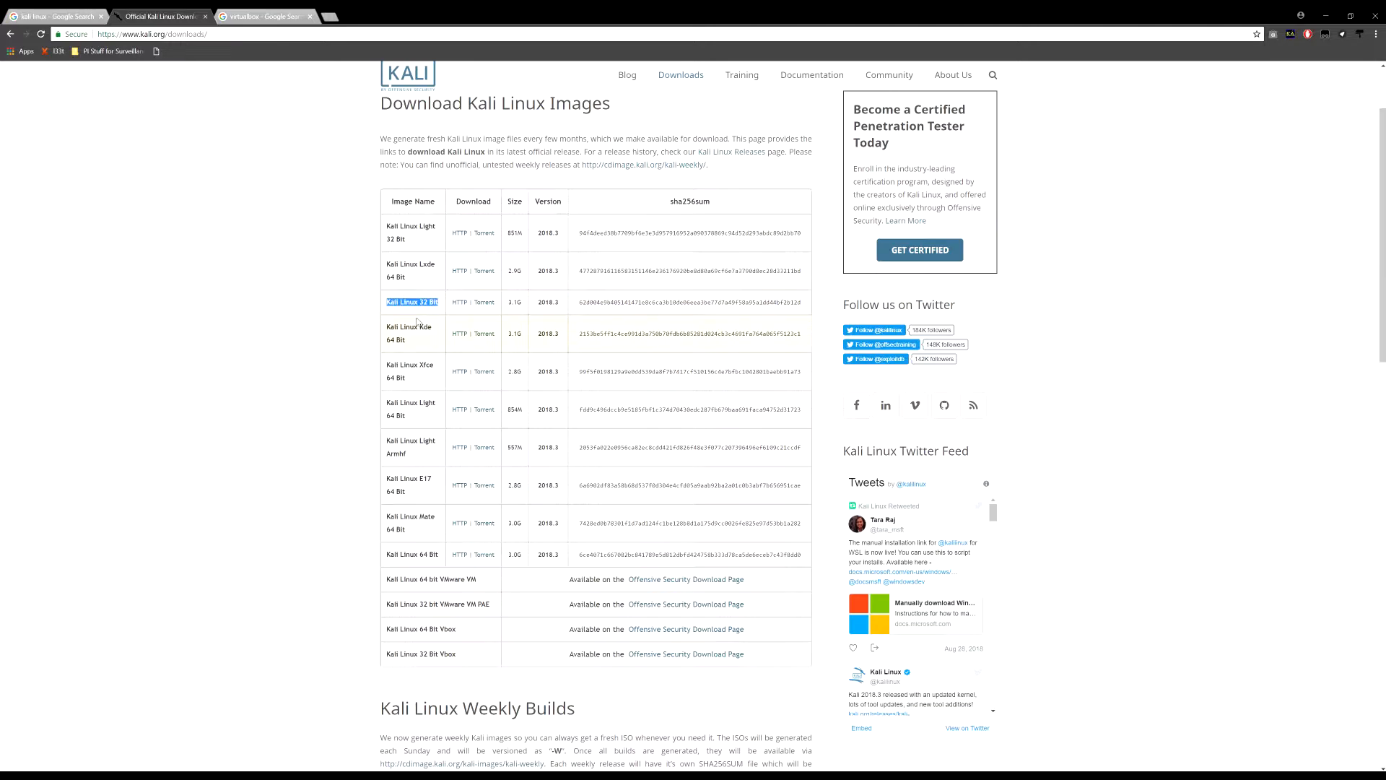
triple_click(413, 554)
right_click(413, 556)
click(453, 560)
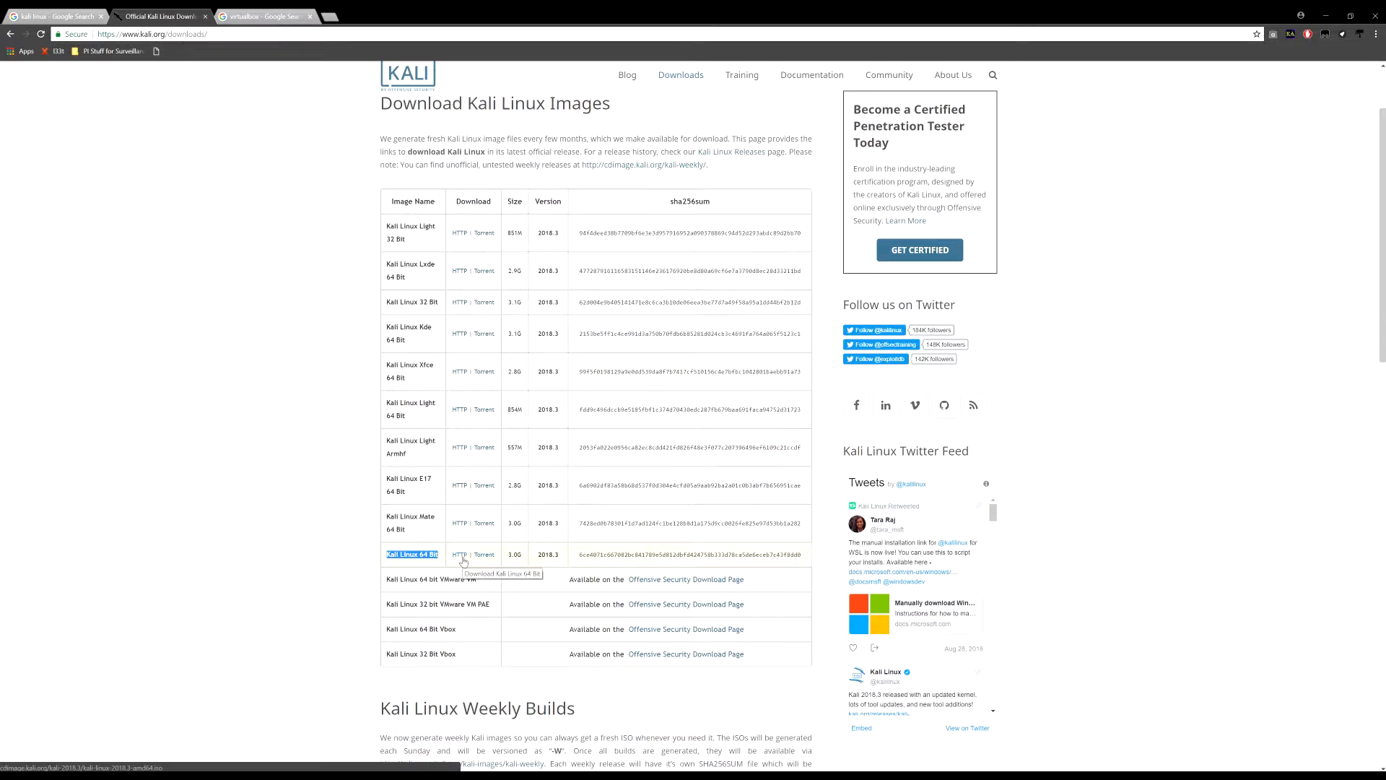
Select the Kali Linux 64 Bit row through 3.0G, then bring the tutorial folder window over the page
click(352, 573)
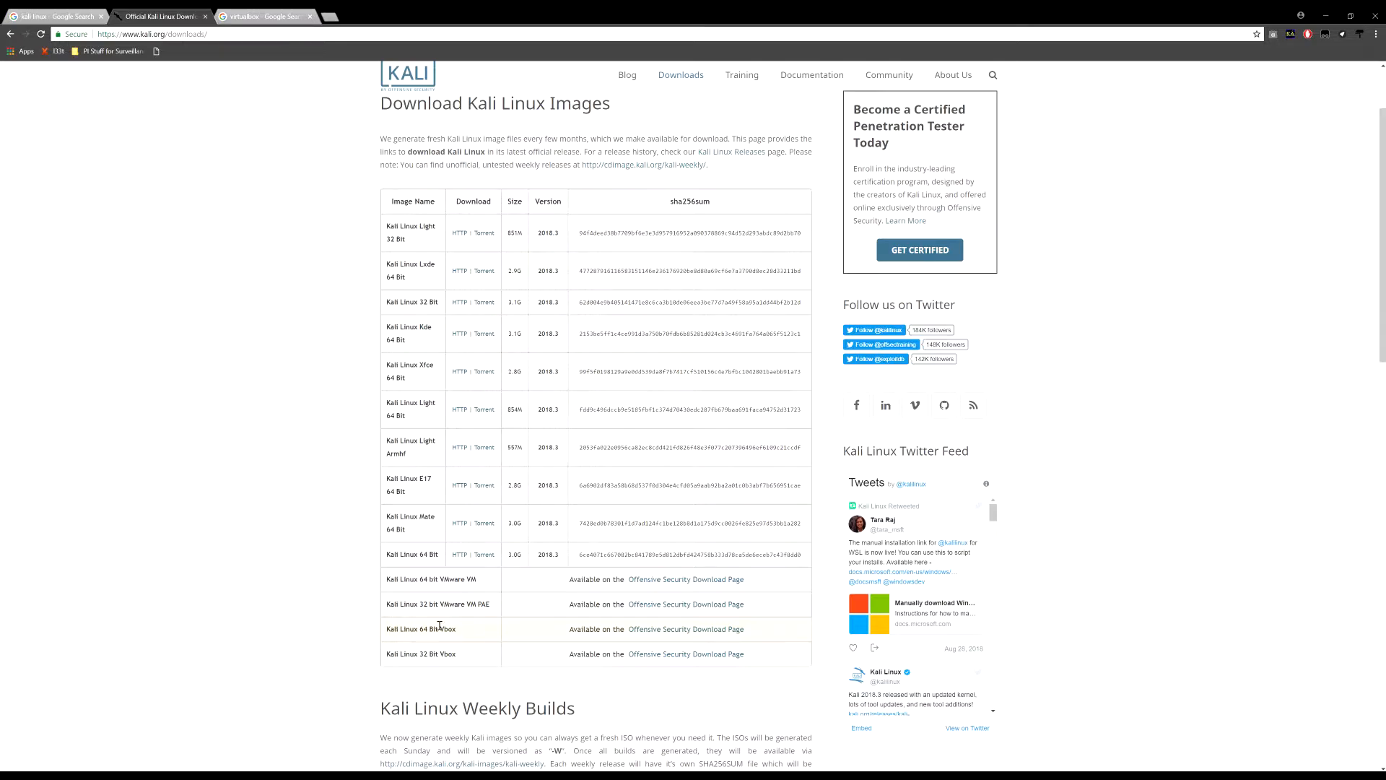
drag(400, 553, 533, 559)
click(303, 553)
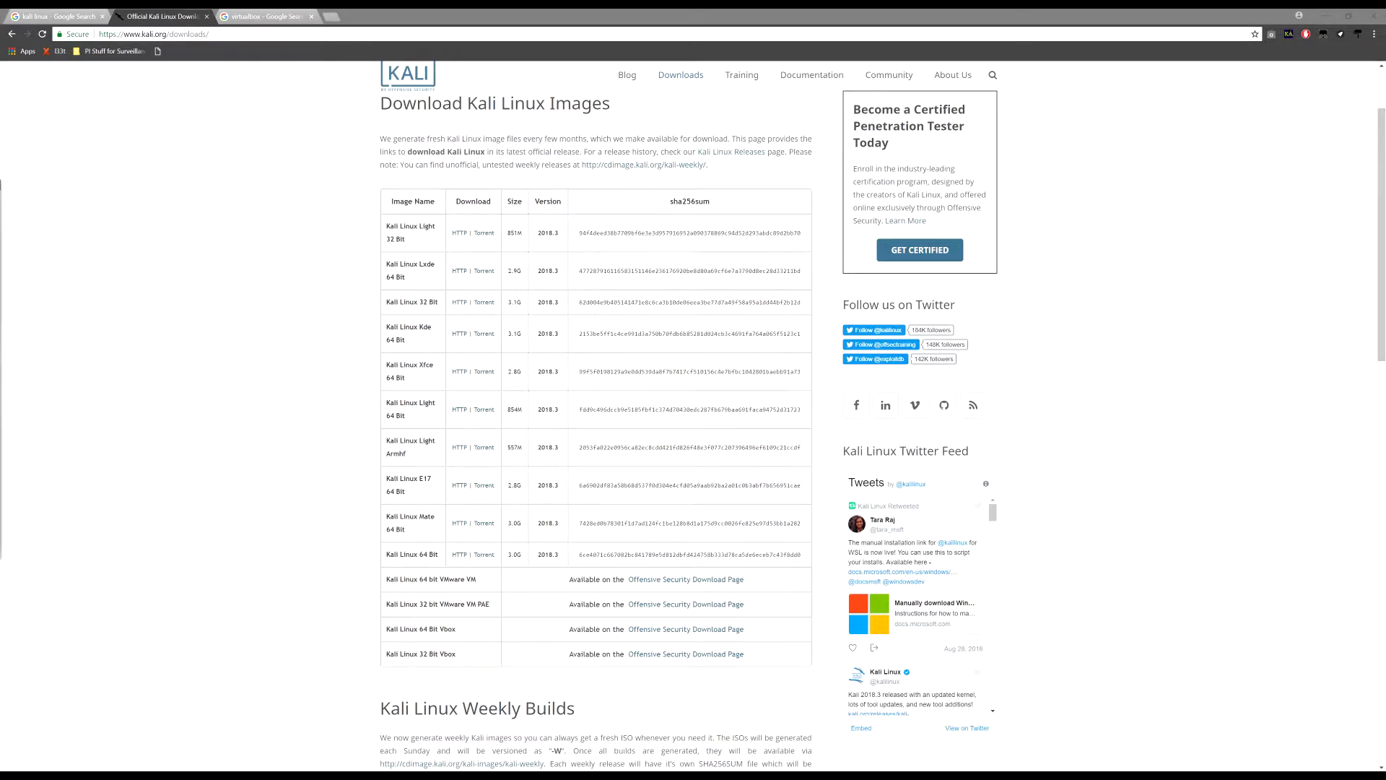
drag(0, 270, 624, 338)
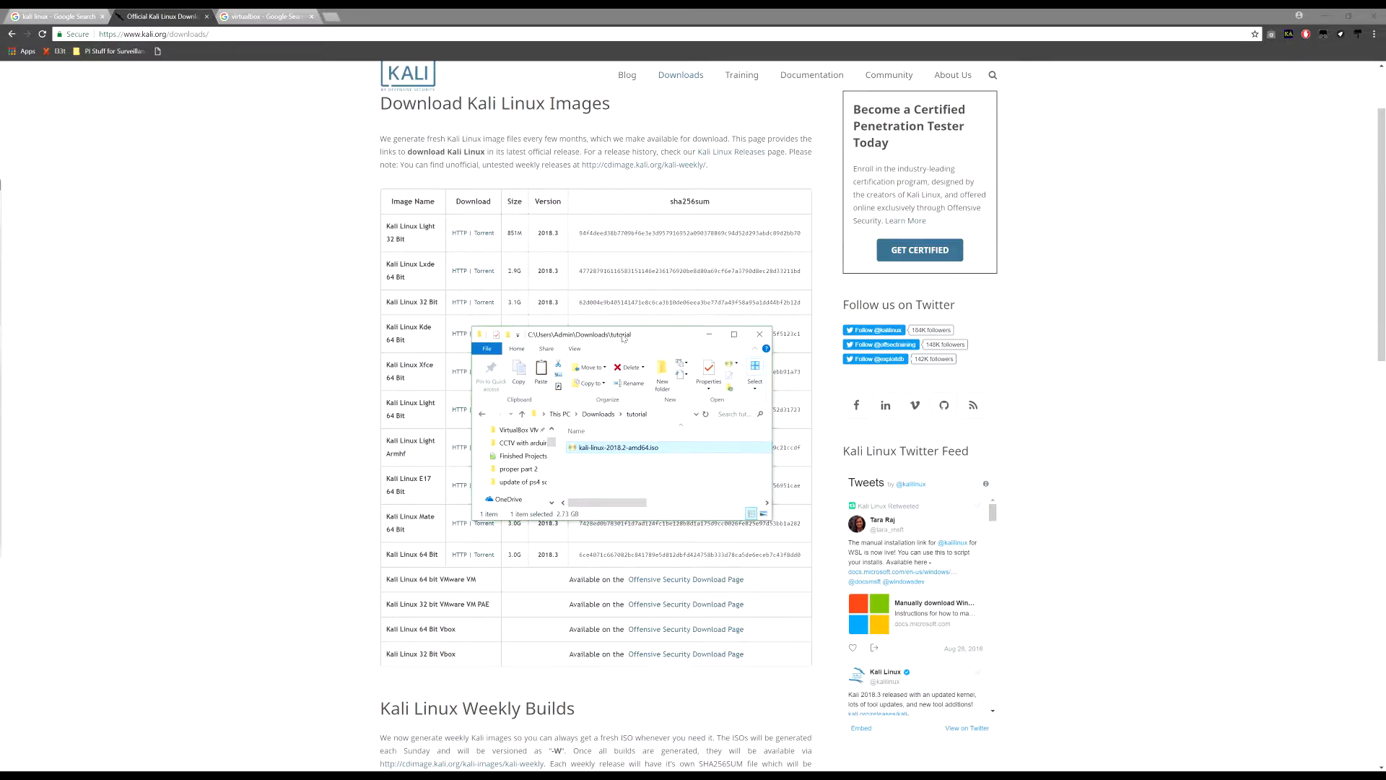
View the 2.73 GB kali-linux-2018.2-amd64.iso properties, then restore the folder window to a smaller size
click(733, 333)
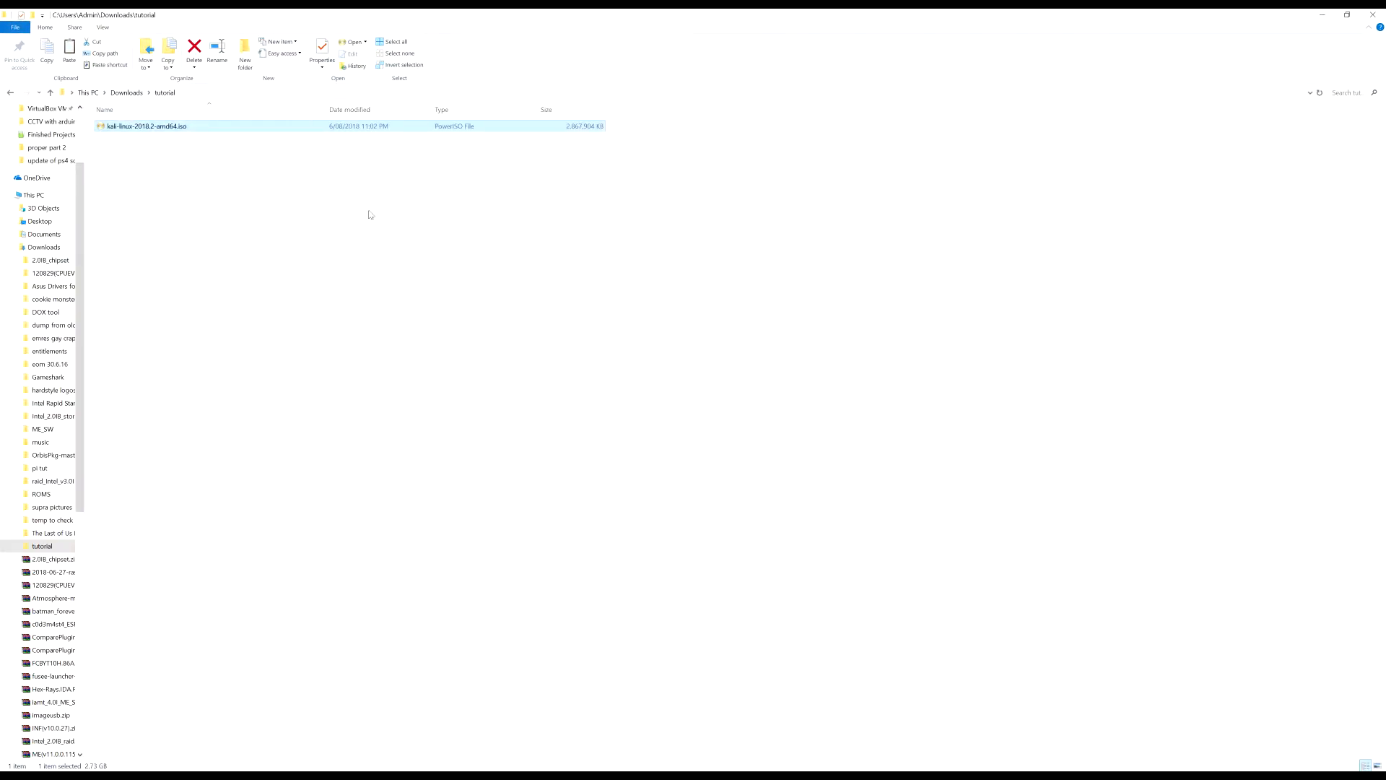
click(243, 213)
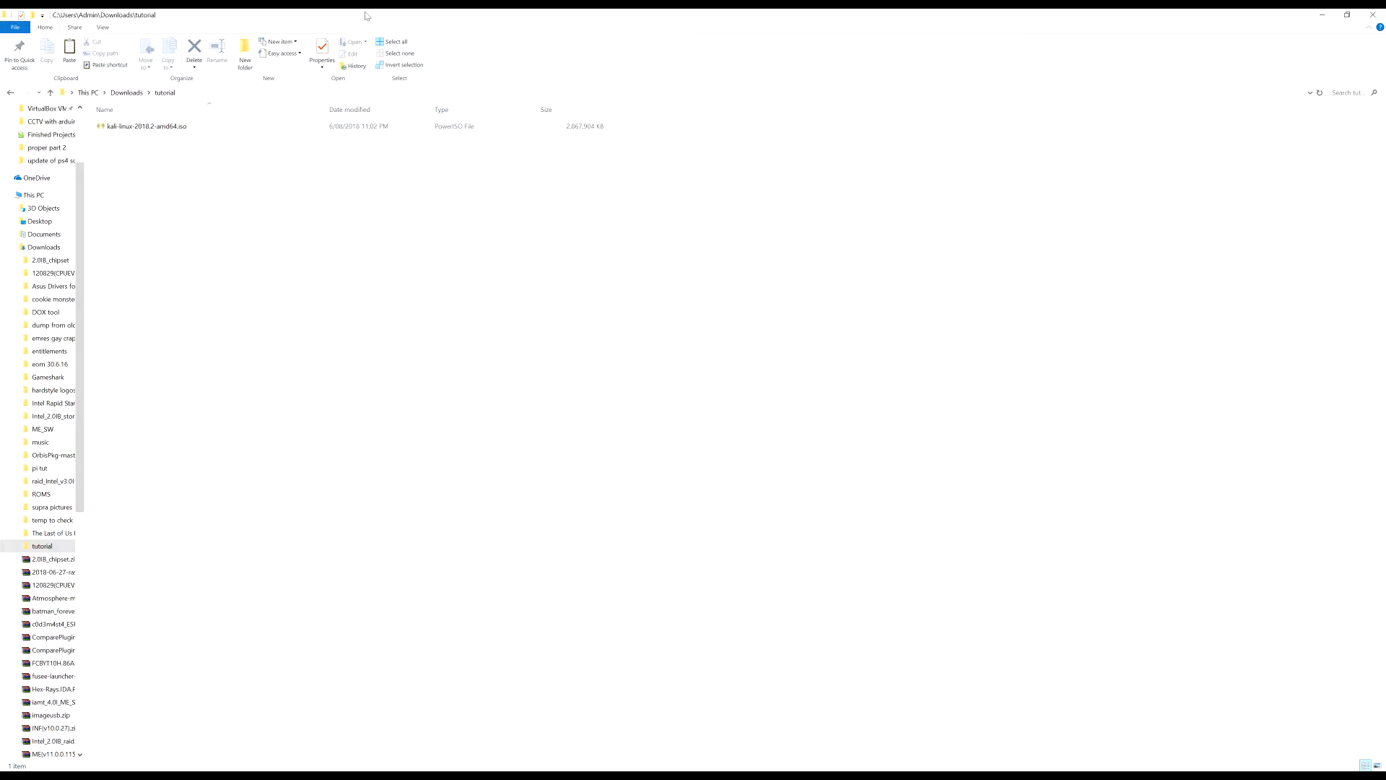
click(168, 127)
right_click(169, 128)
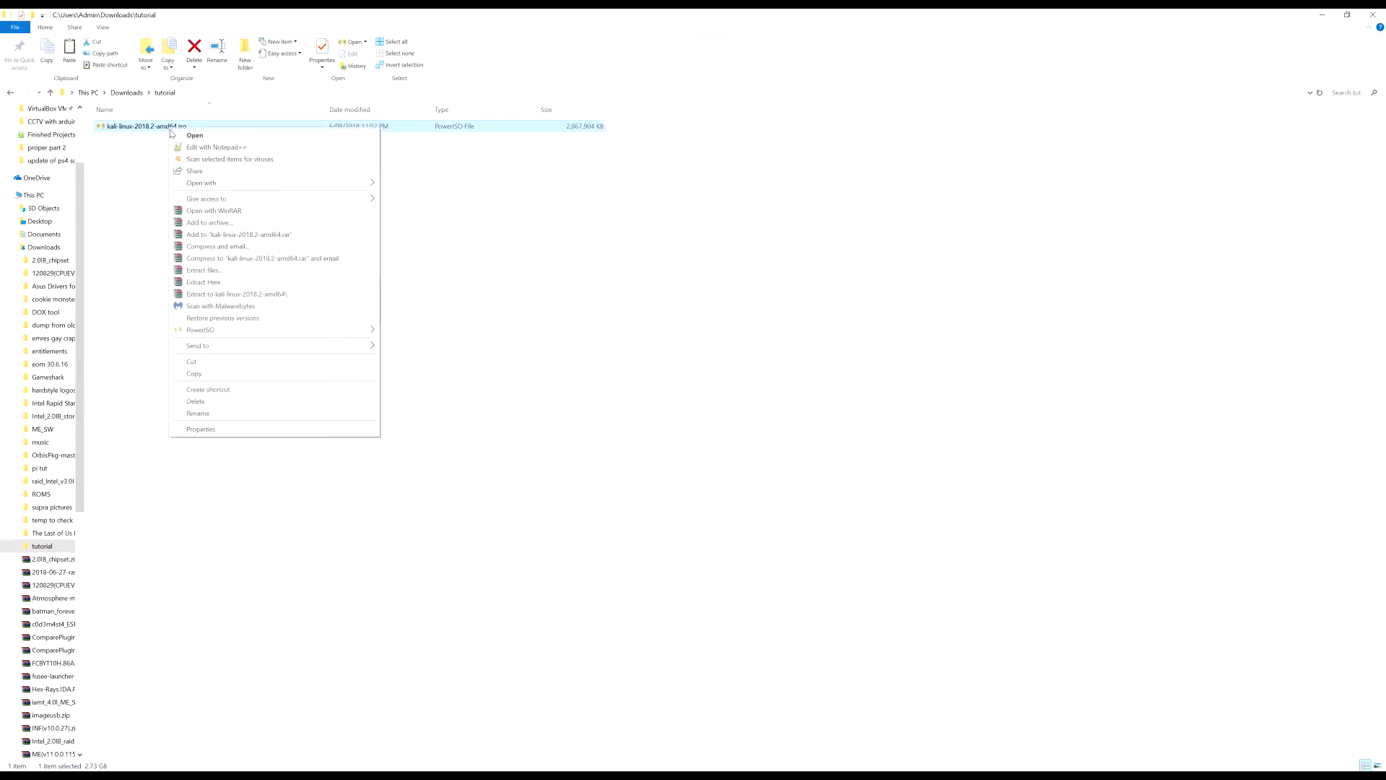
click(261, 433)
click(148, 128)
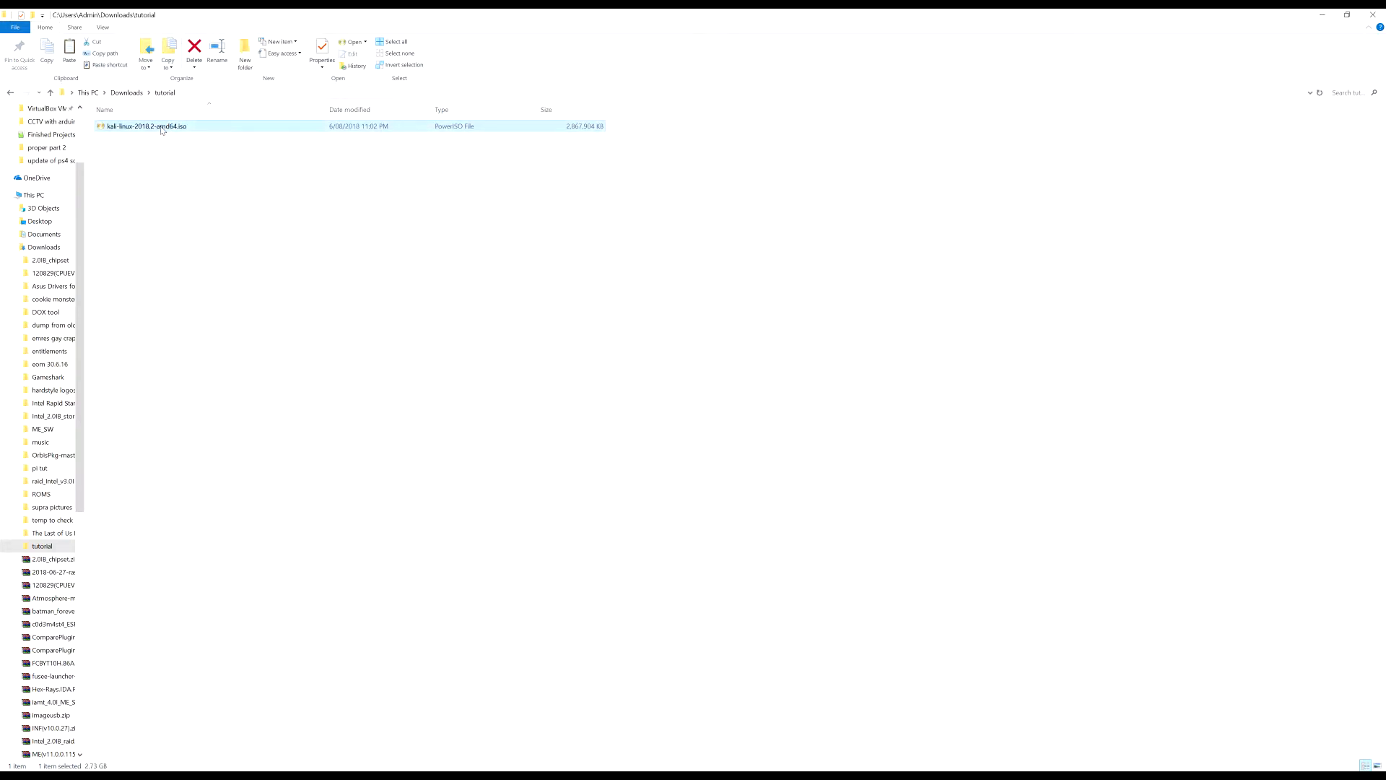
right_click(160, 128)
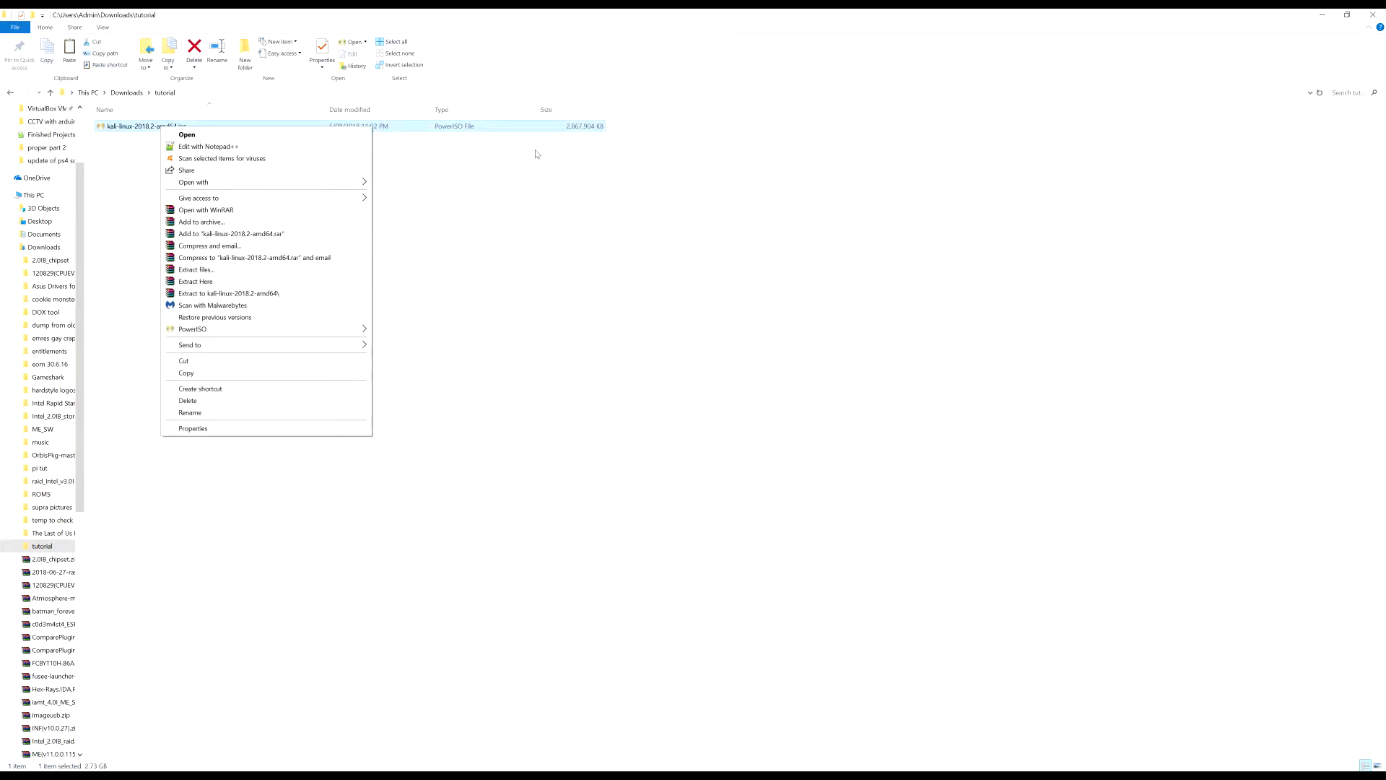
click(326, 428)
click(368, 134)
drag(485, 14, 279, 288)
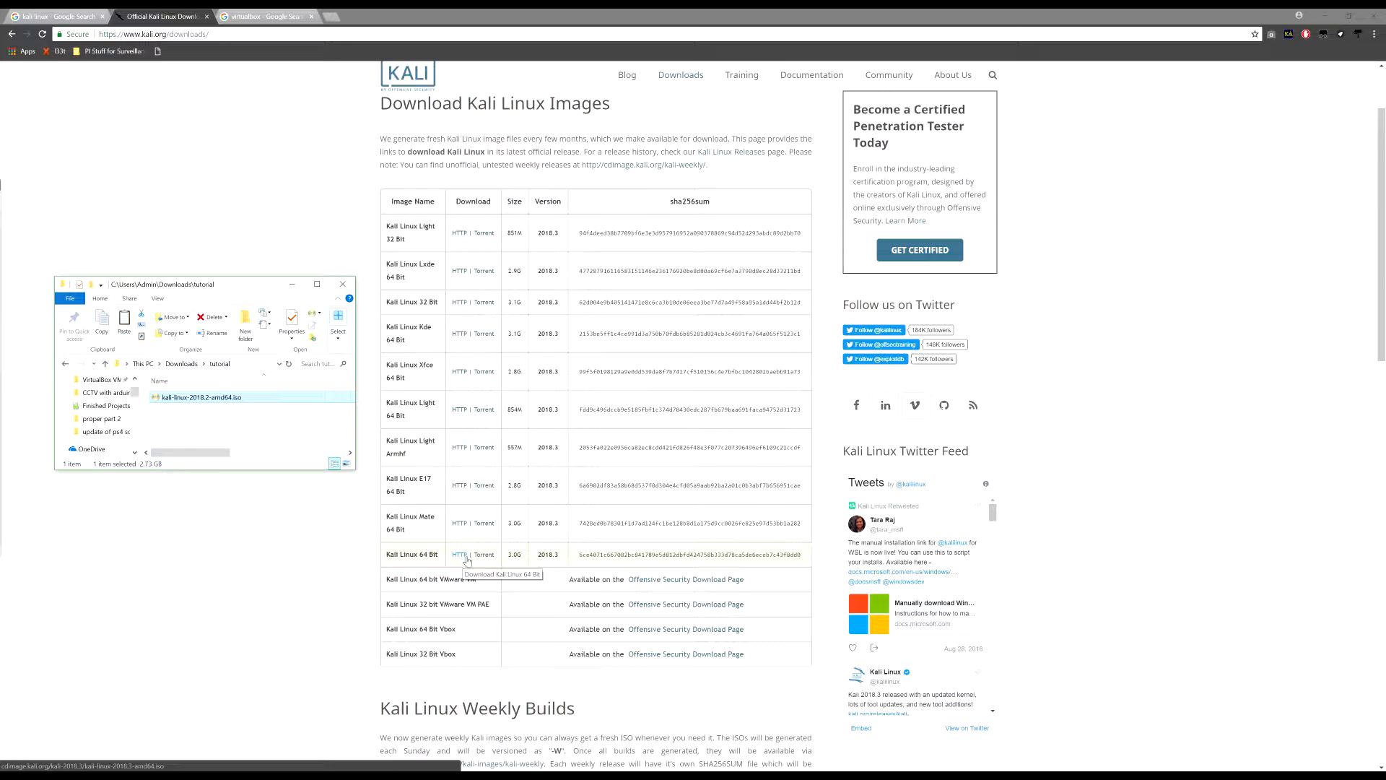
Highlight the 2018.3 version in the Kali Linux 64 Bit row, then deselect it
double_click(552, 556)
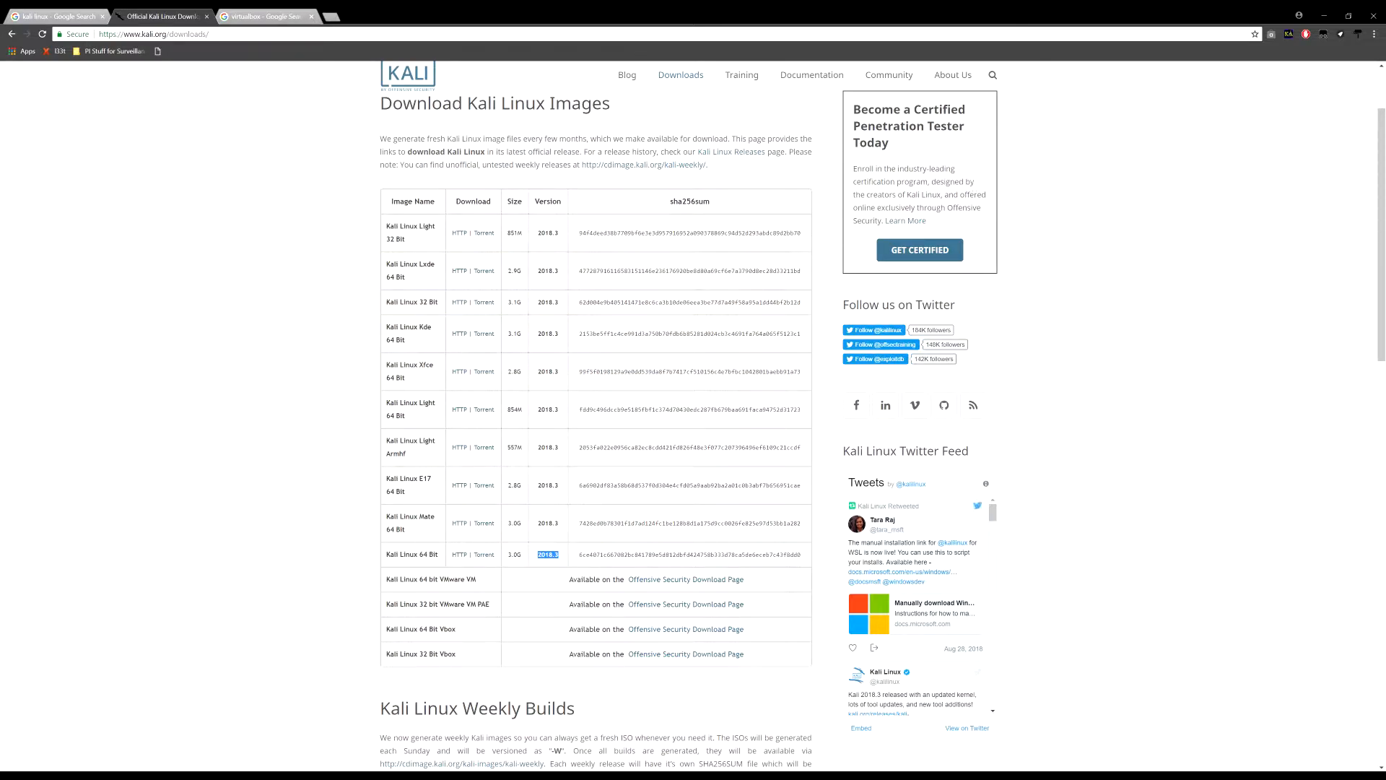
click(133, 386)
Open the Download VirtualBox page from the virtualbox search results
click(282, 15)
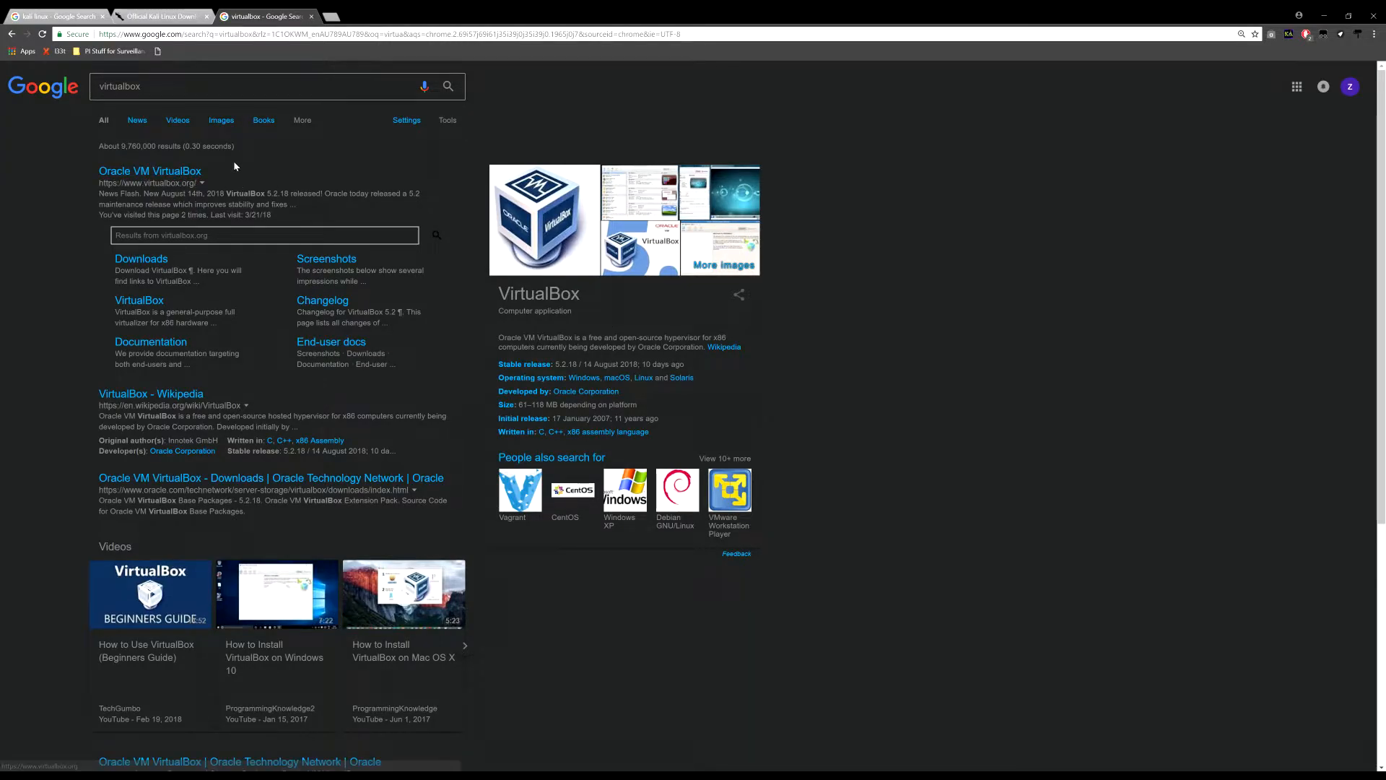
click(135, 265)
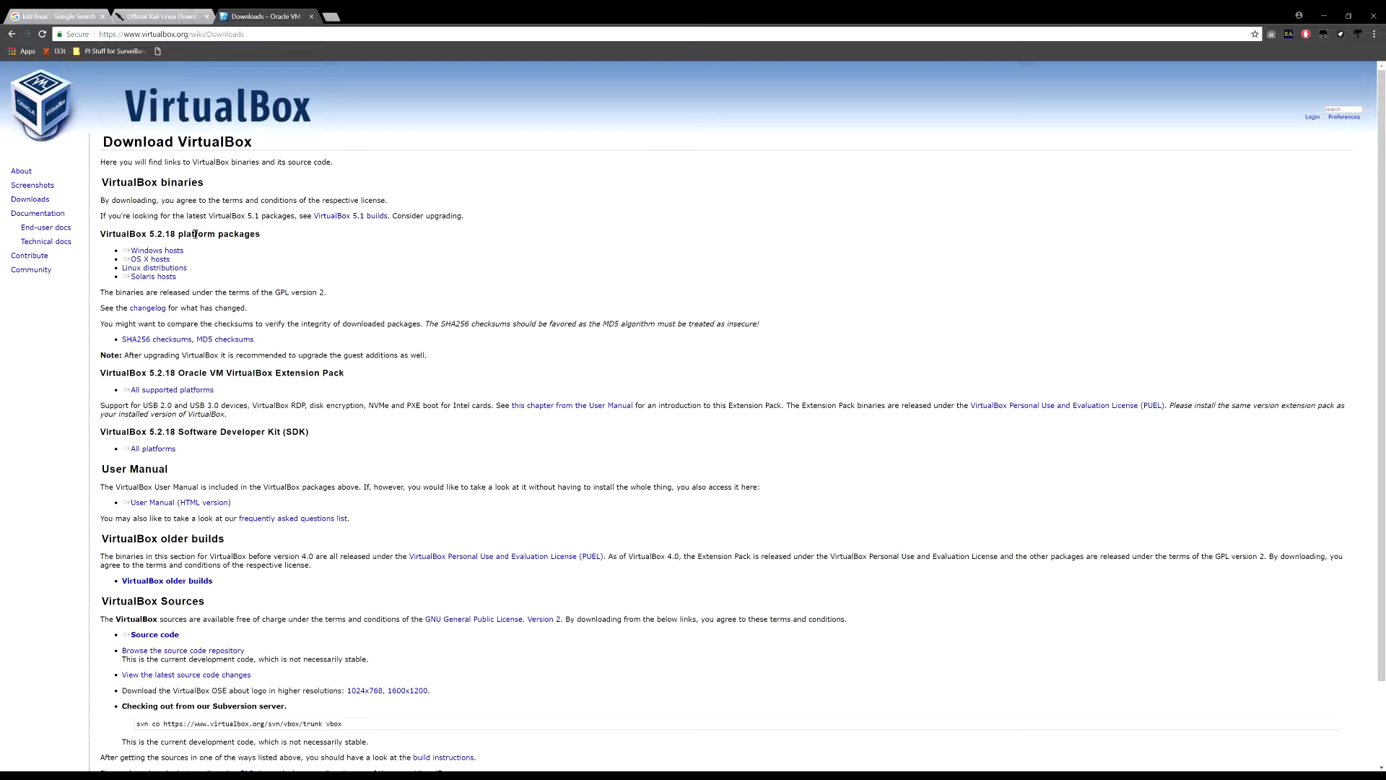
scroll(524, 294, down, 3)
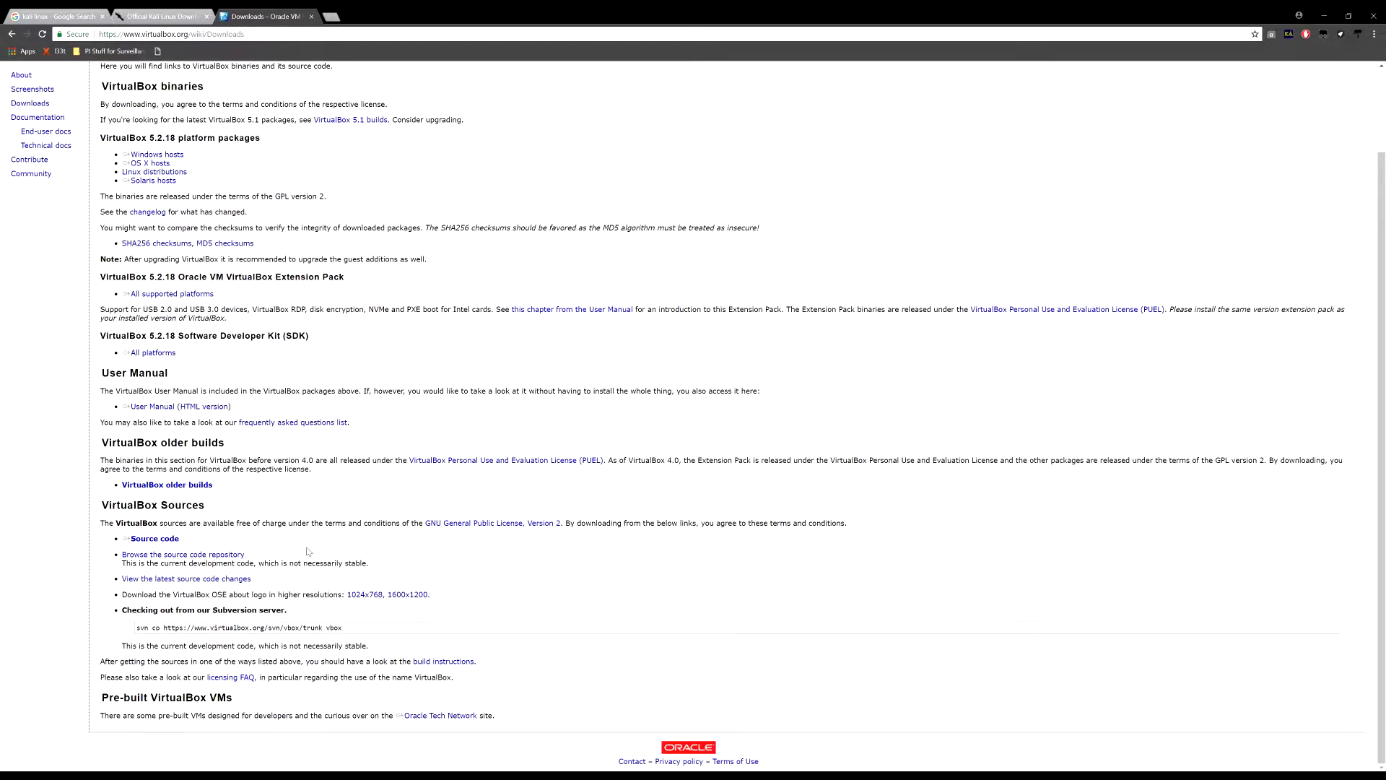
scroll(263, 574, up, 3)
Start the Windows hosts installer download, then cancel it
click(177, 251)
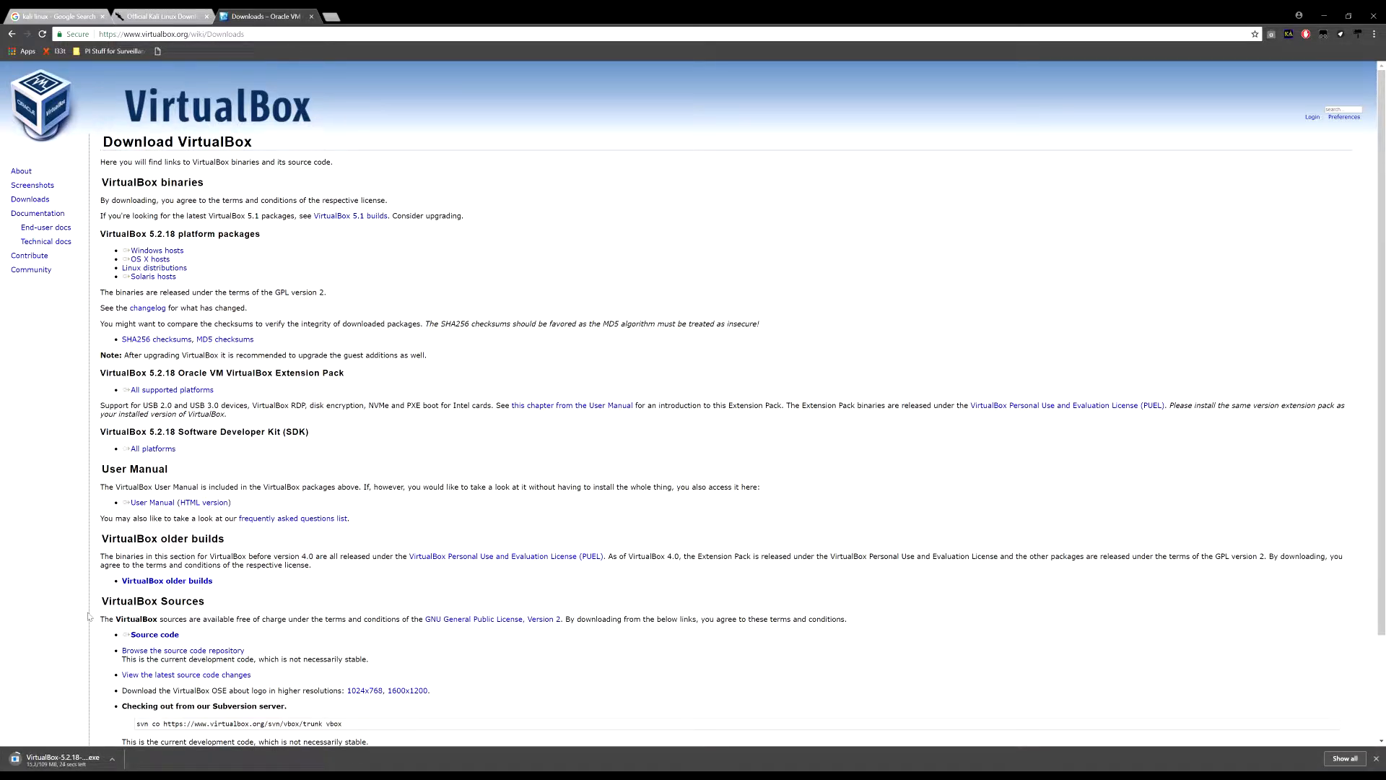
click(115, 758)
click(141, 739)
In VirtualBox Manager, remove the inaccessible SQL server VM, leaving Win 7 Downloader and test
mouse_move(729, 776)
click(729, 742)
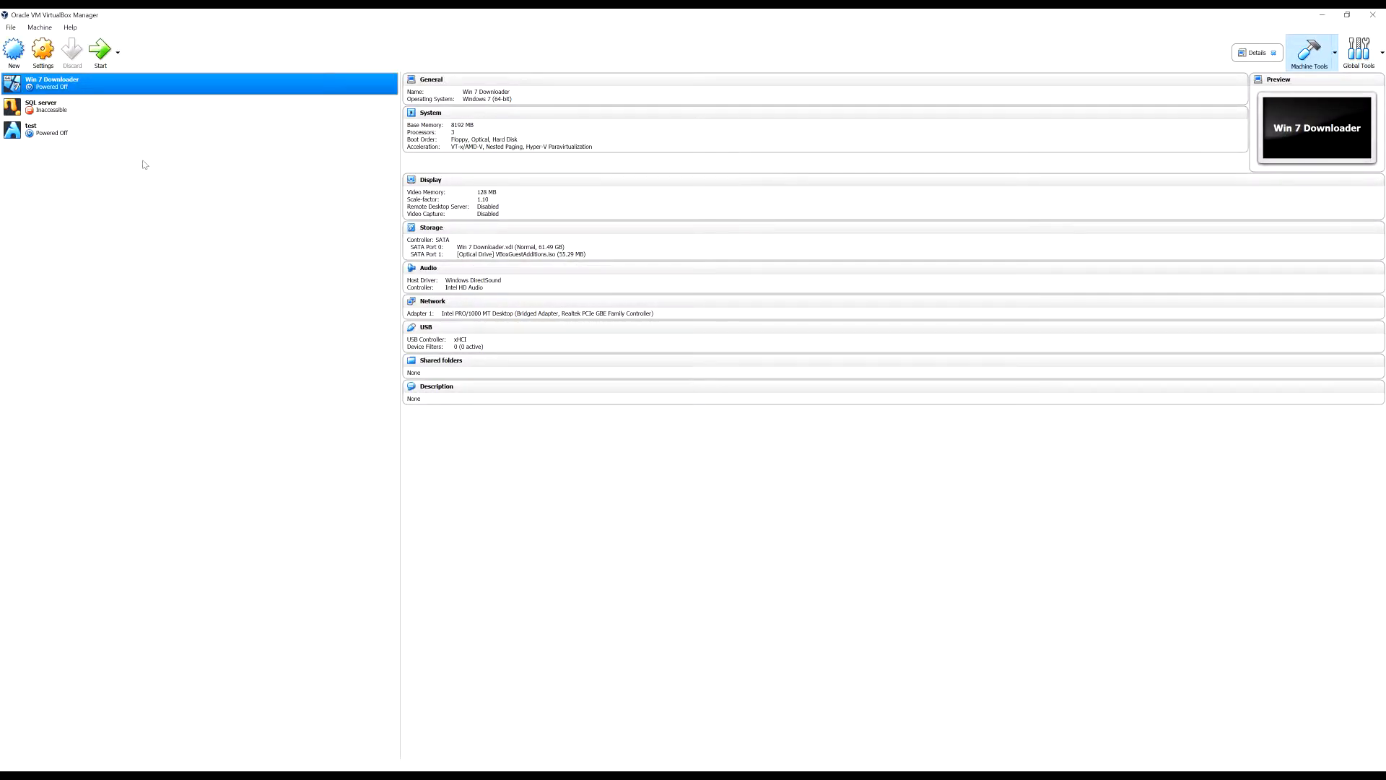
click(93, 105)
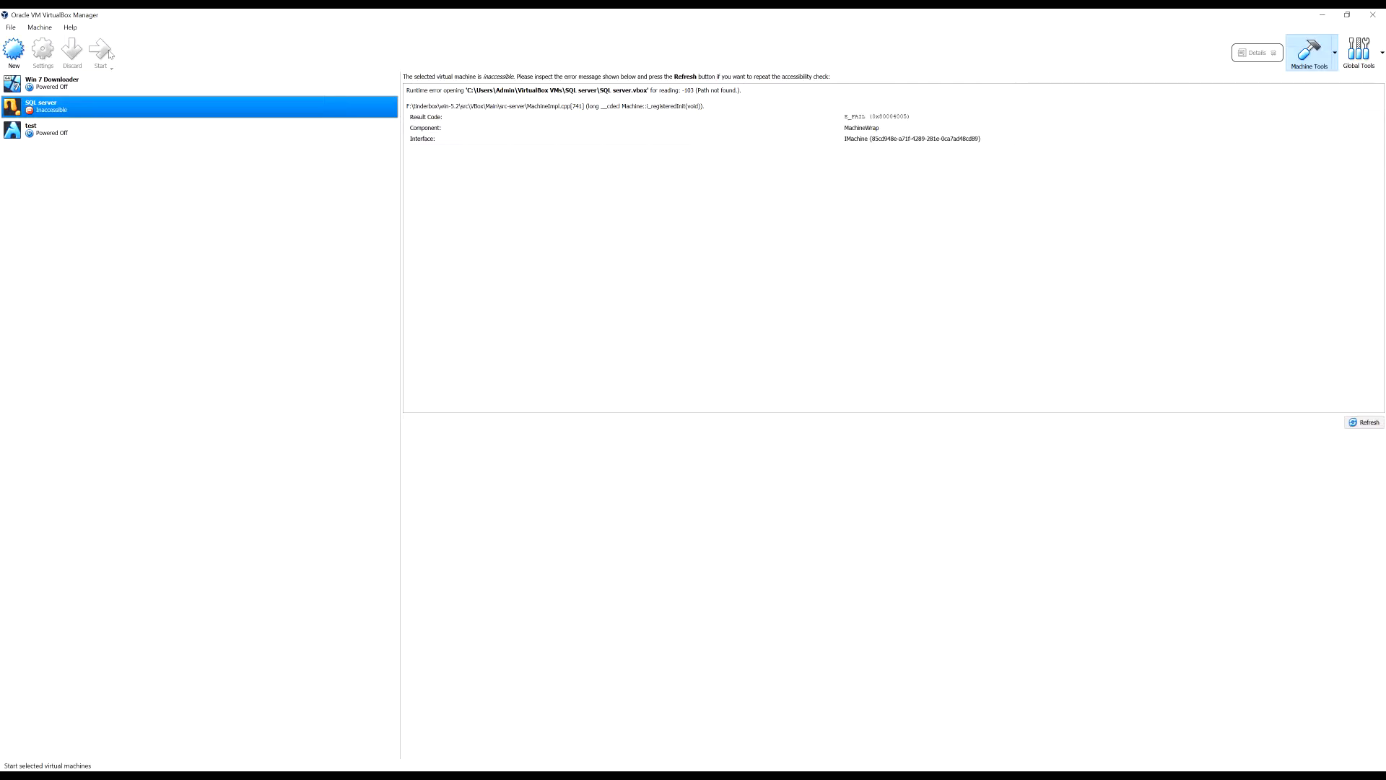
right_click(94, 104)
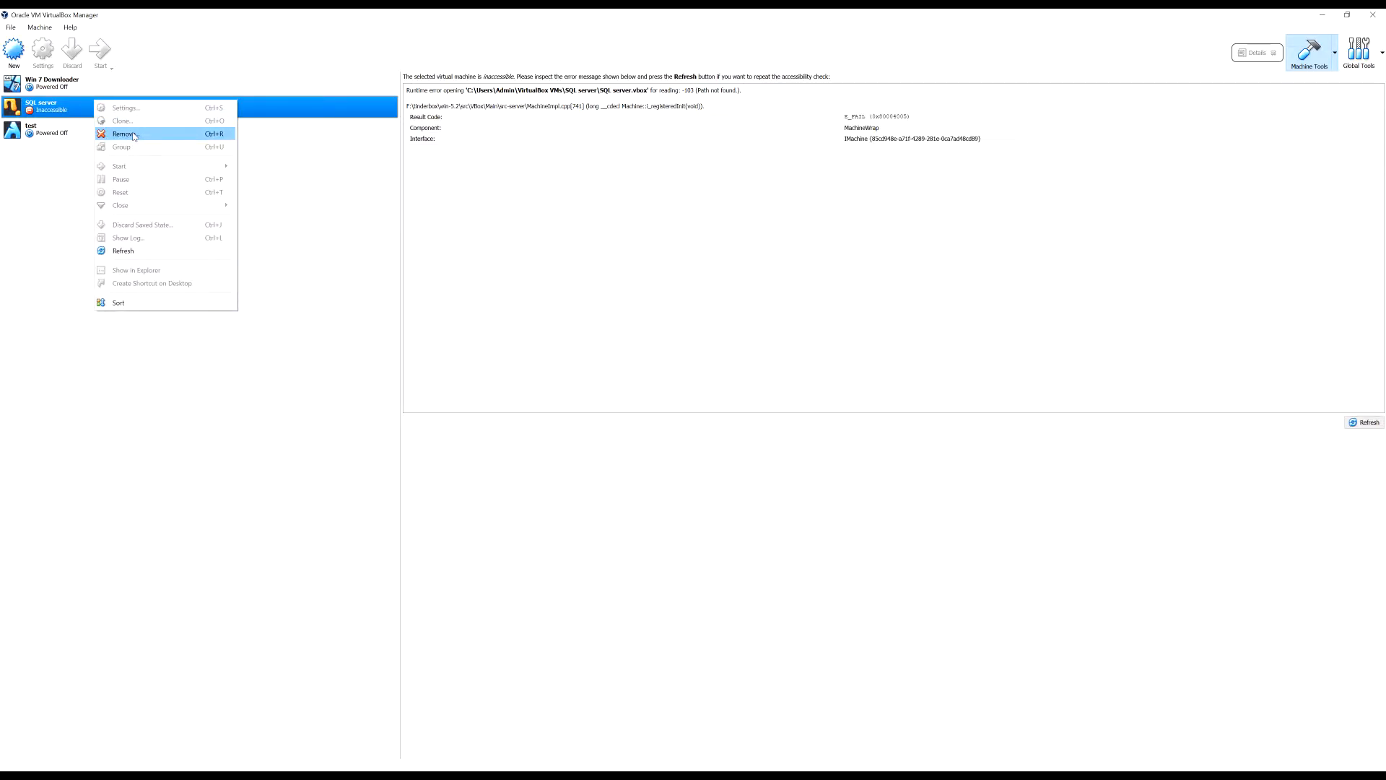
click(123, 133)
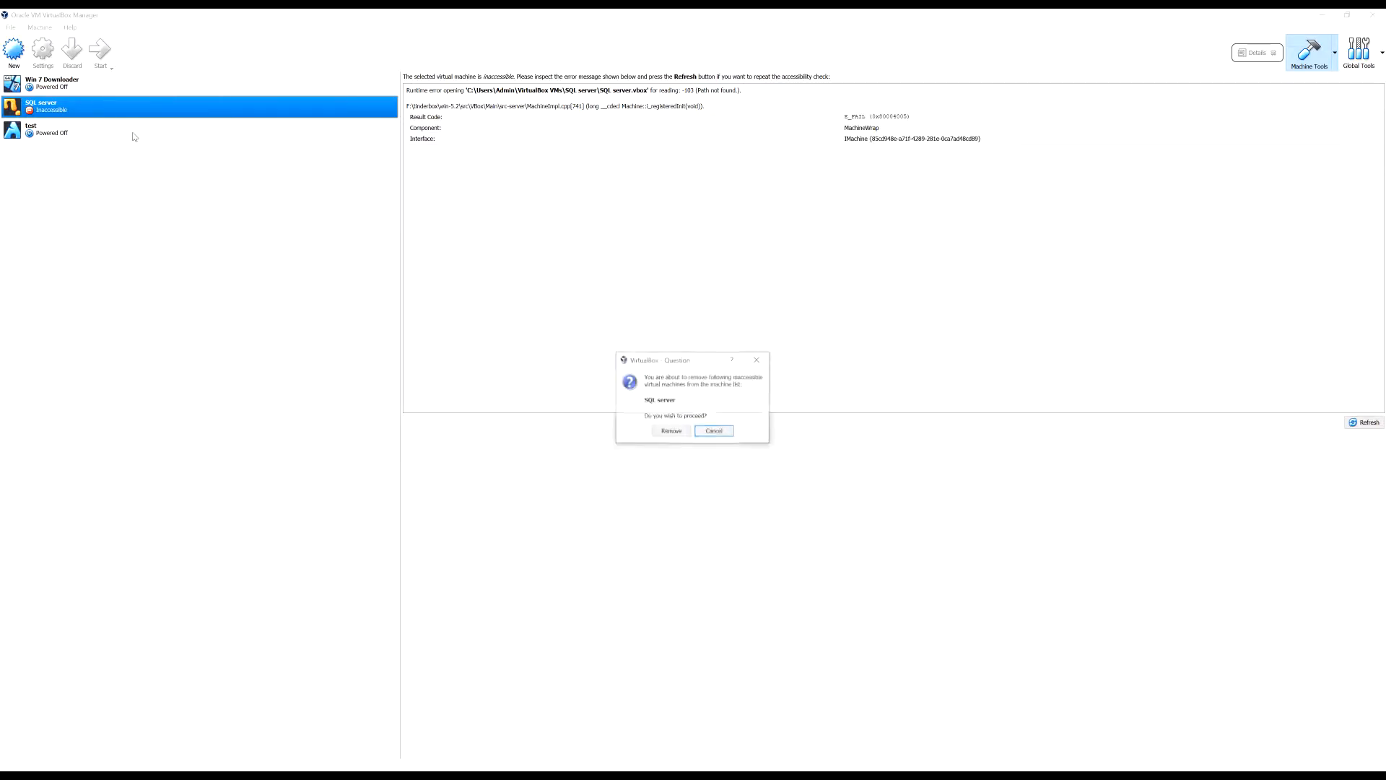
click(686, 431)
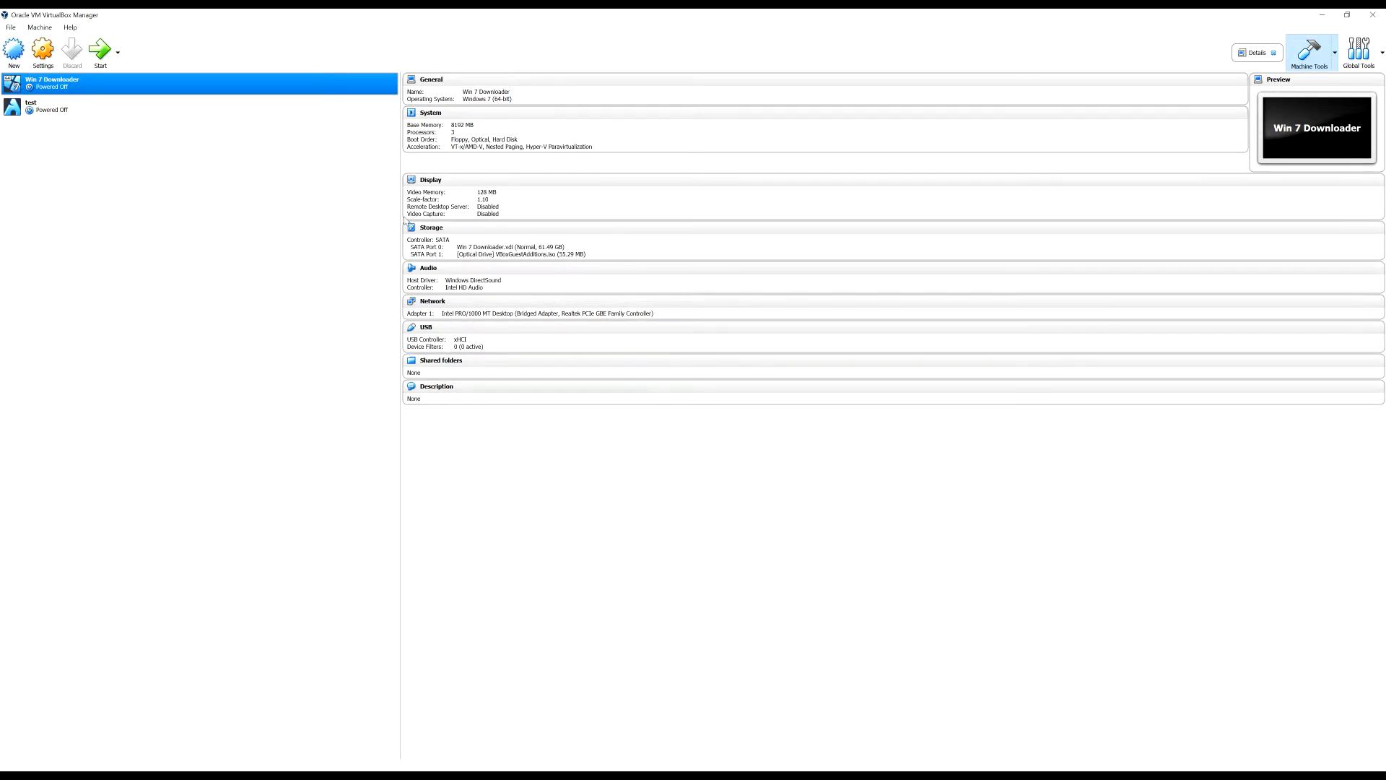
Start a new VM named Kali Linux with type Linux and version Debian (64-bit)
click(13, 50)
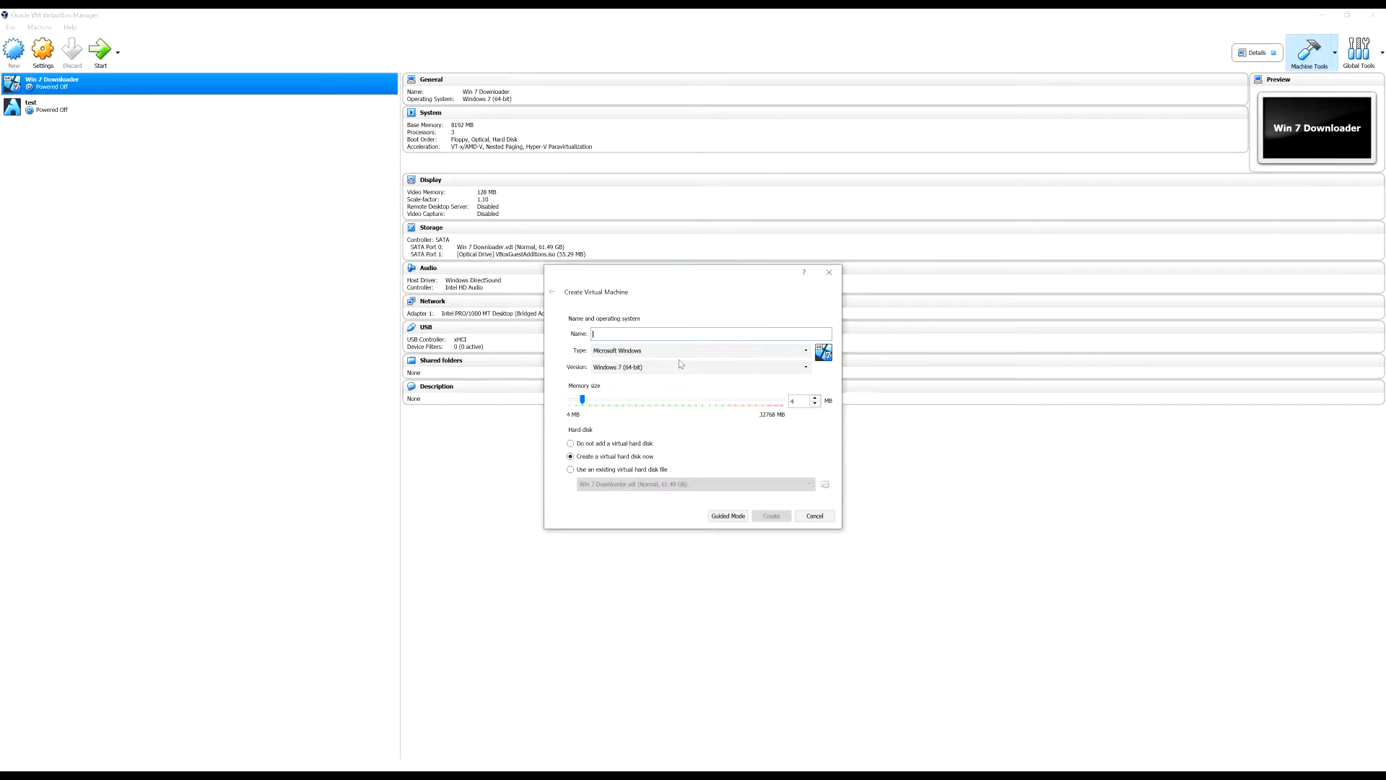
text(k)
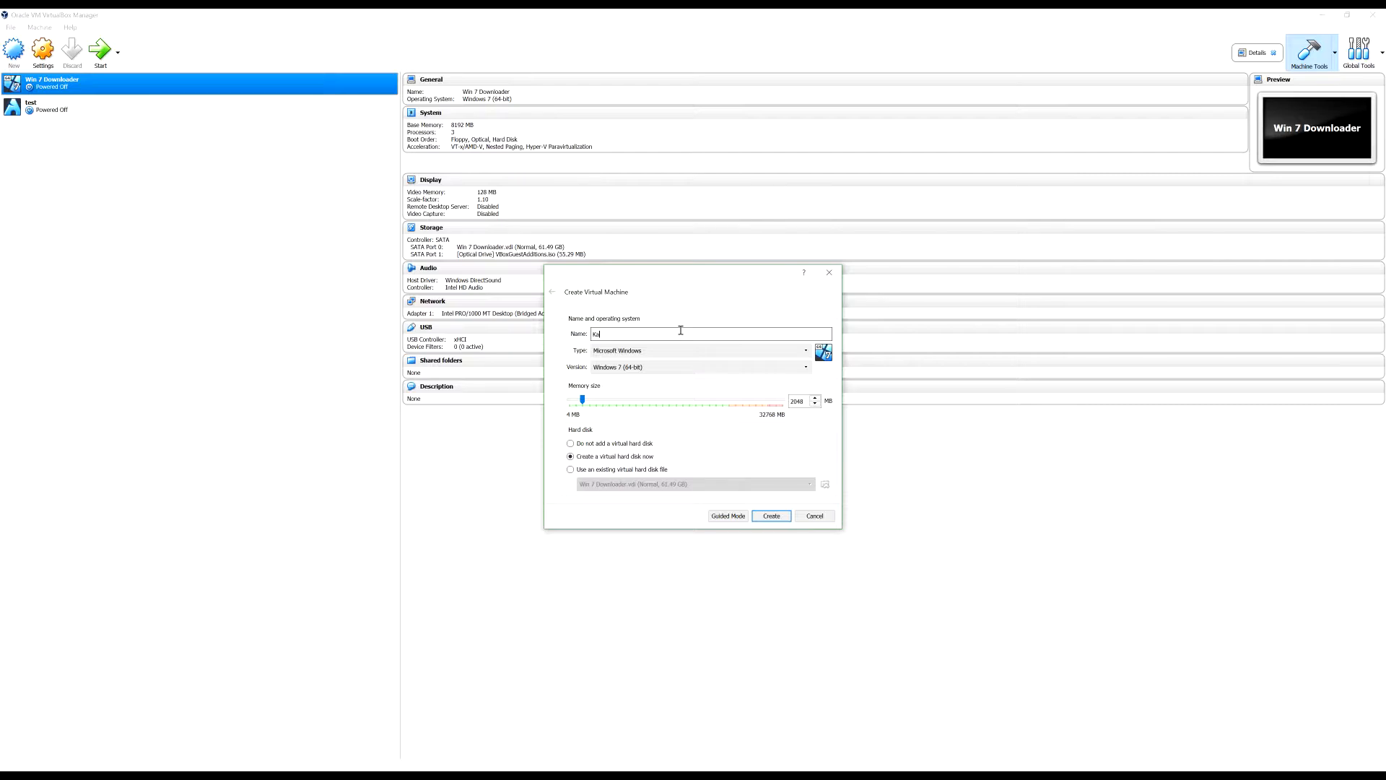
text(ali Linux)
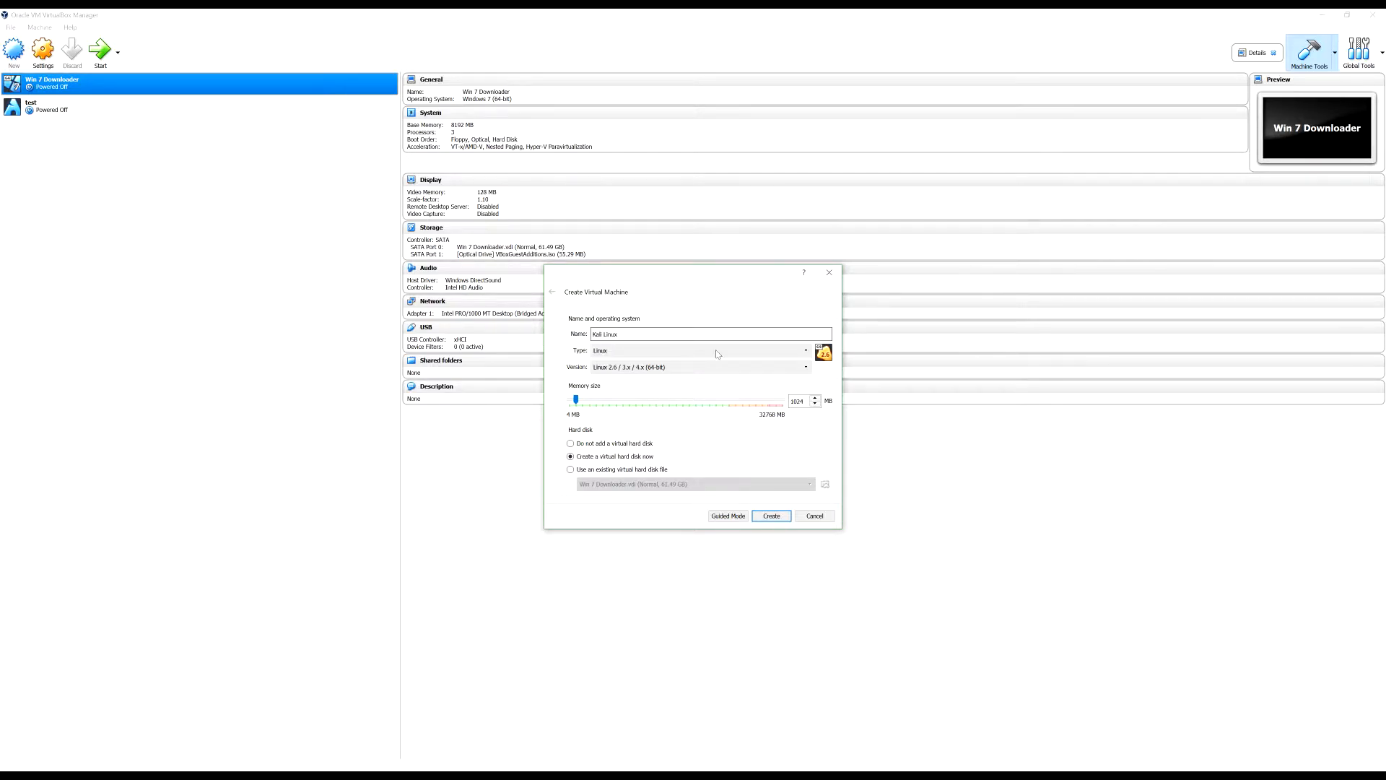
click(807, 351)
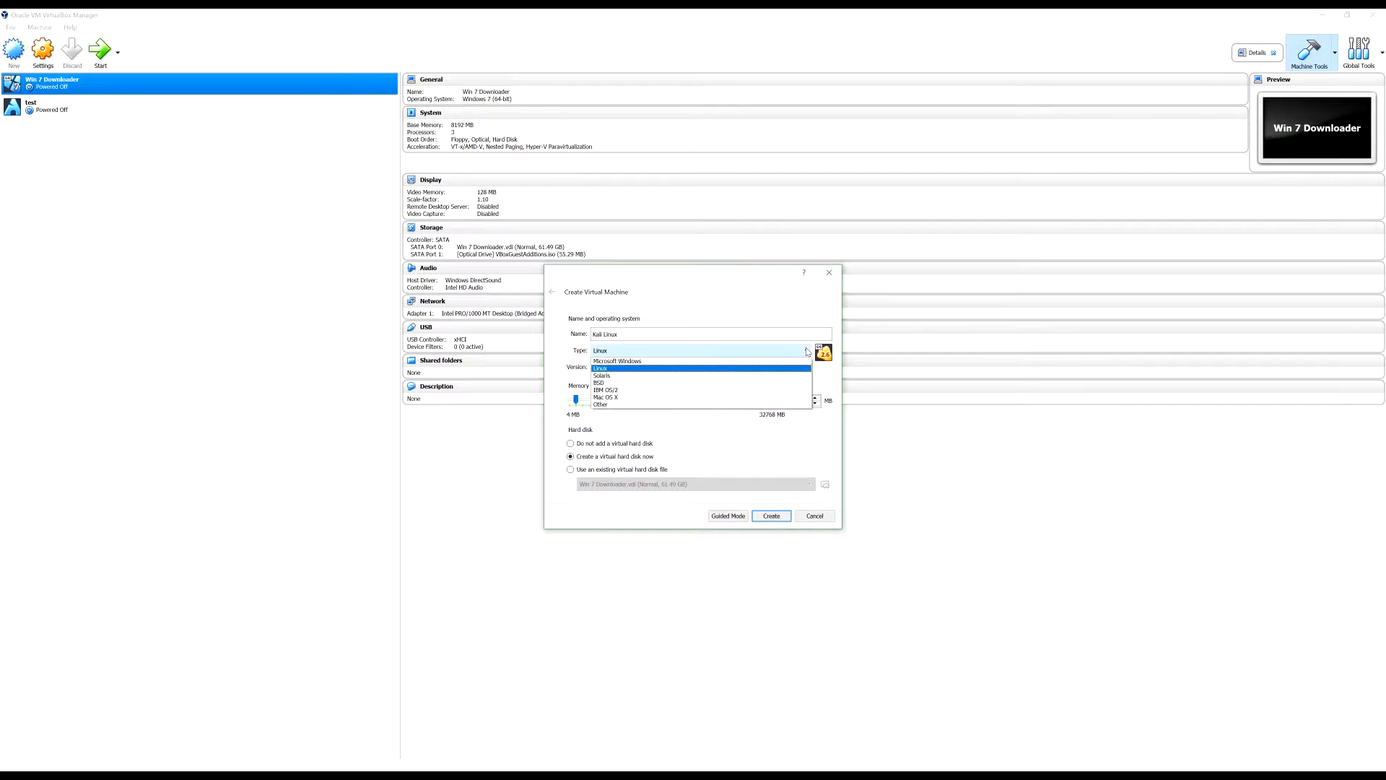
click(807, 351)
click(806, 366)
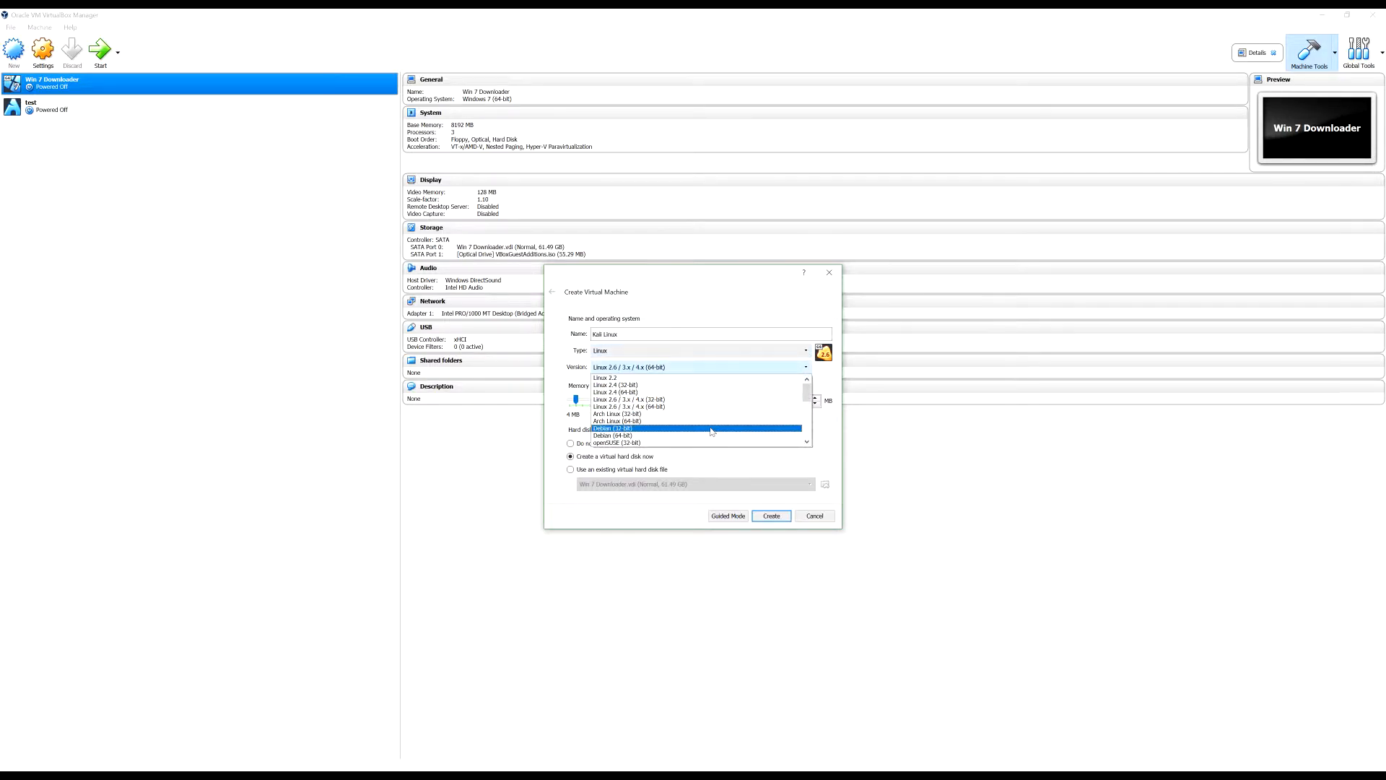
key(Down)
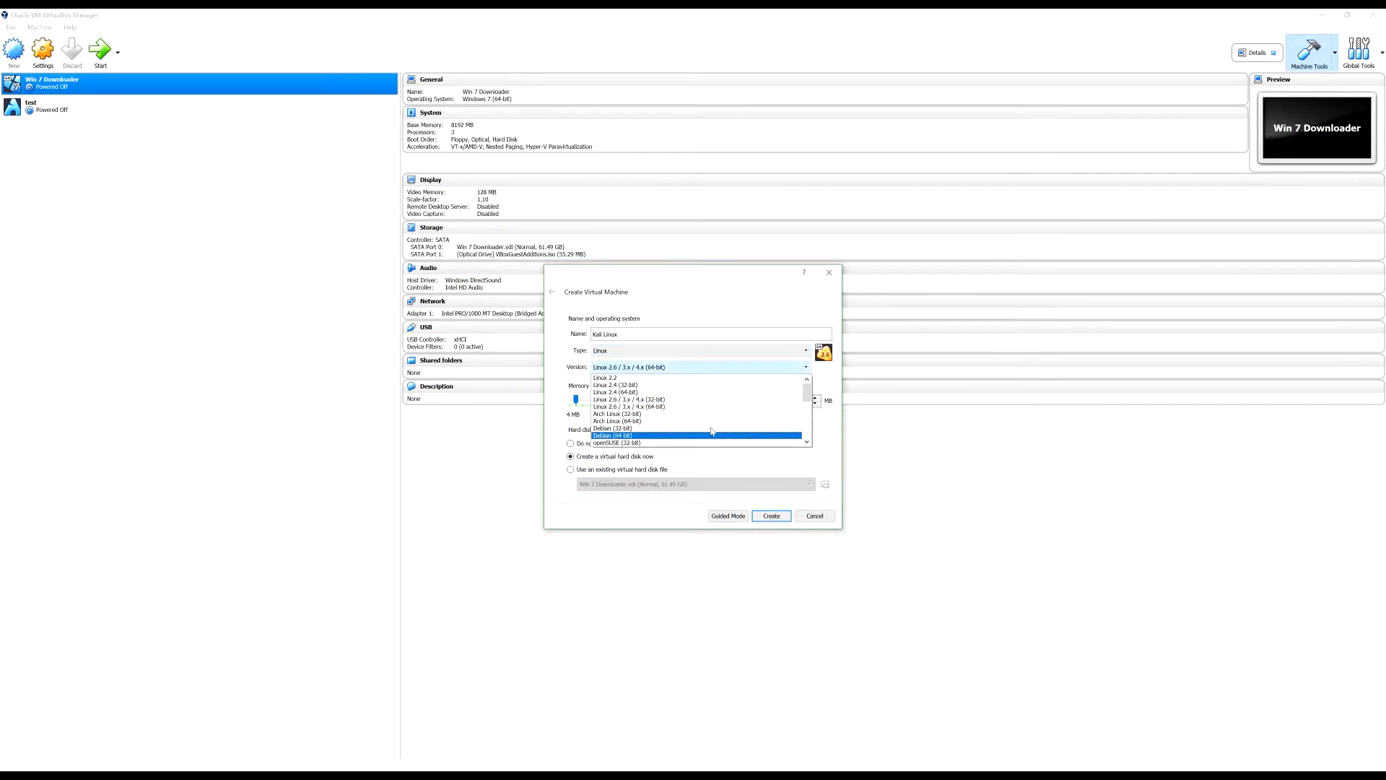
key(Return)
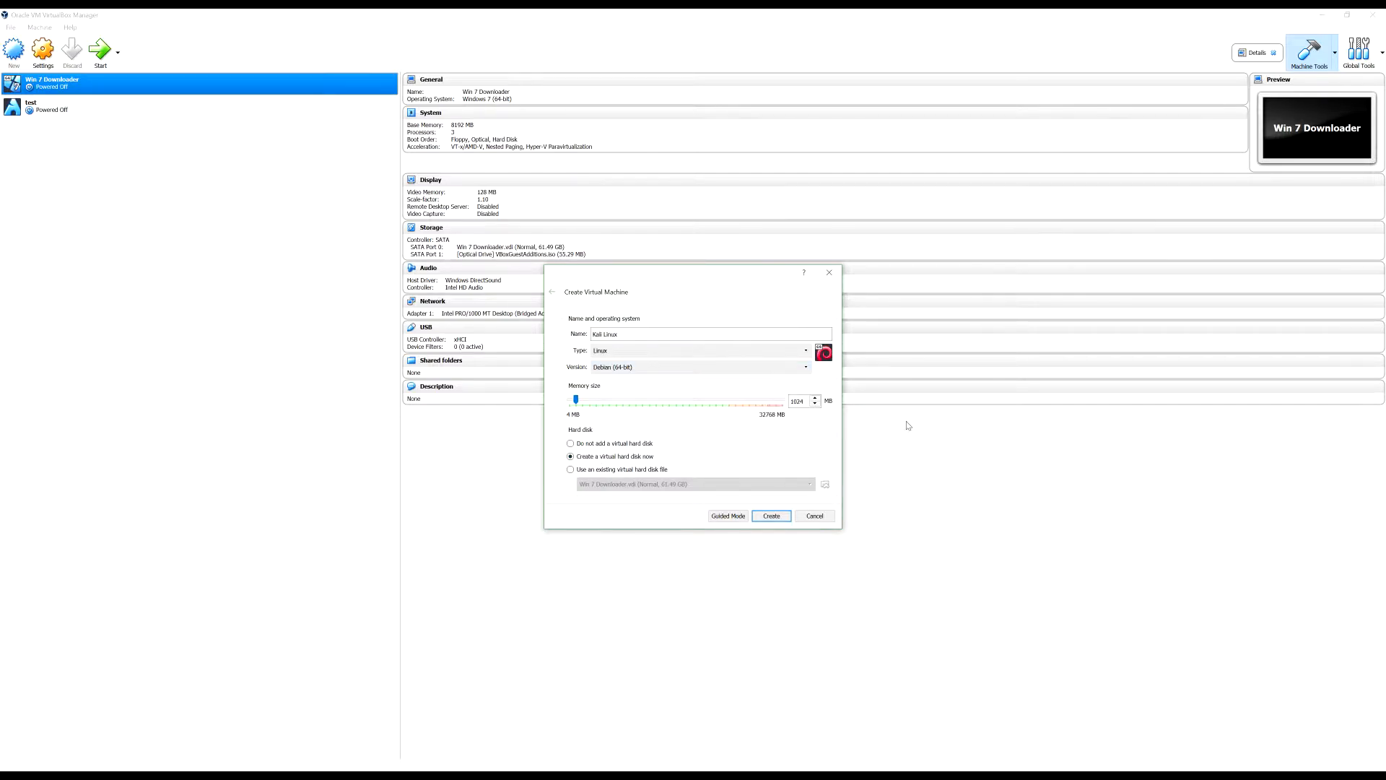
Adjust the memory size slider to about 8229 MB
click(581, 403)
click(645, 409)
click(644, 408)
click(644, 409)
drag(619, 403, 586, 404)
drag(585, 404, 588, 404)
drag(587, 404, 628, 403)
scroll(633, 402, down, 3)
Create a 30.00 GB dynamically allocated VDI disk, Kali Linux.vdi, for the machine
click(771, 517)
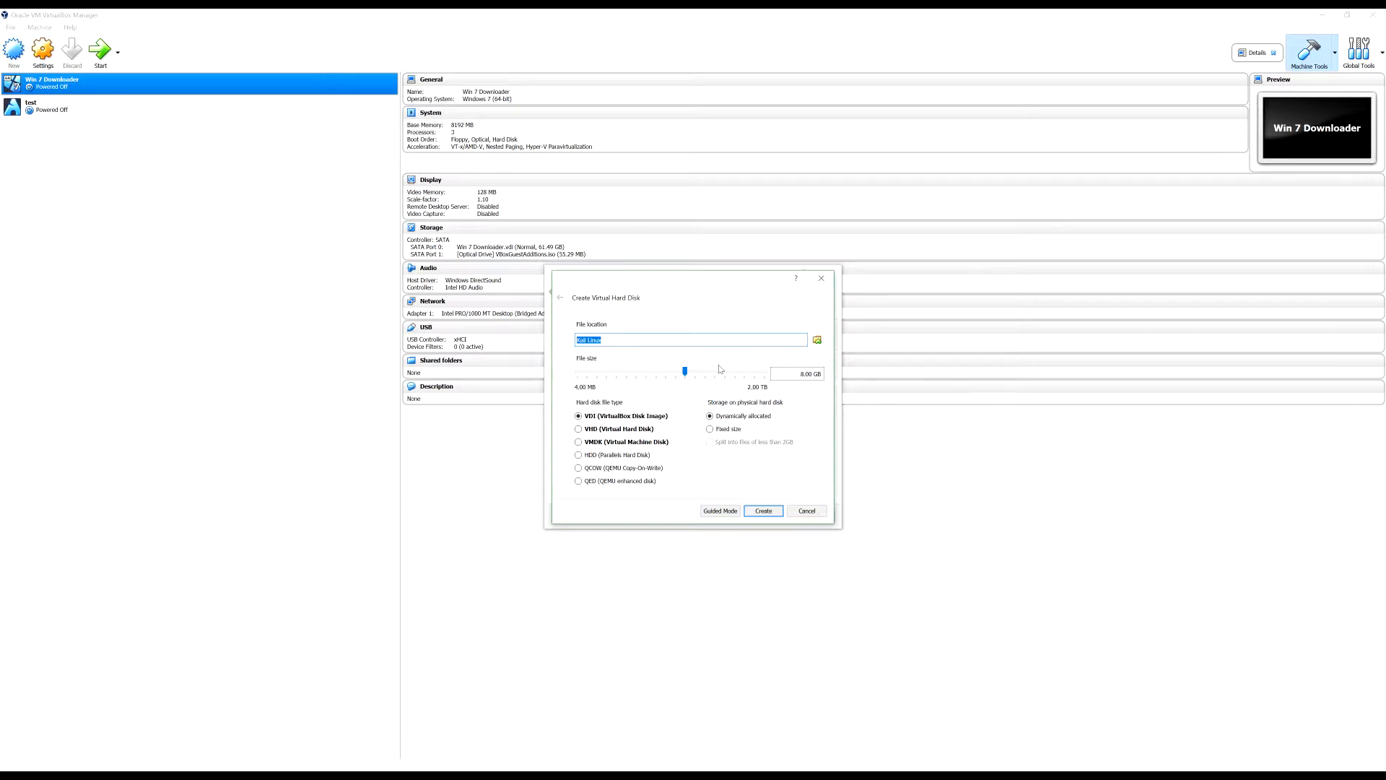
click(686, 373)
scroll(687, 373, up, 4)
scroll(686, 373, up, 1)
click(629, 430)
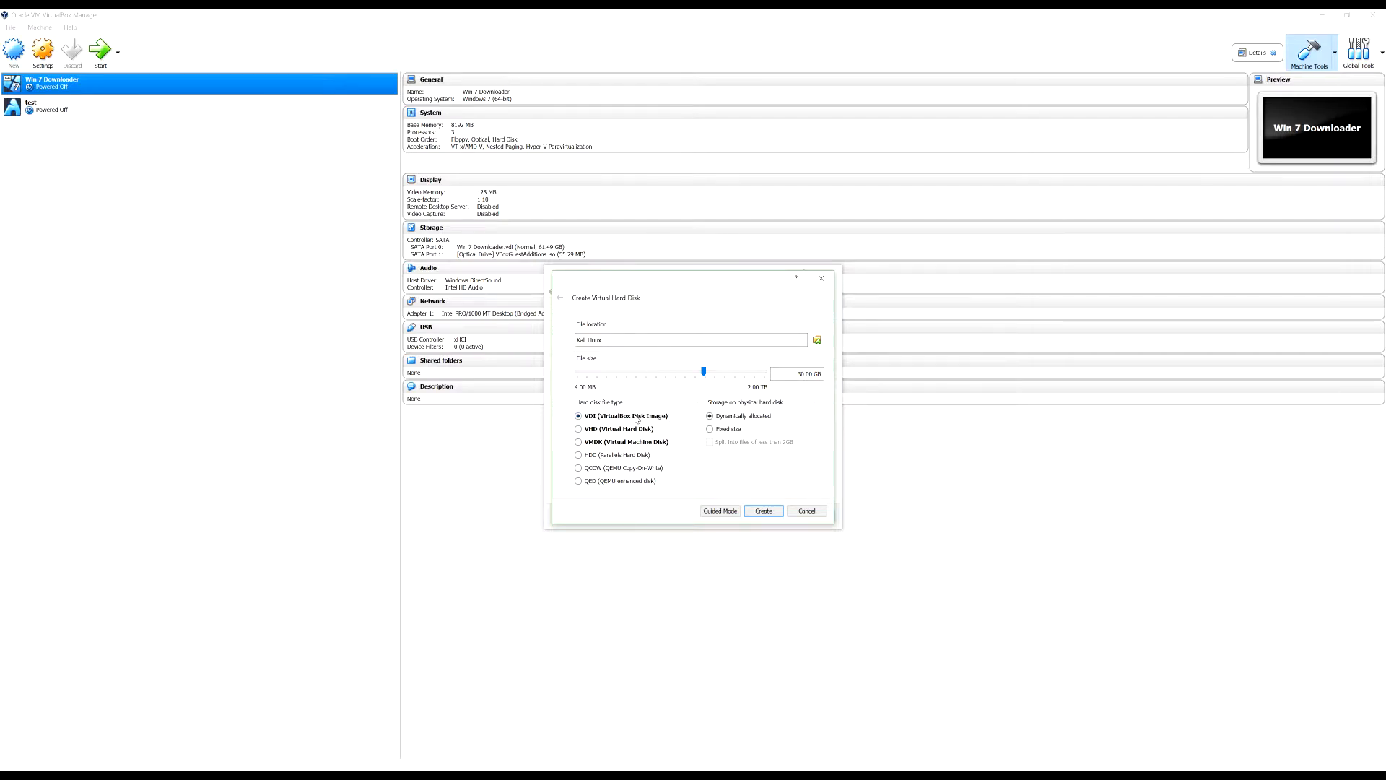
click(643, 415)
double_click(802, 373)
double_click(802, 373)
click(805, 374)
click(764, 511)
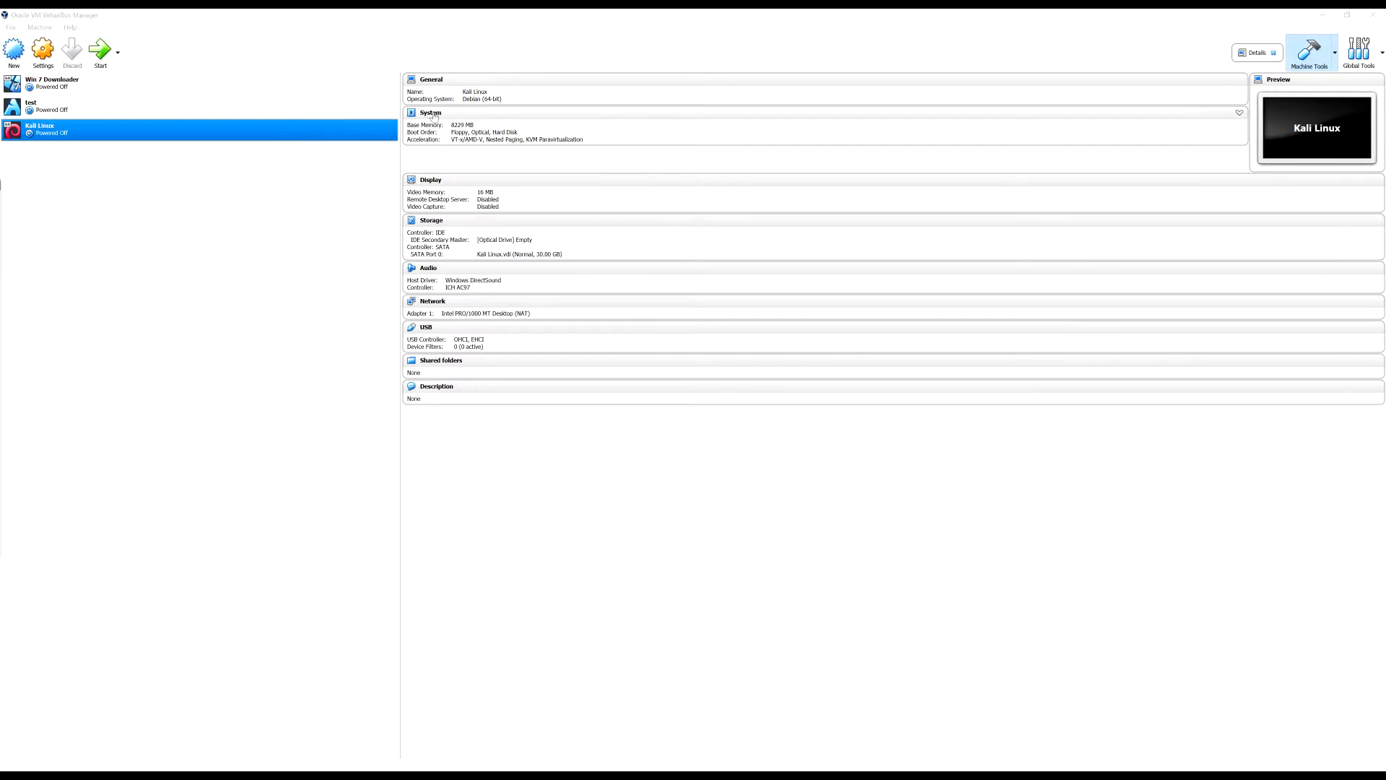
In Kali Linux Settings, General > Advanced, set Shared Clipboard and Drag'n'Drop to Bidirectional
right_click(293, 132)
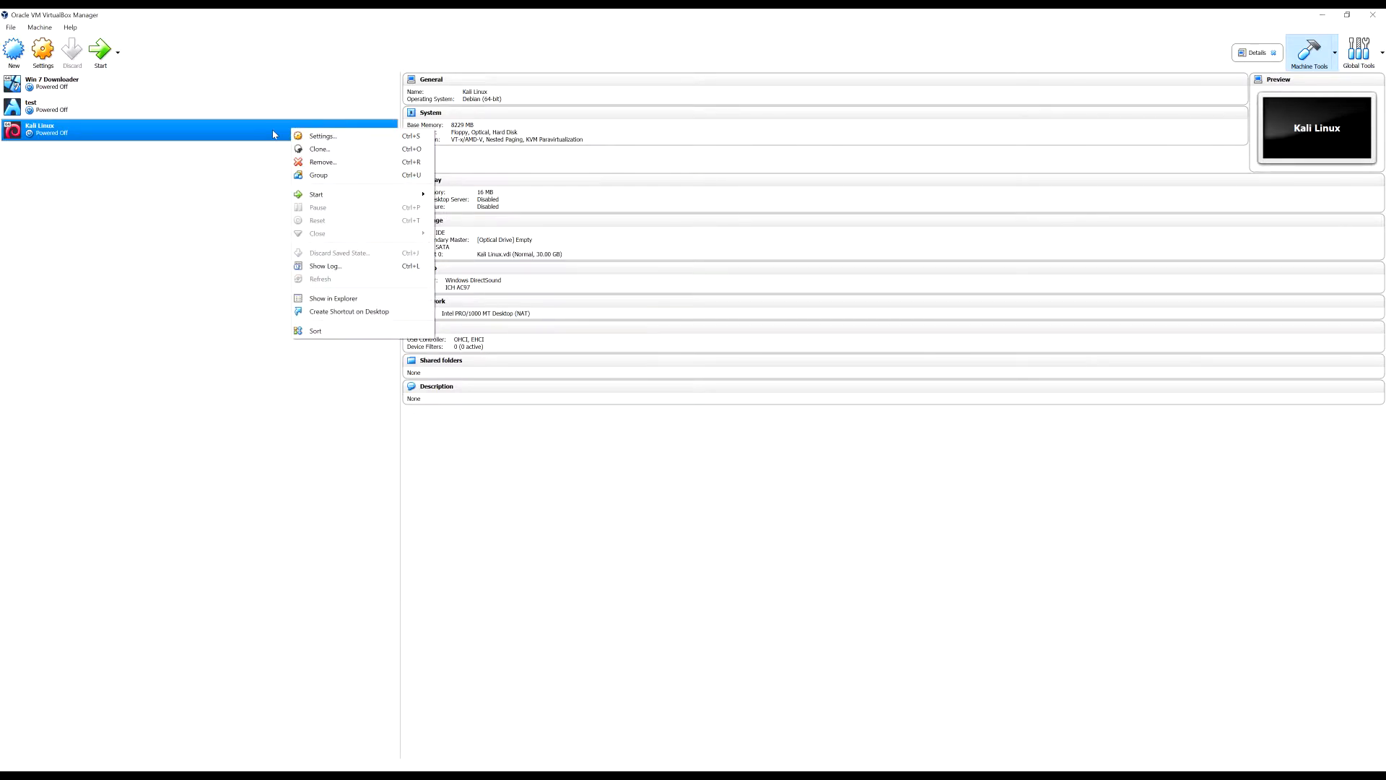
click(318, 137)
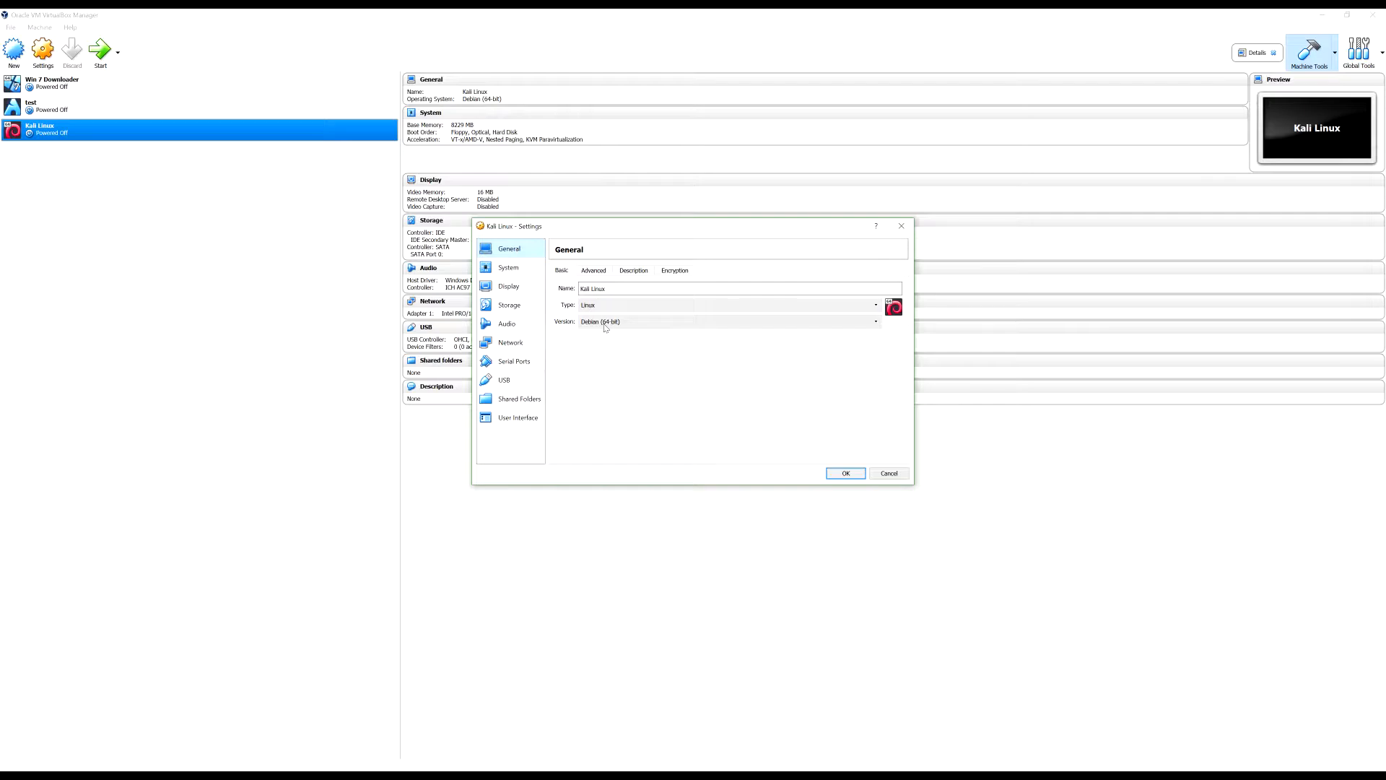
click(596, 272)
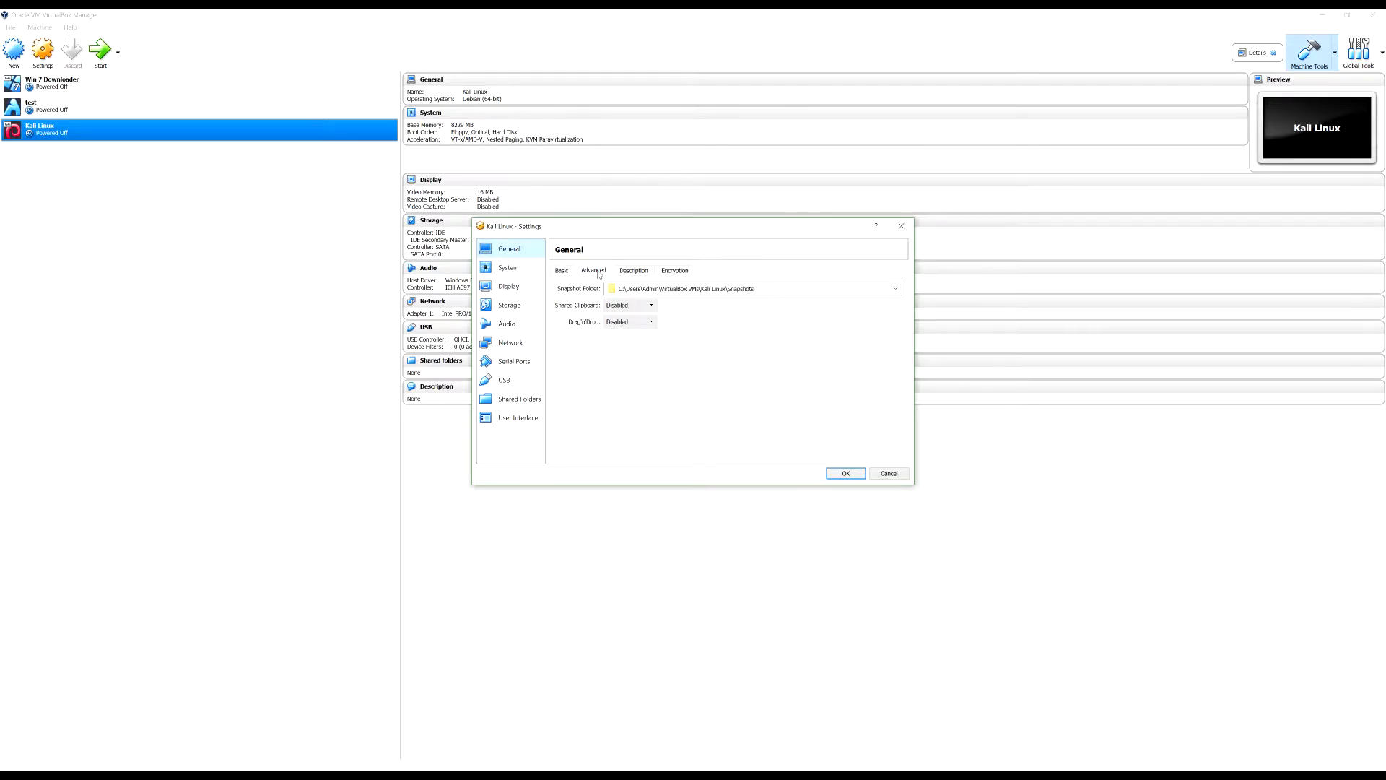
click(649, 304)
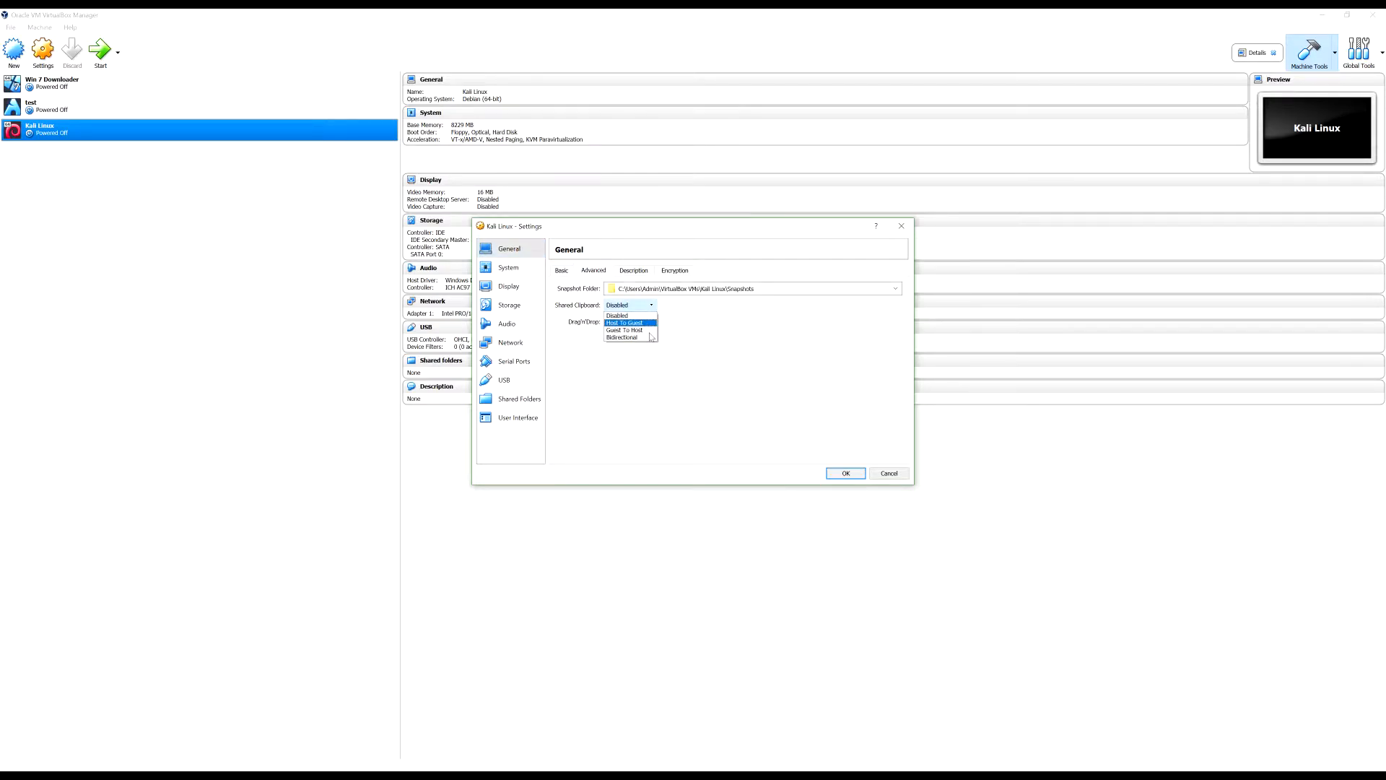
click(650, 337)
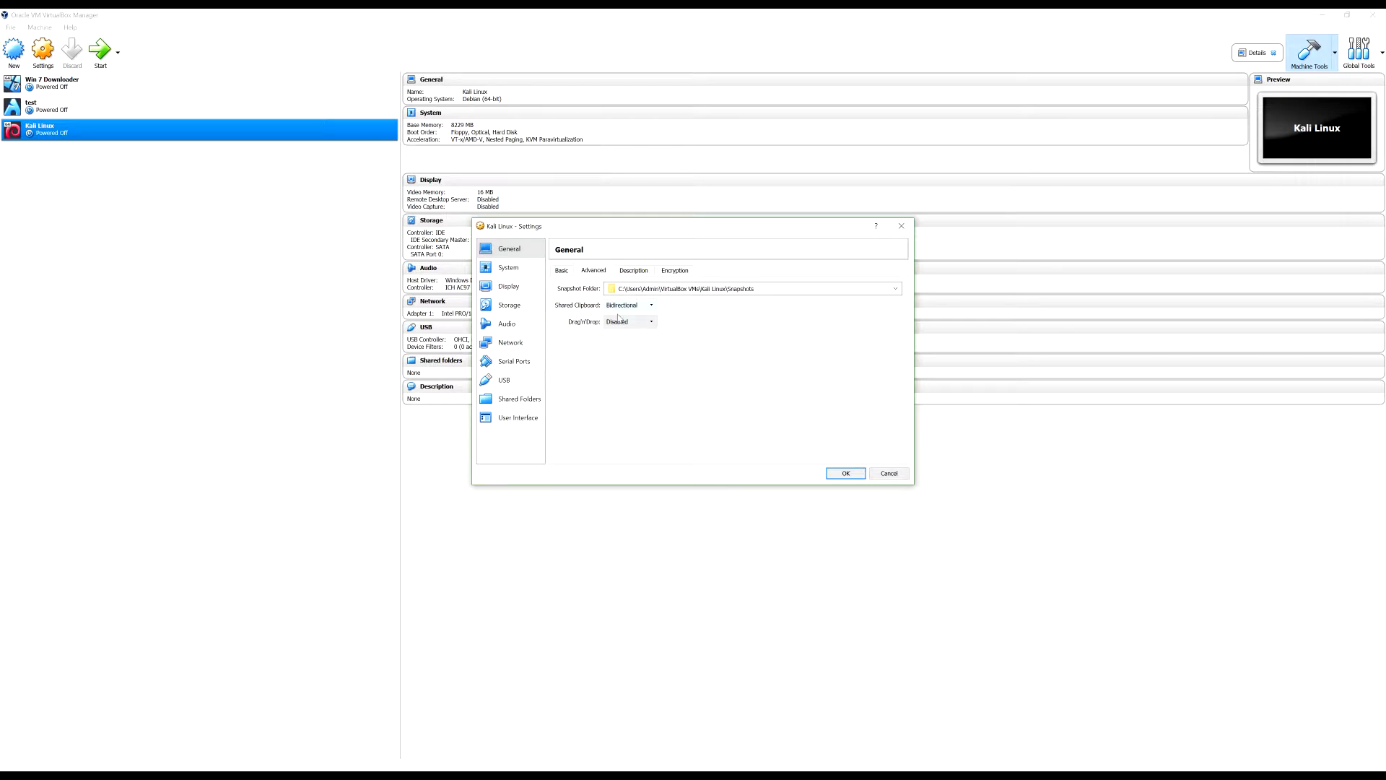
click(646, 321)
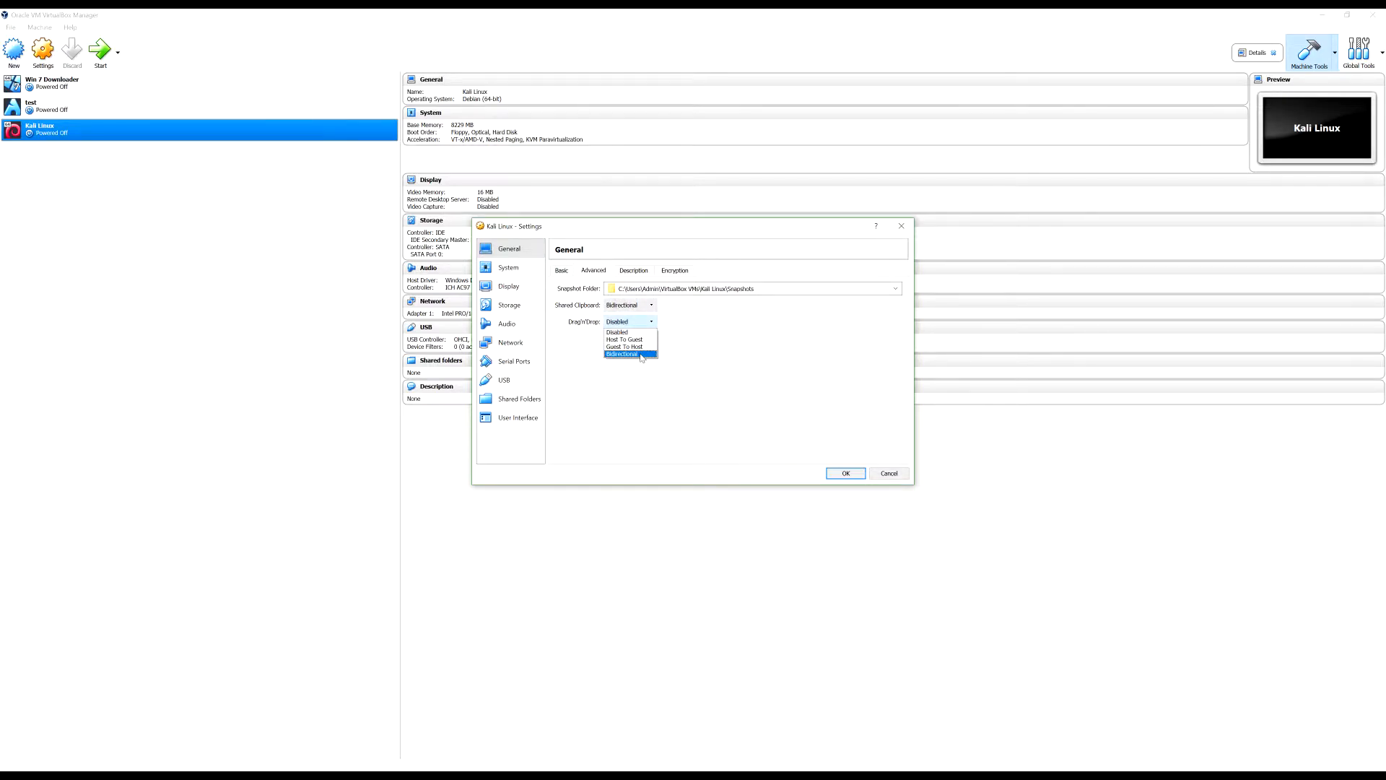
click(641, 354)
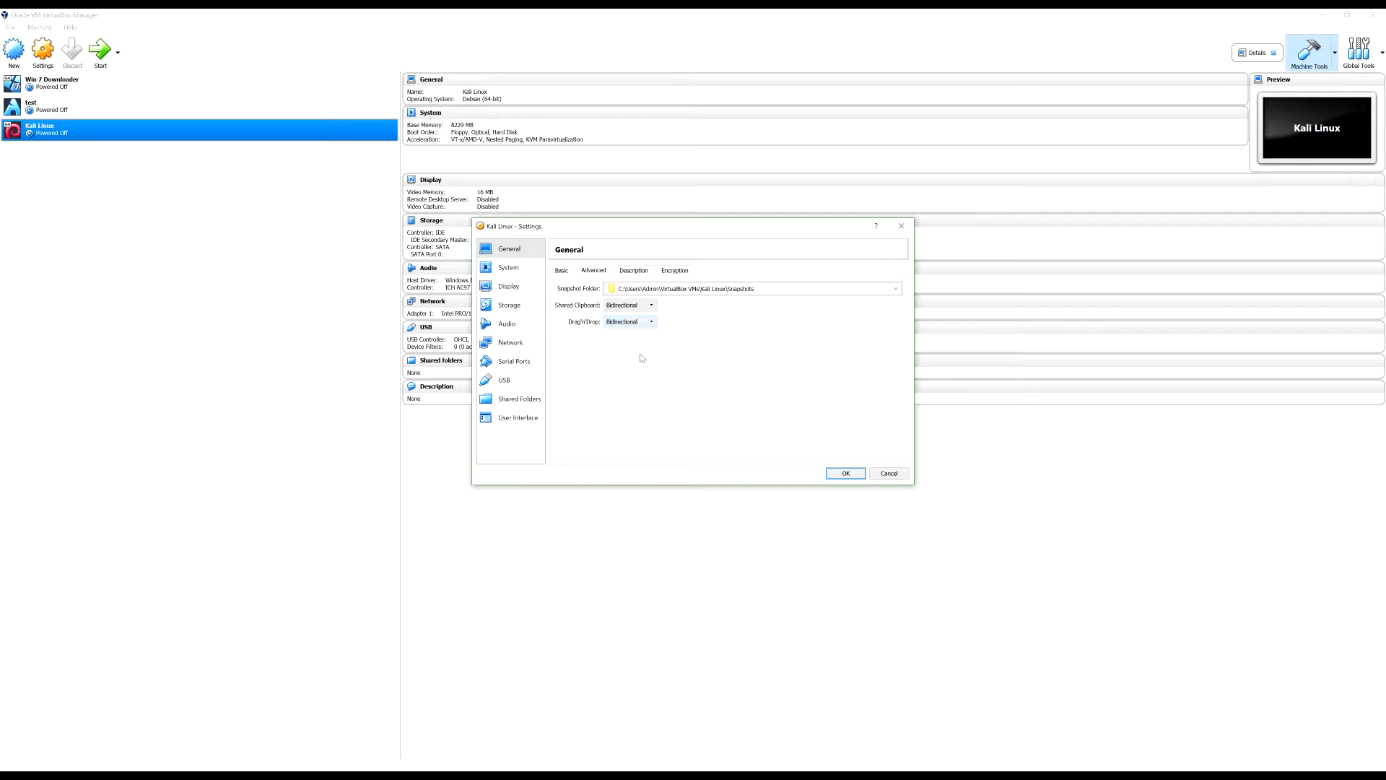
click(649, 273)
click(670, 275)
click(617, 275)
click(584, 272)
In the System settings, give the Kali Linux VM 2 processors
click(518, 268)
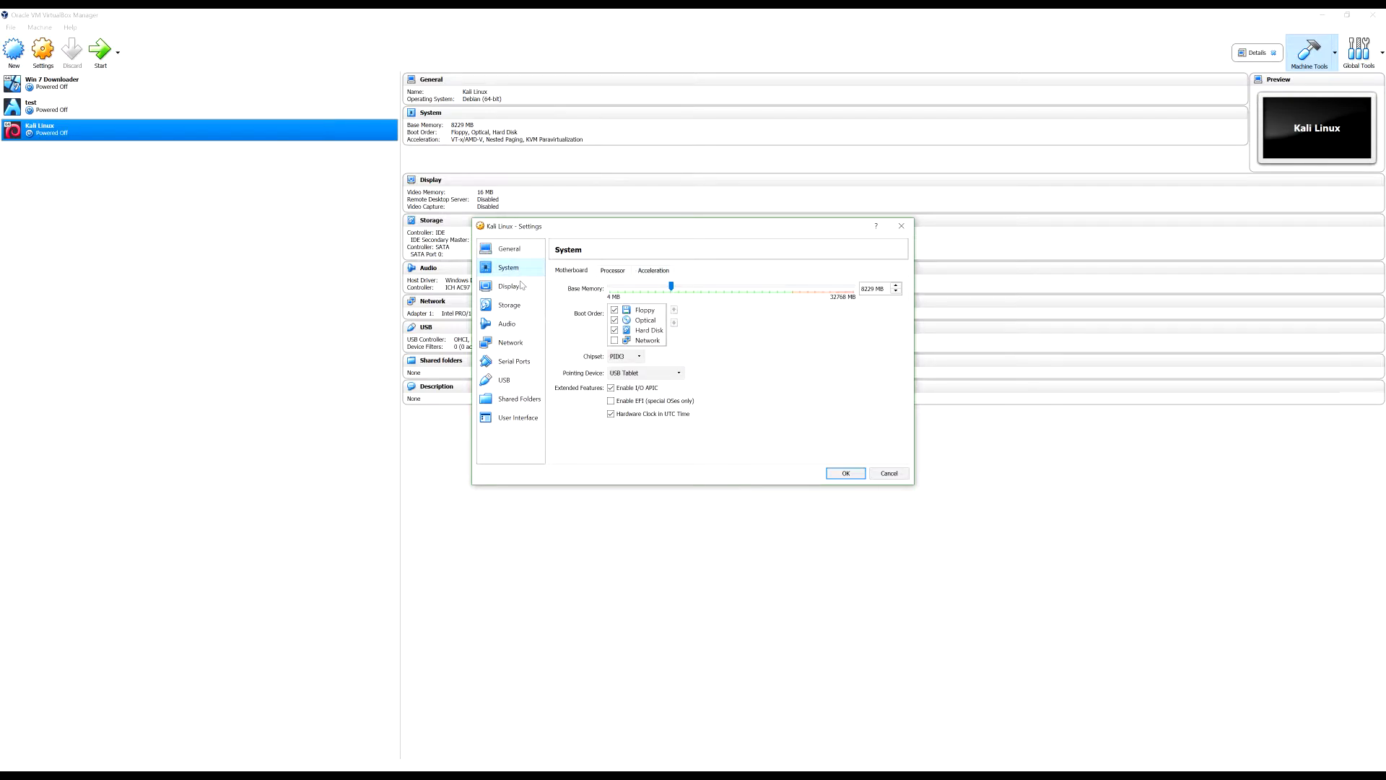
click(658, 313)
click(658, 373)
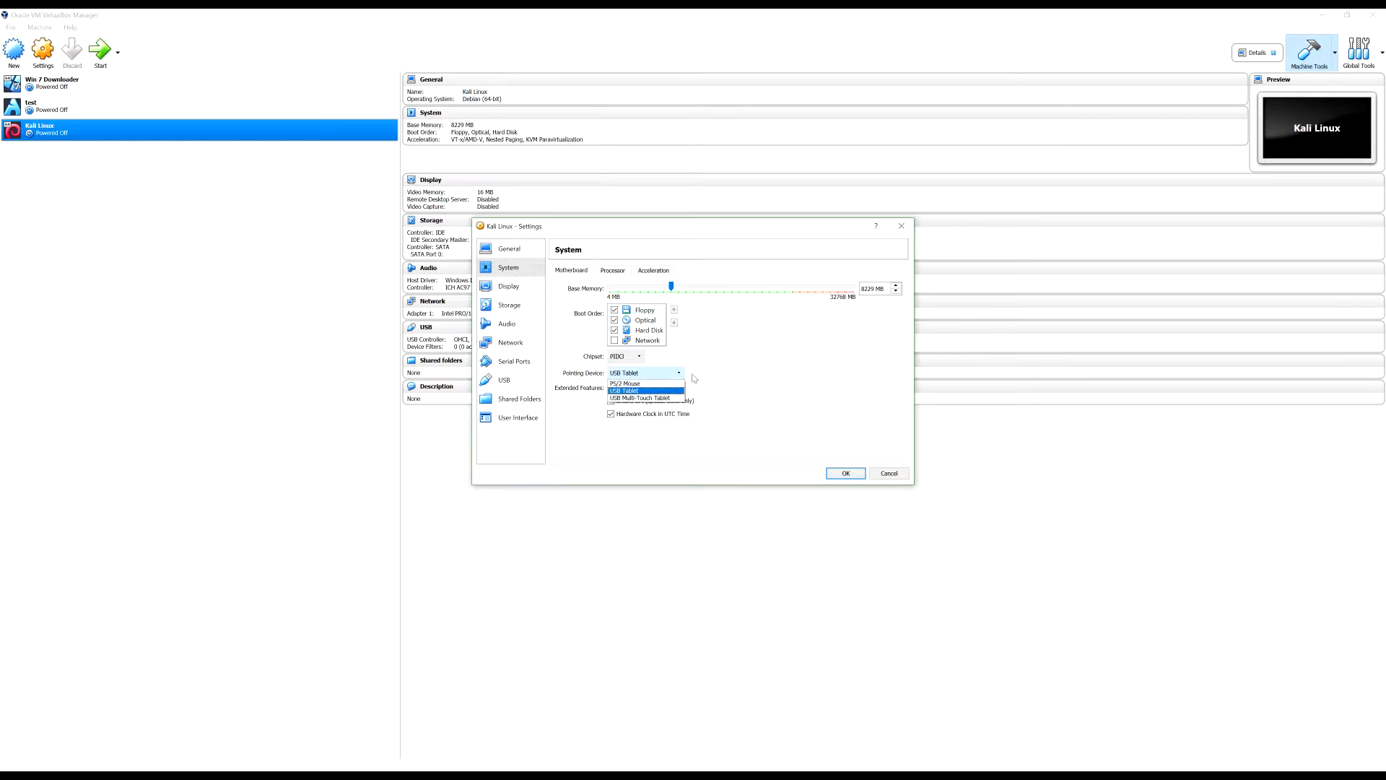
click(738, 381)
click(602, 274)
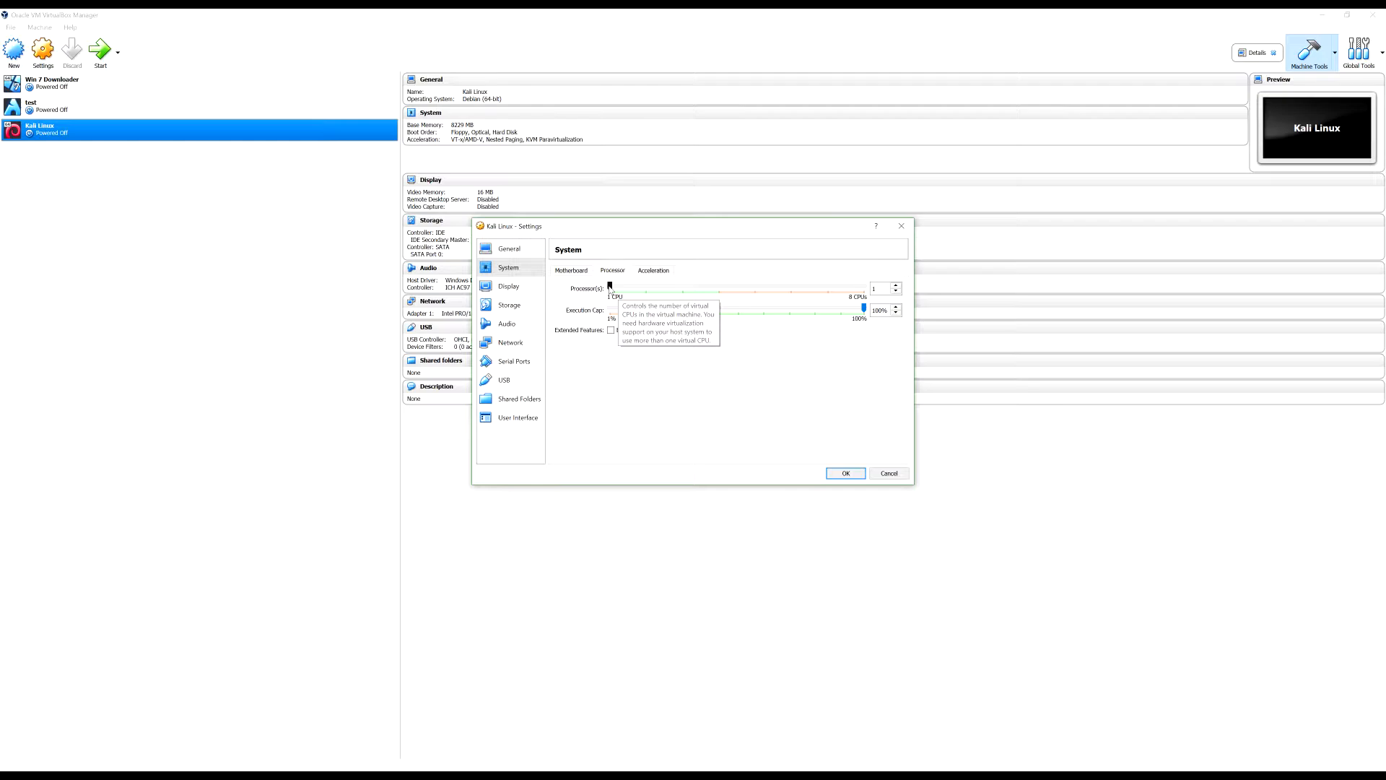
click(625, 291)
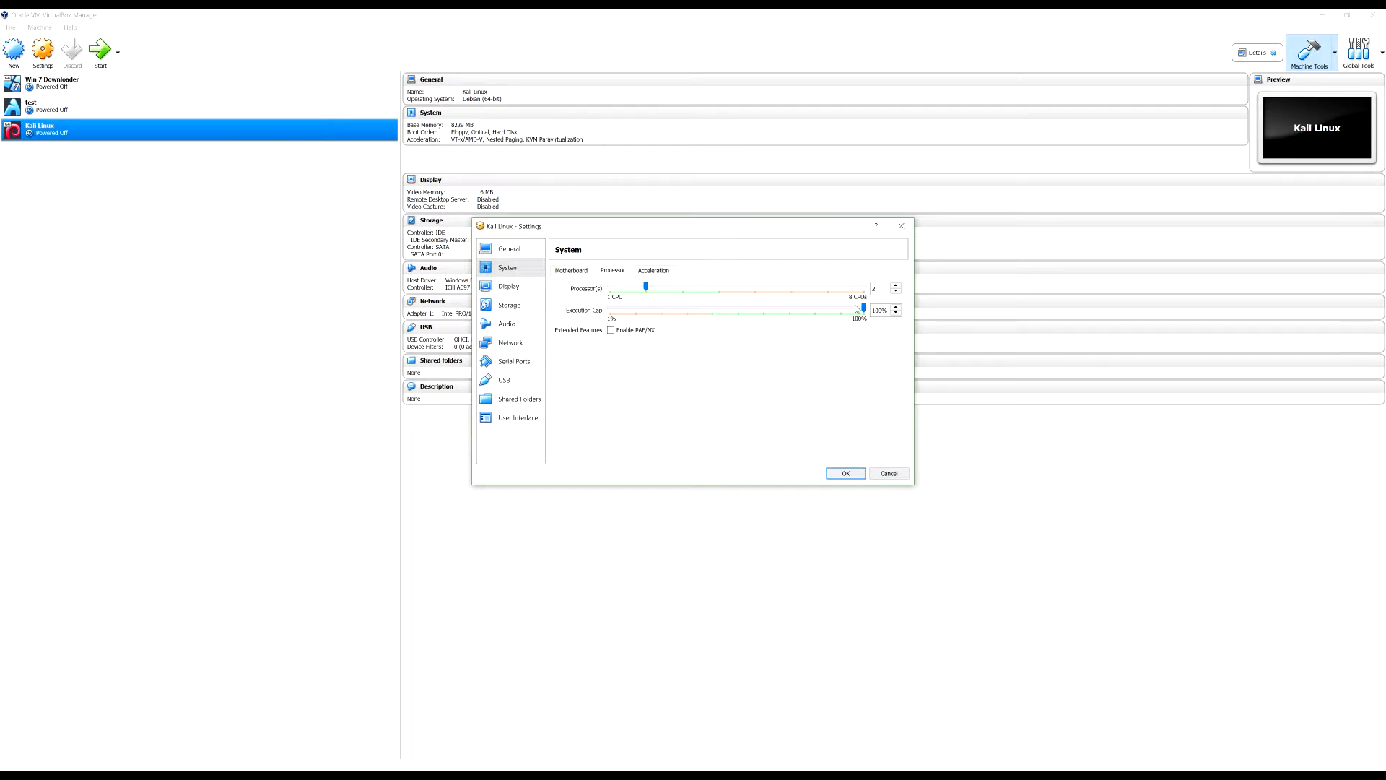
click(653, 271)
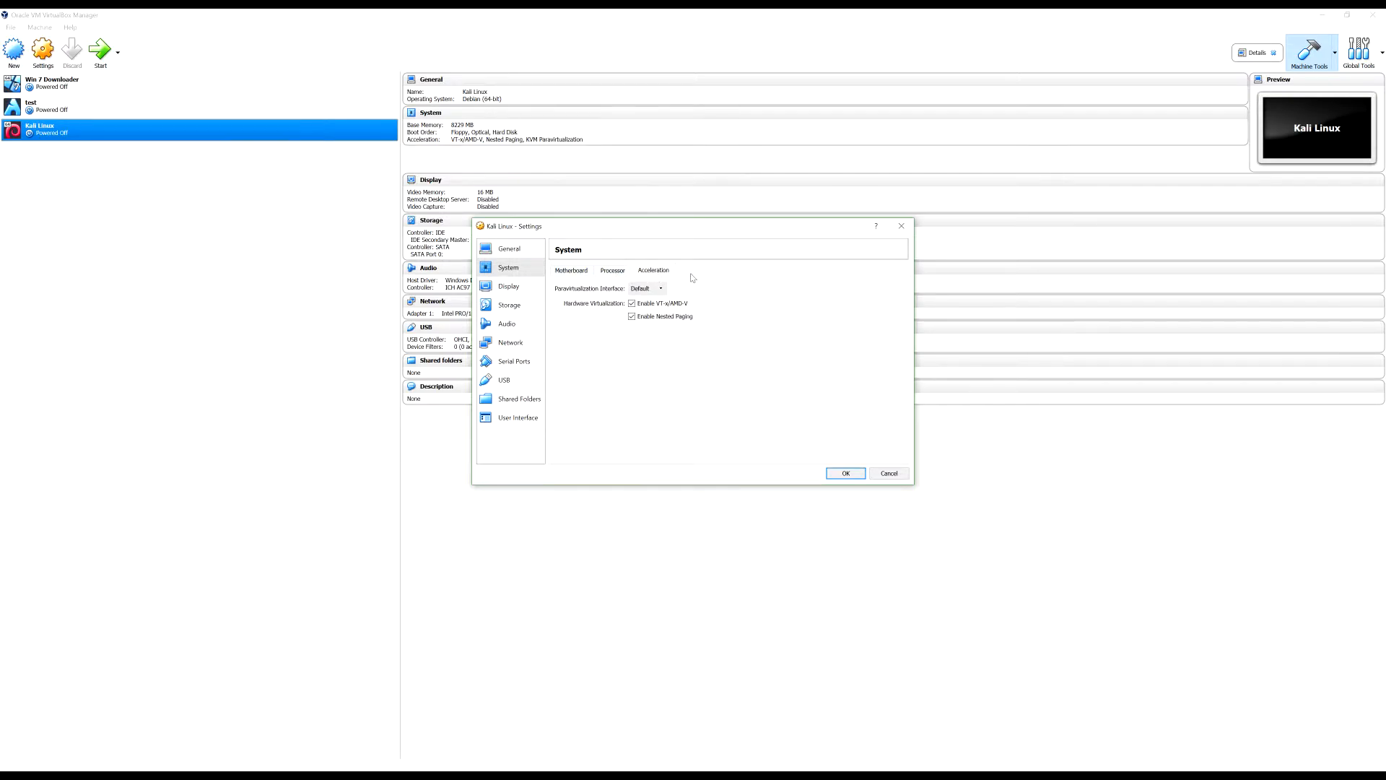
Raise the Display video memory to 128 MB
click(518, 289)
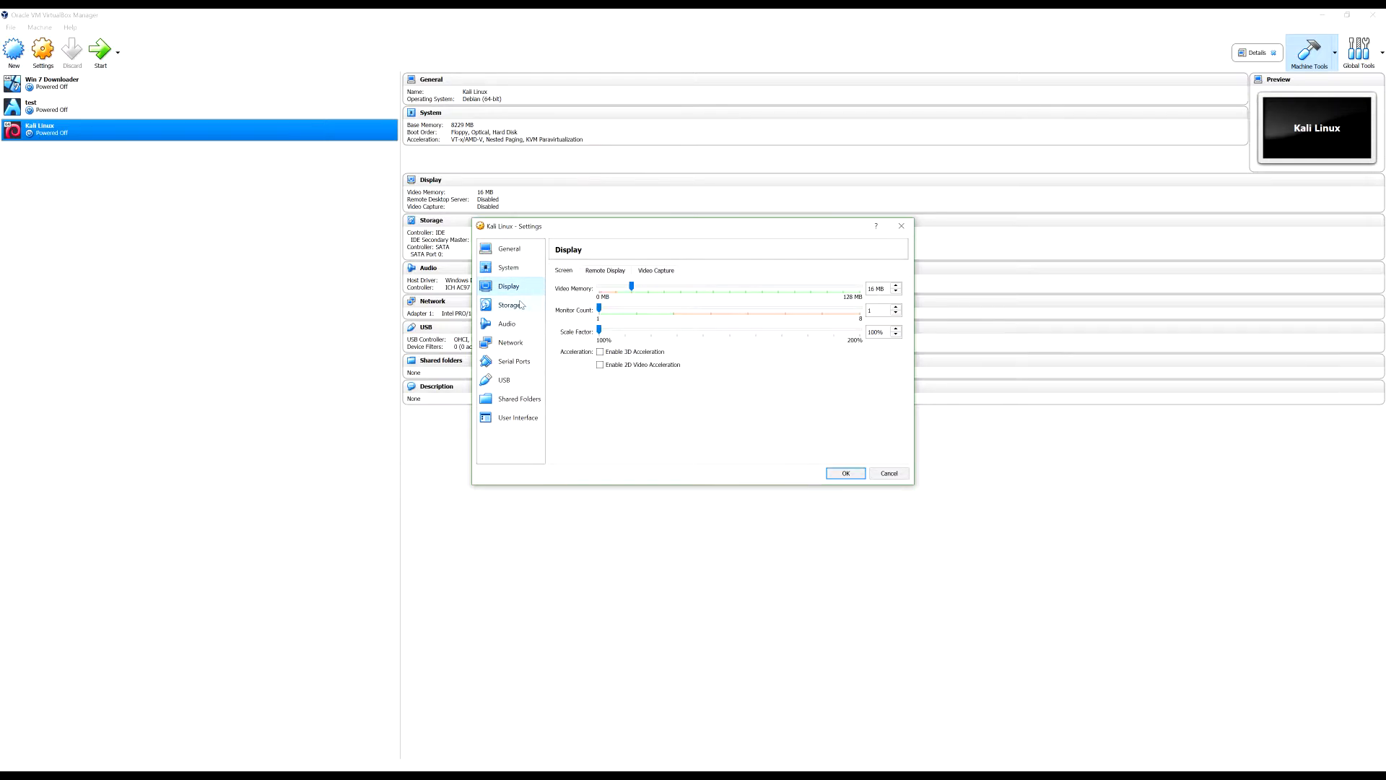
drag(632, 286, 885, 275)
click(590, 274)
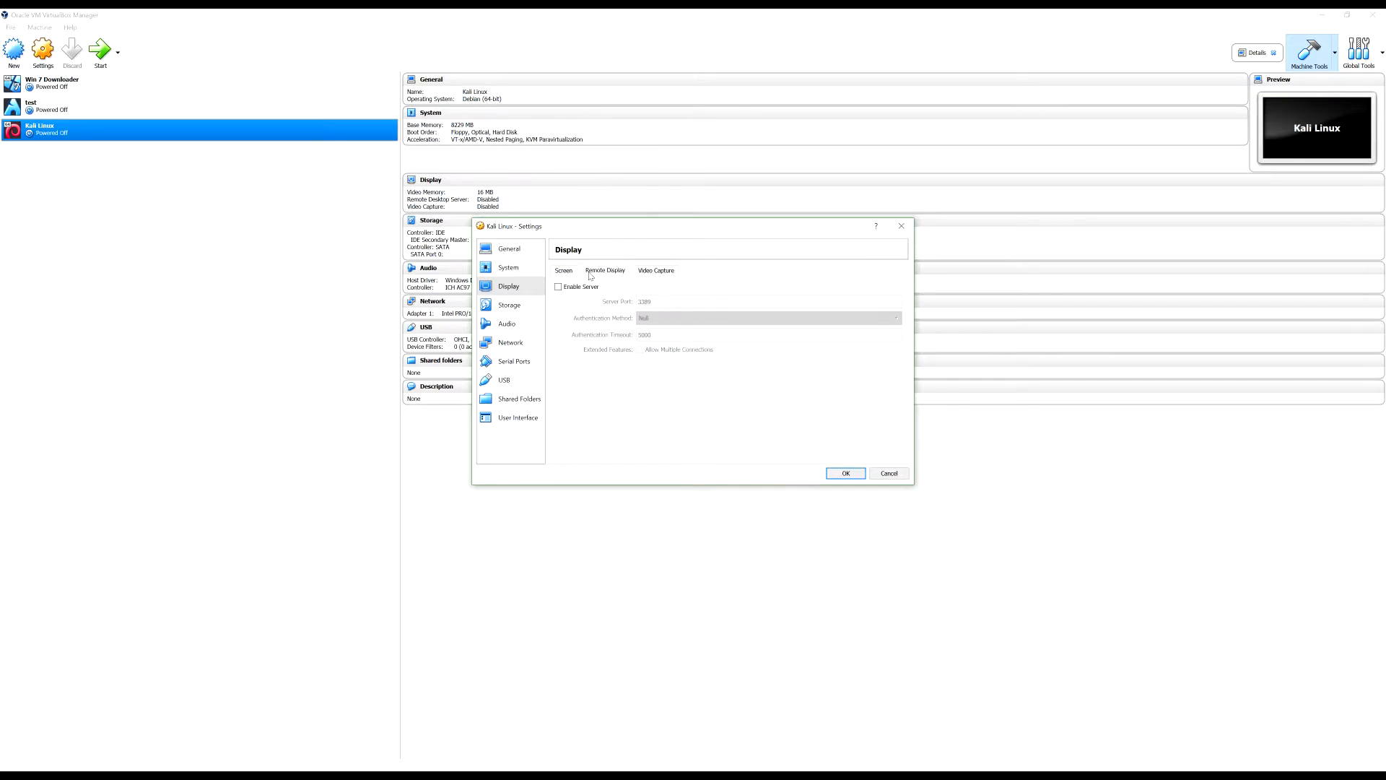
click(525, 311)
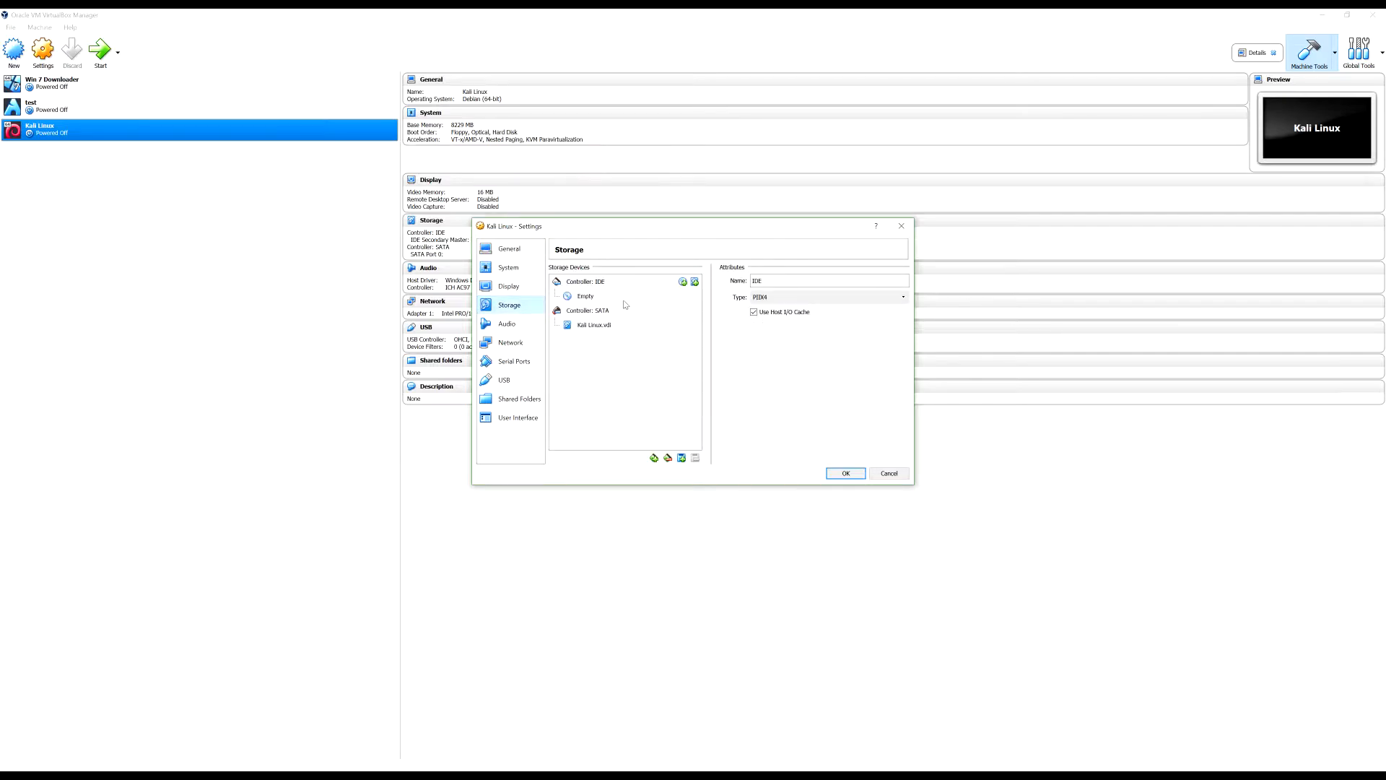
Attach kali-linux-2018.2-amd64.iso from the tutorial folder to the empty IDE optical drive
click(596, 298)
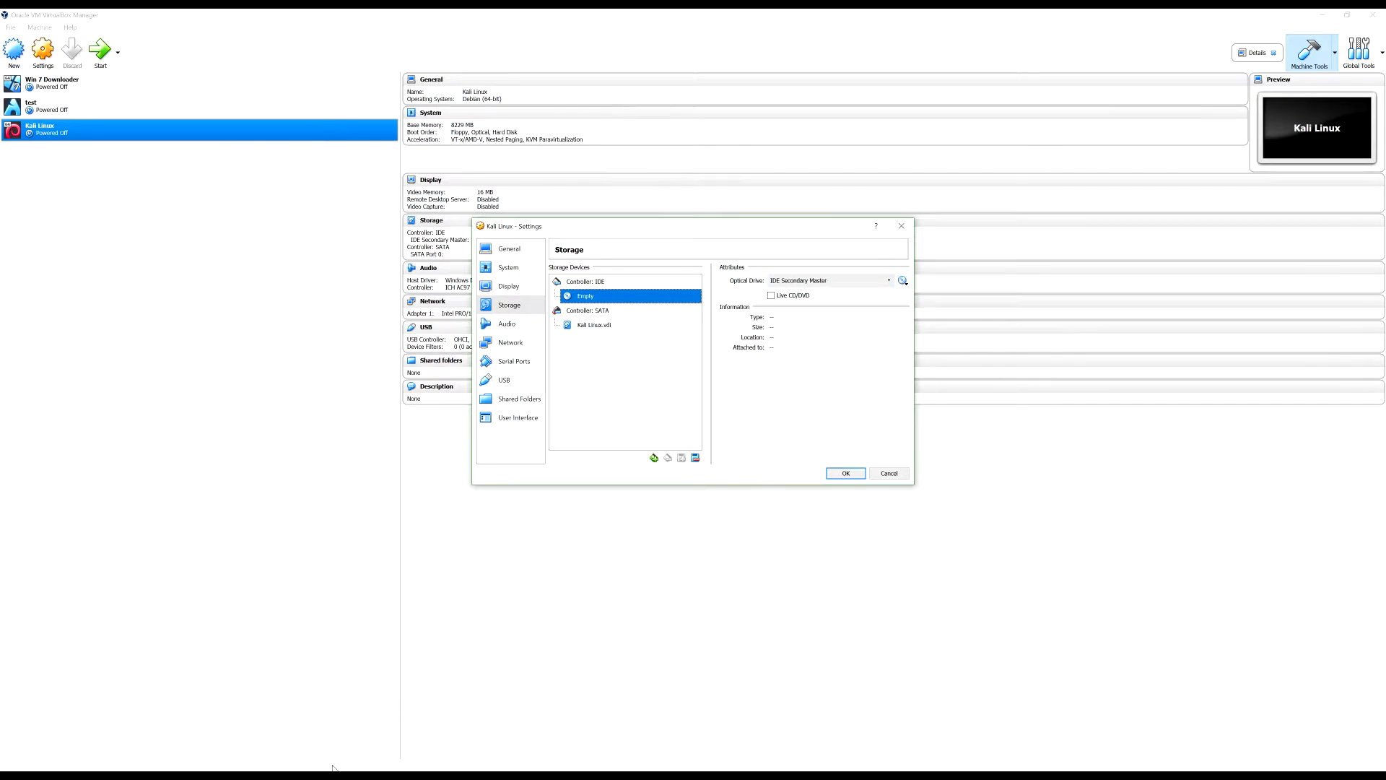
click(389, 680)
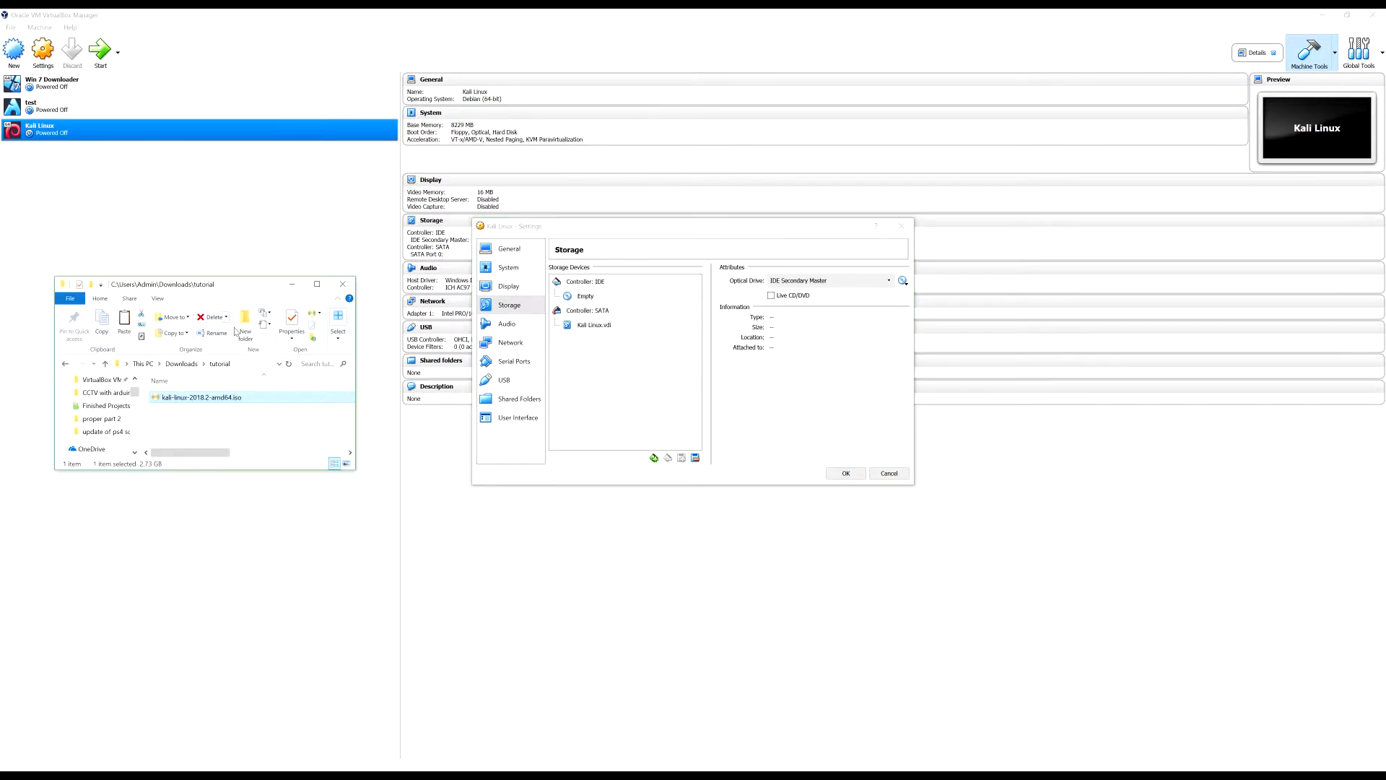
click(249, 363)
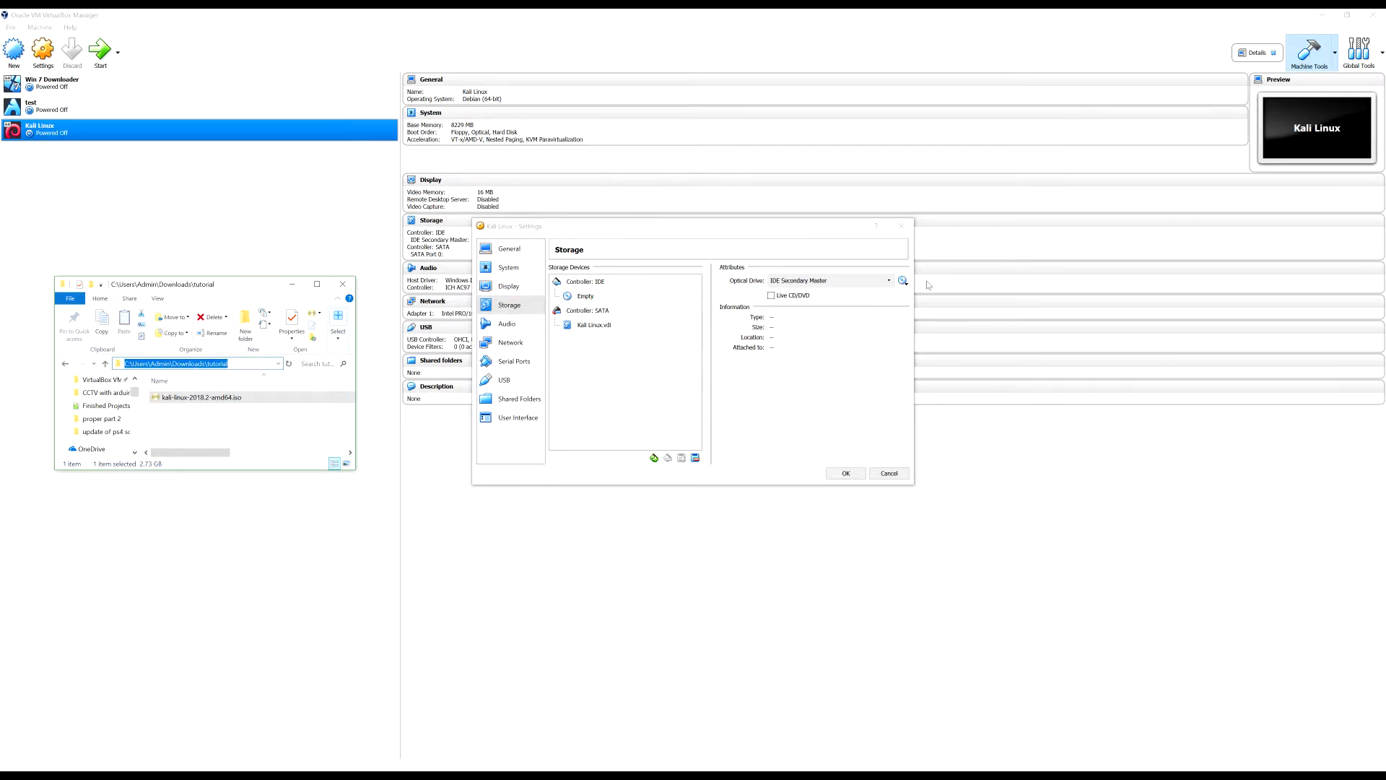
click(903, 281)
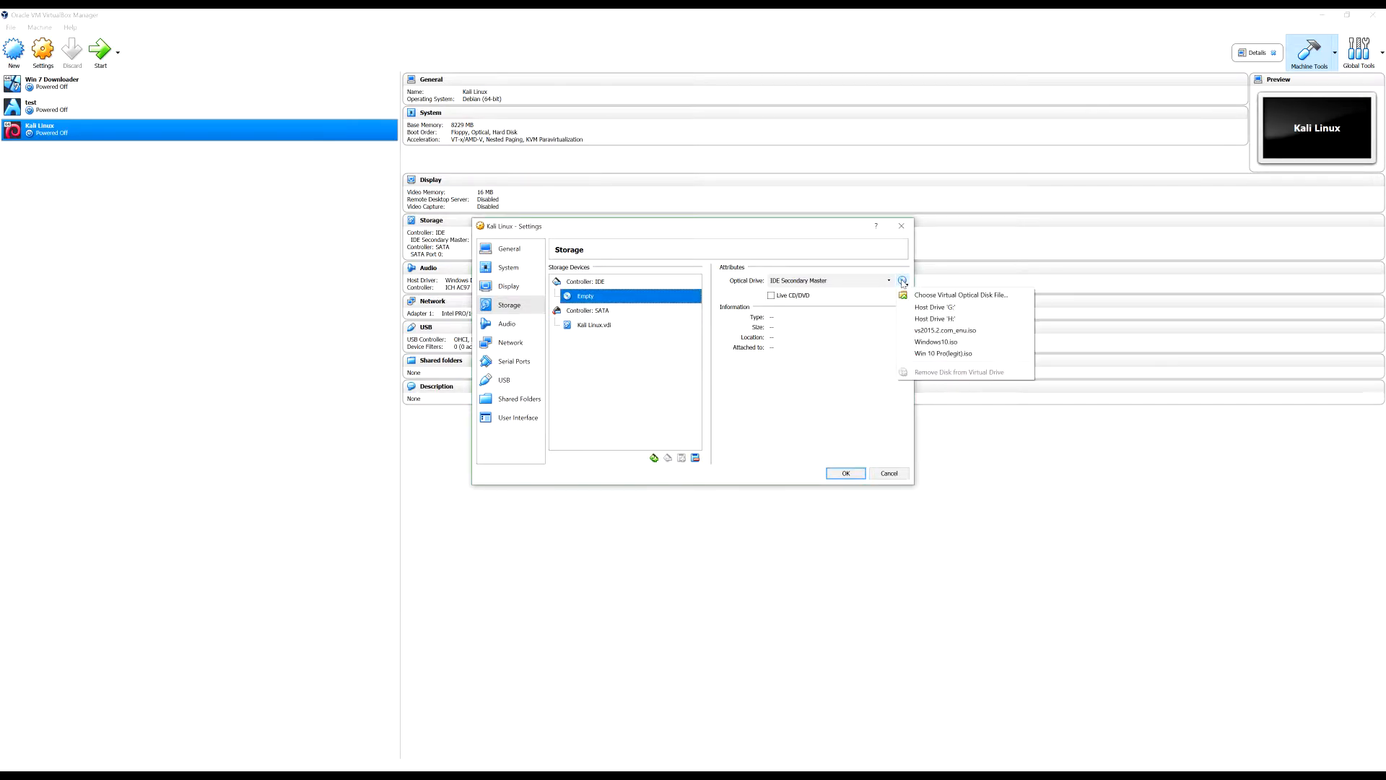
click(945, 295)
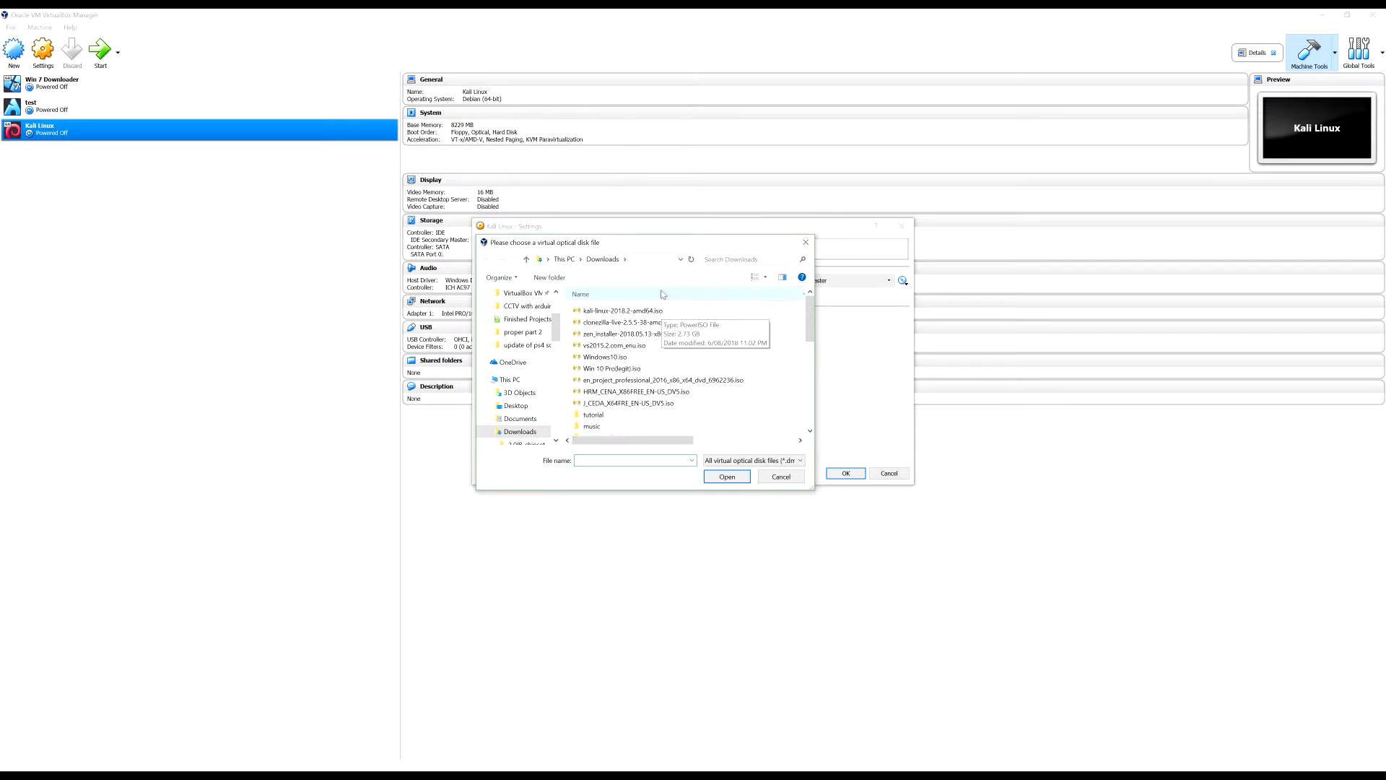
click(652, 258)
key(Return)
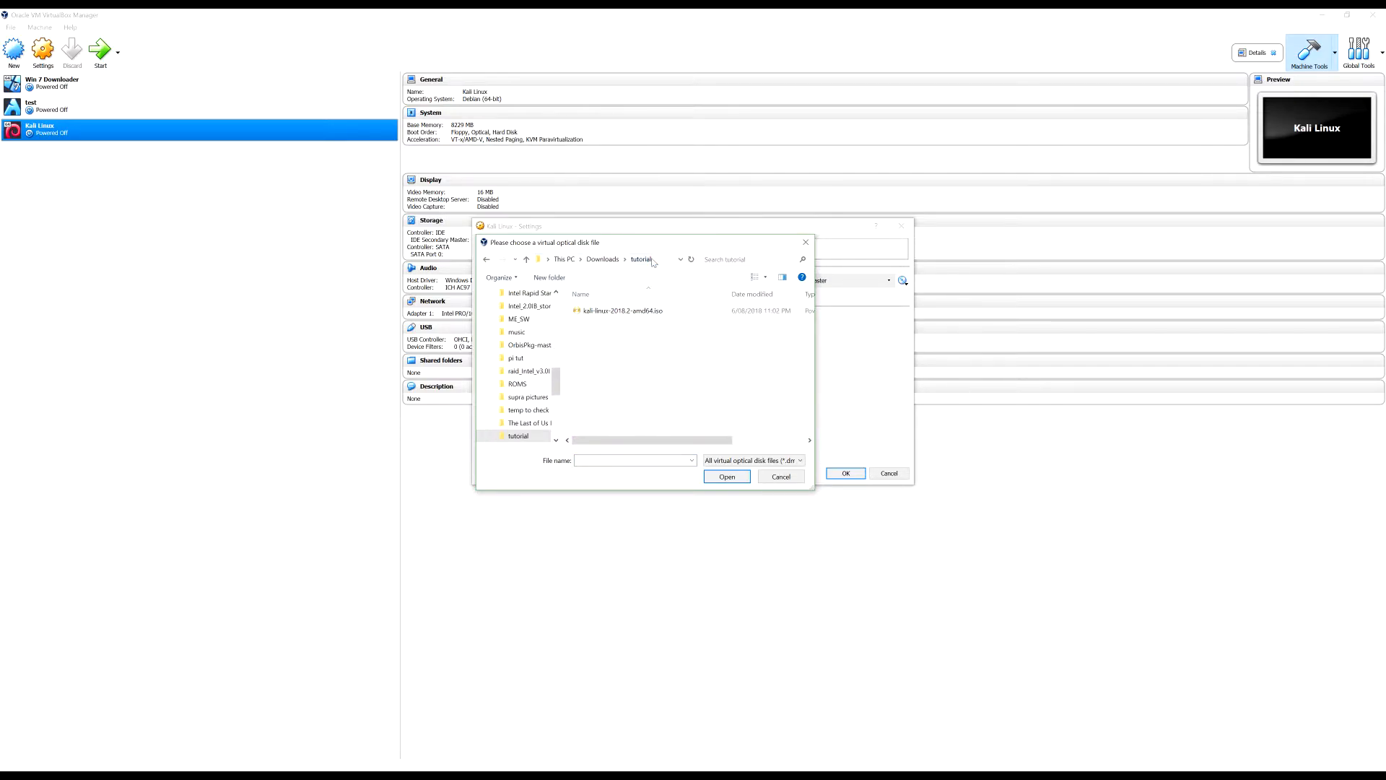
double_click(688, 312)
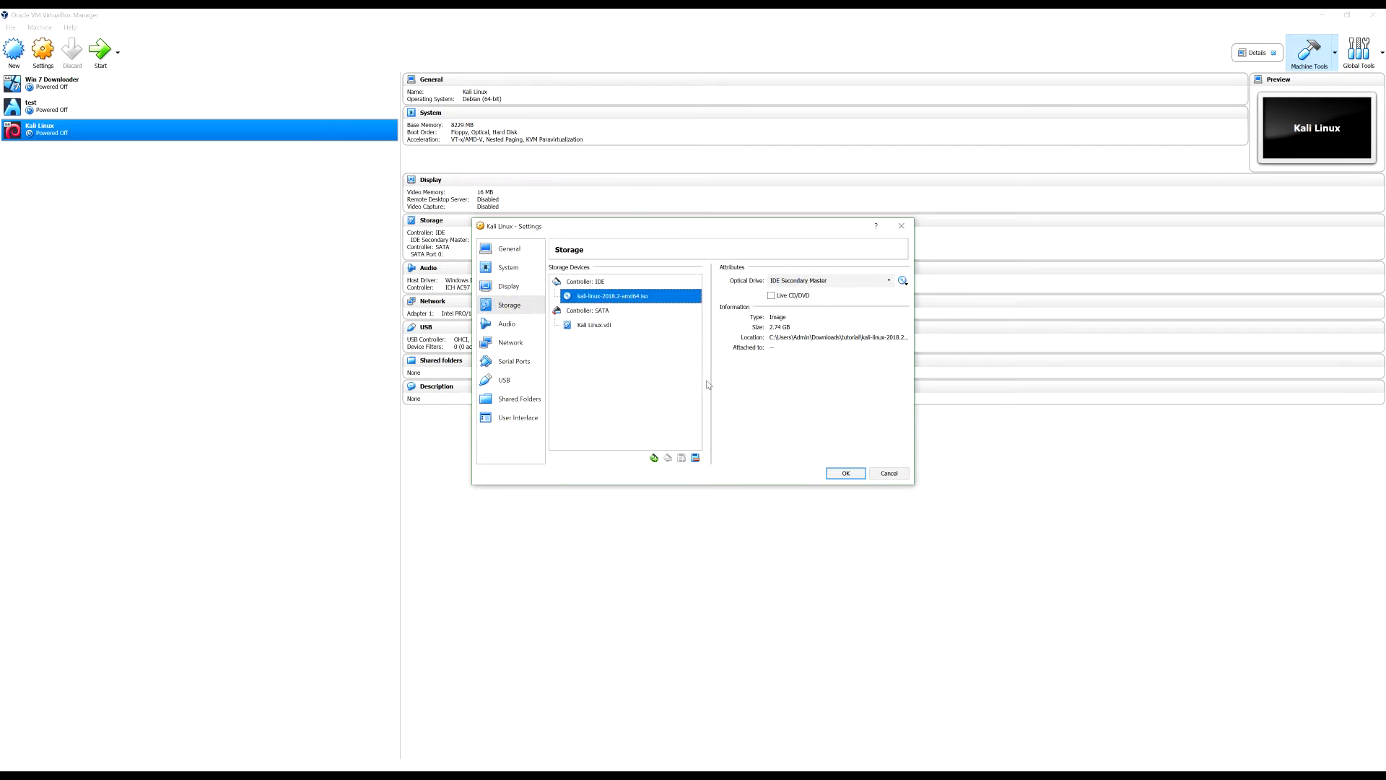
Mark Kali Linux.vdi as a solid-state drive, then review Audio, Network, Serial Ports, USB and Shared Folders
click(598, 325)
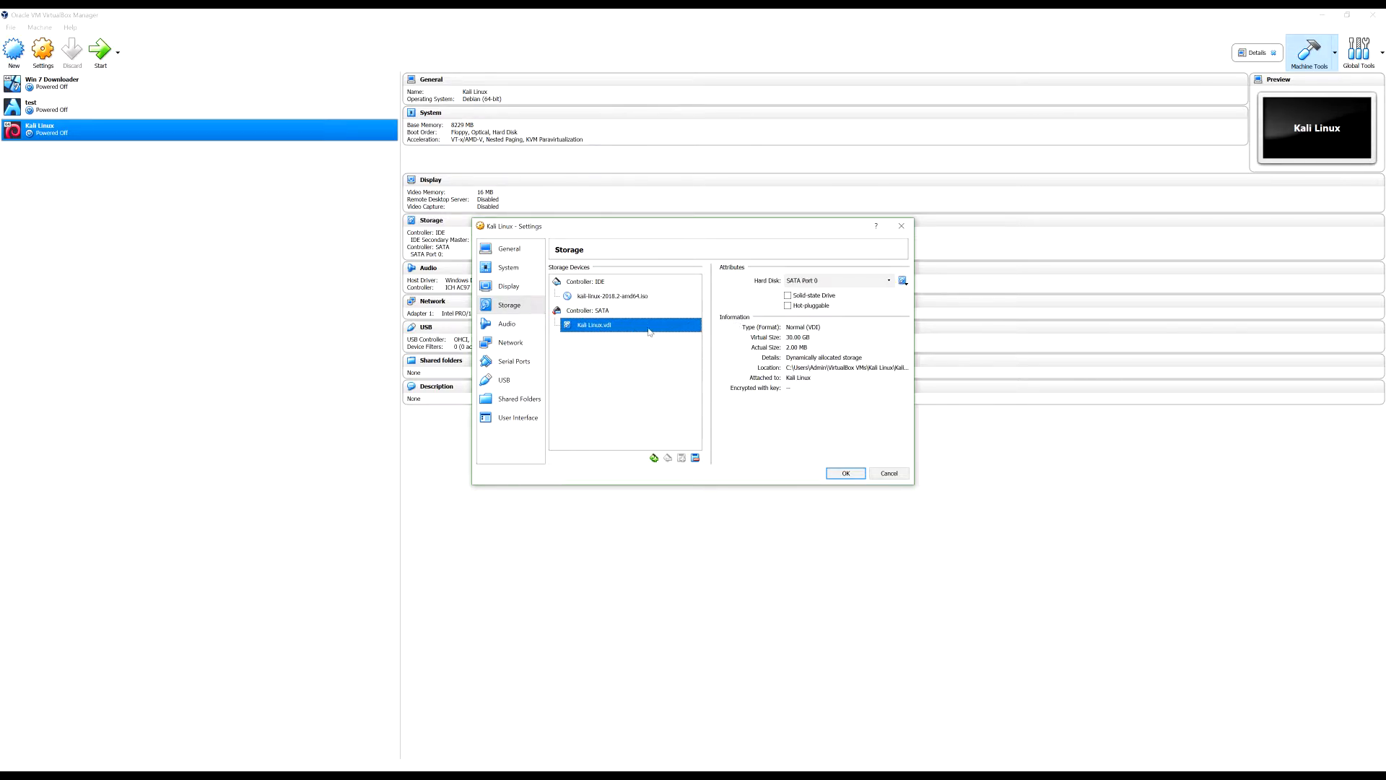
click(788, 295)
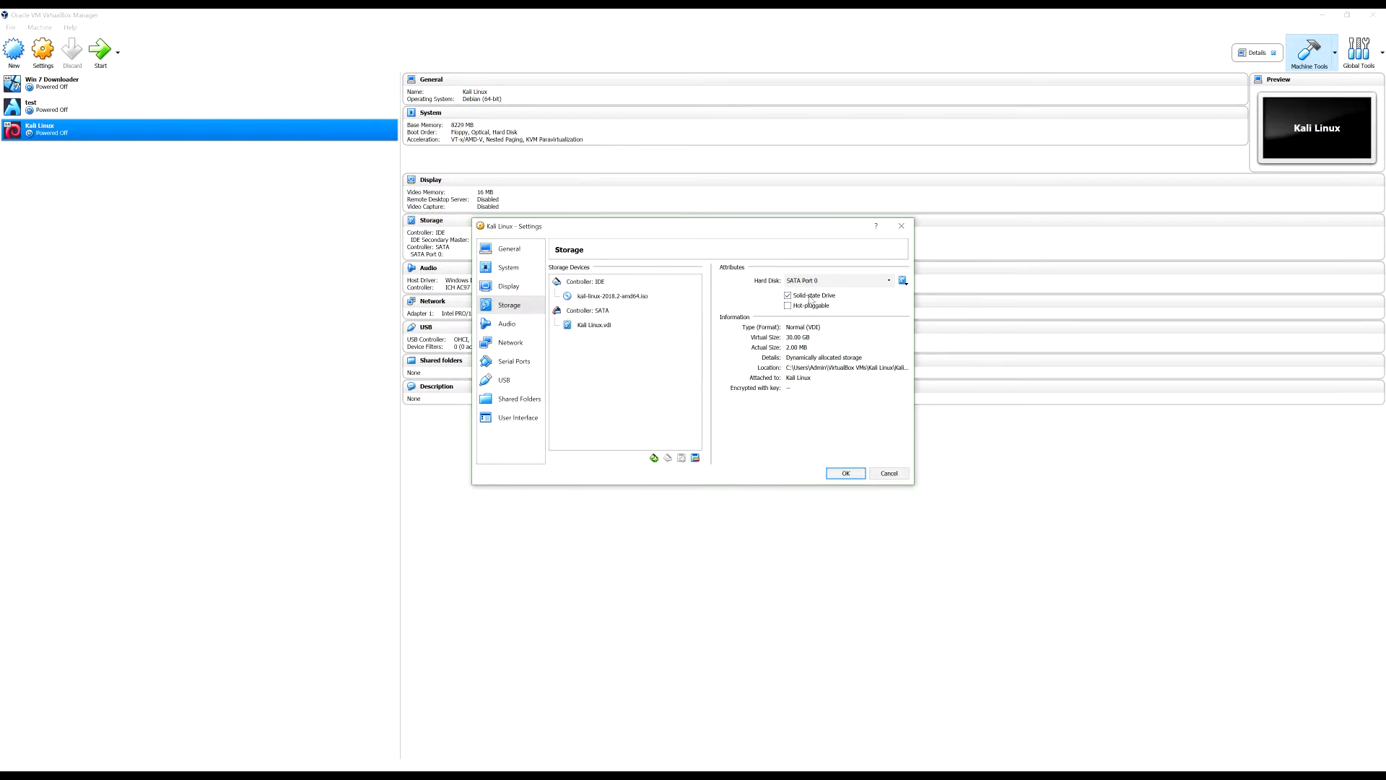
click(519, 327)
click(521, 345)
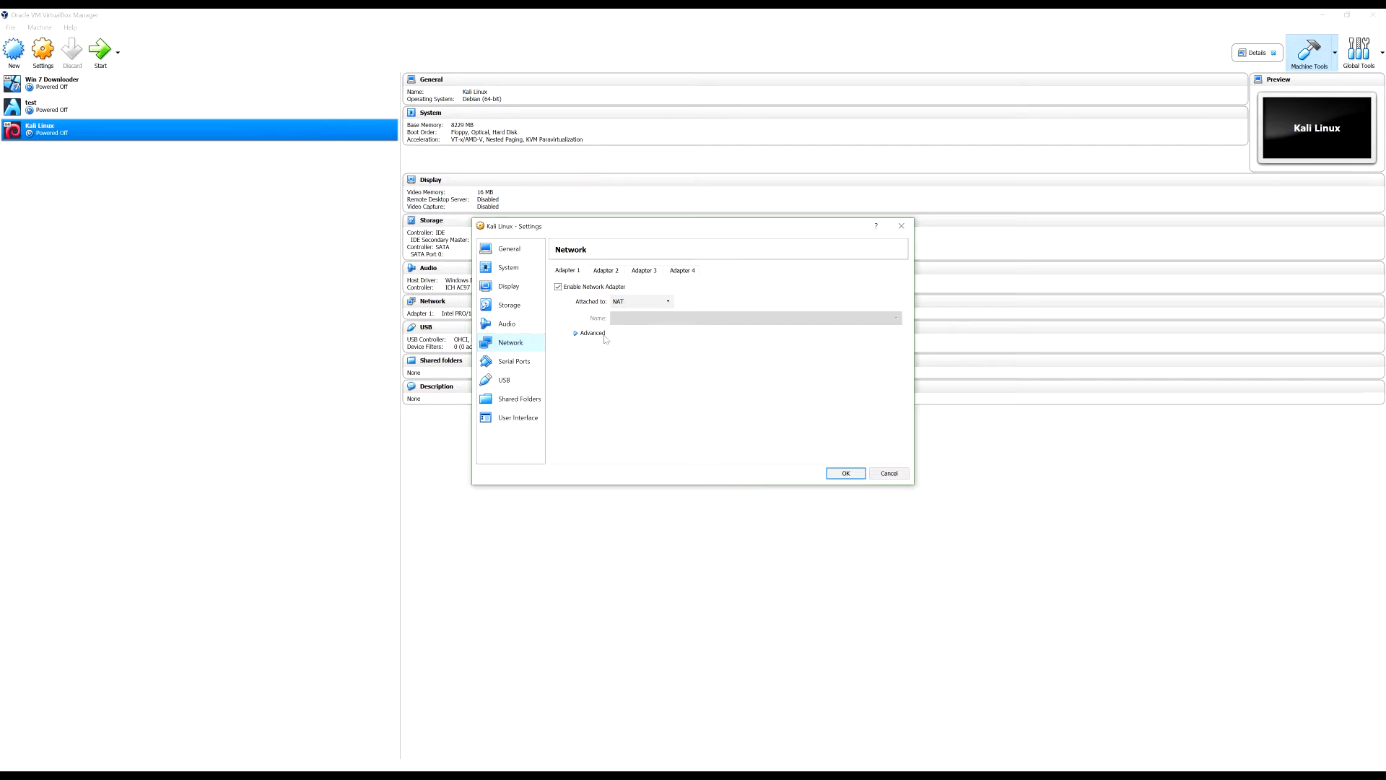
click(522, 364)
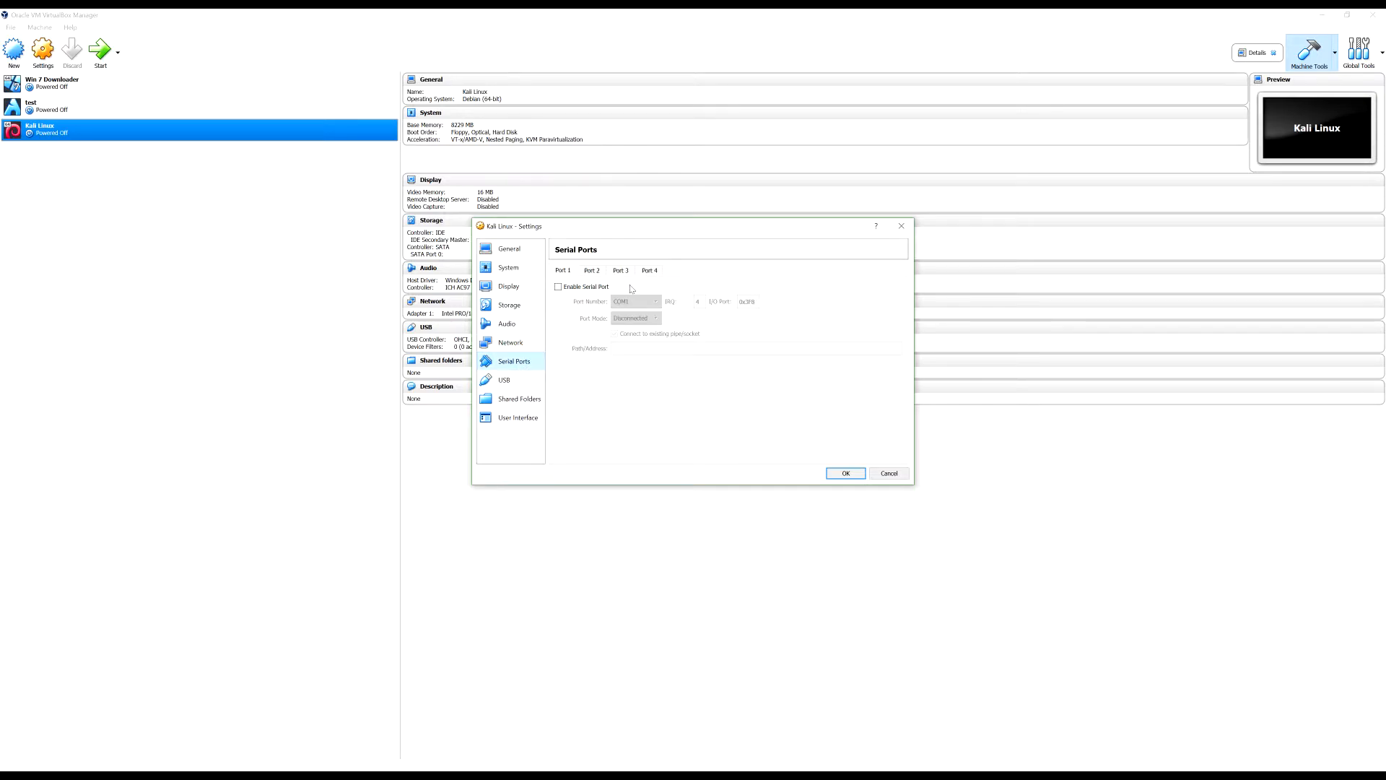
click(510, 383)
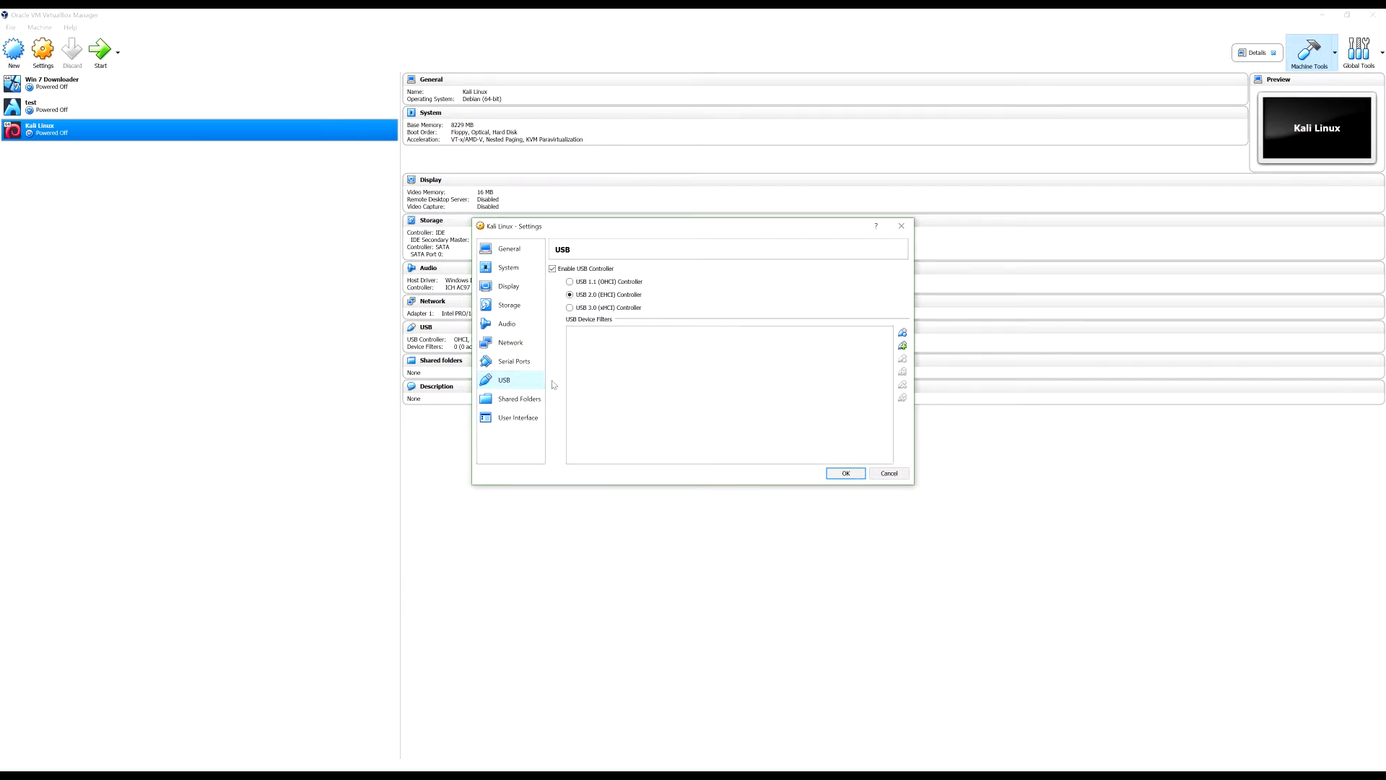
click(525, 402)
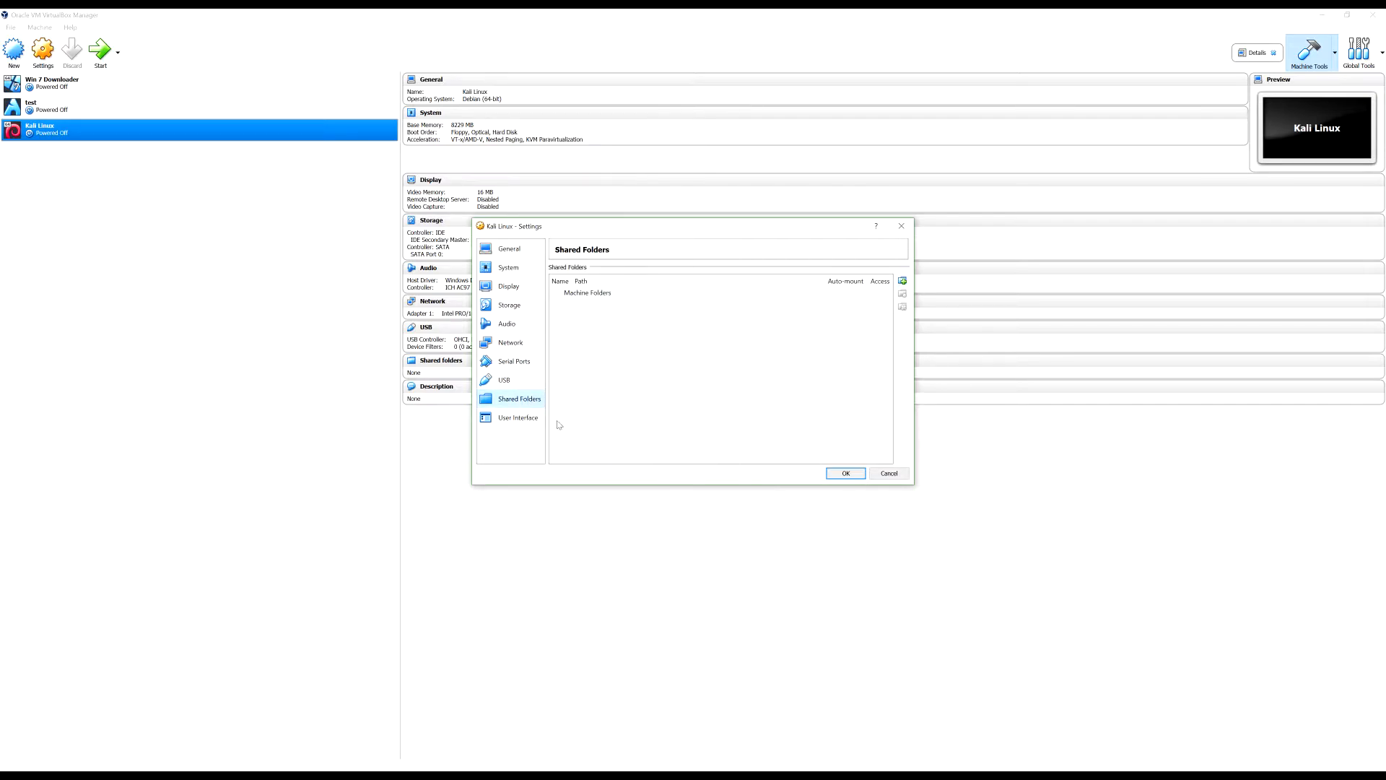
click(511, 251)
Save the settings, boot the Kali Linux VM in a maximized window, then start it again
click(846, 474)
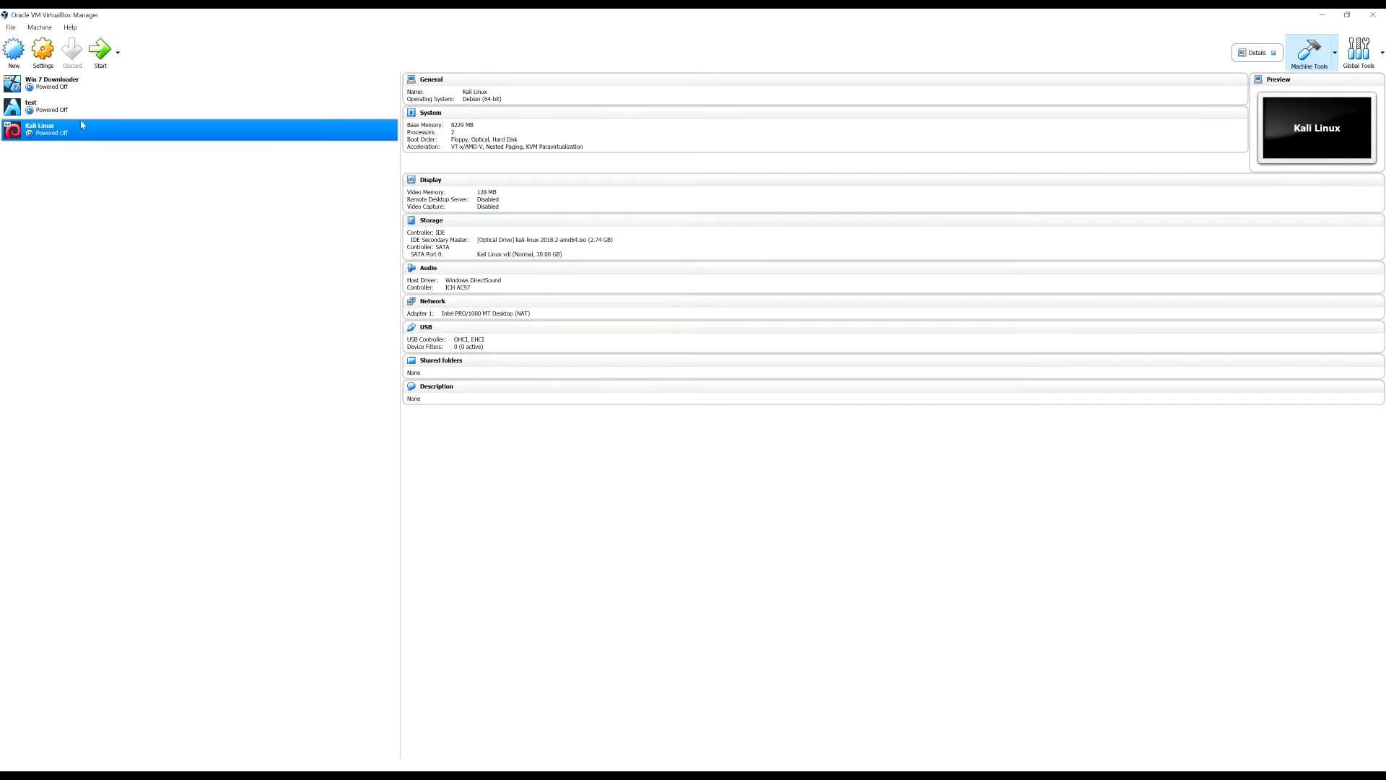
click(101, 50)
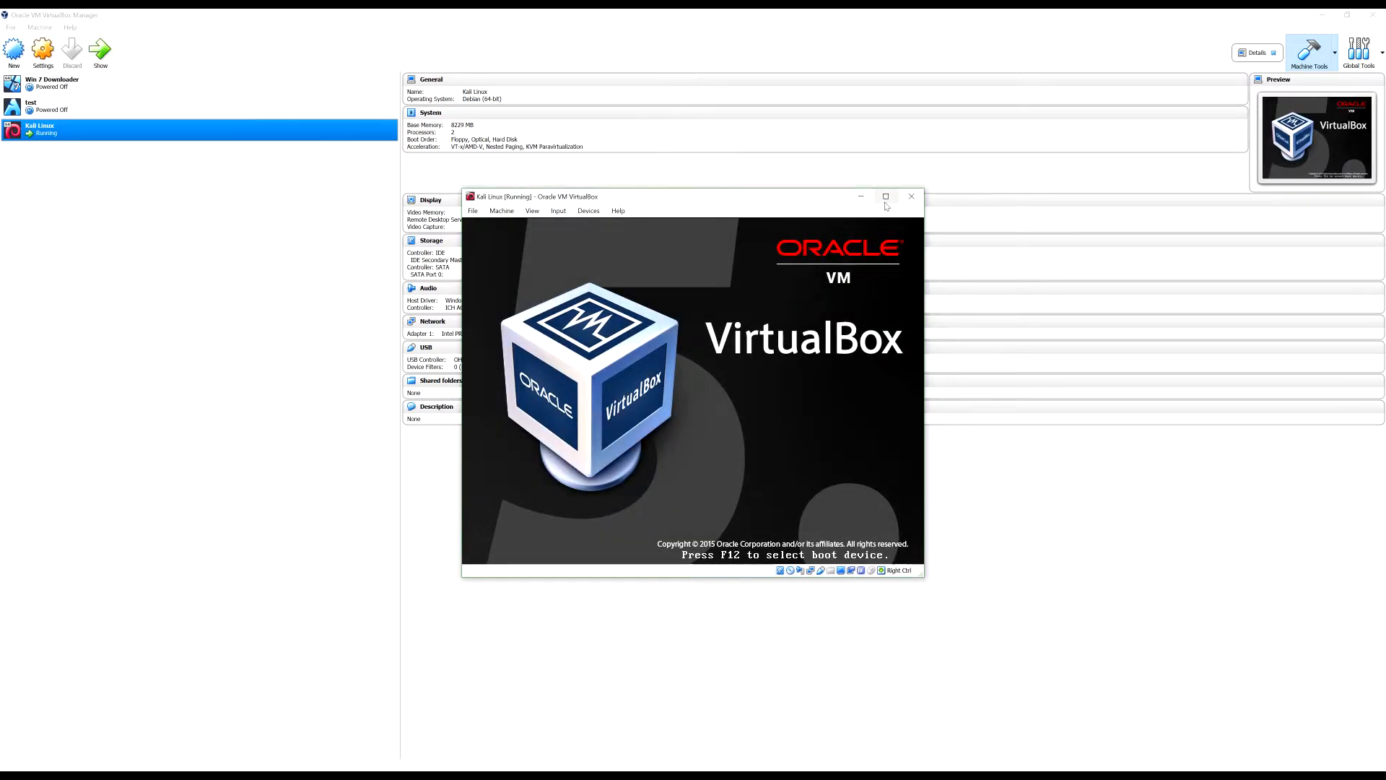
click(943, 196)
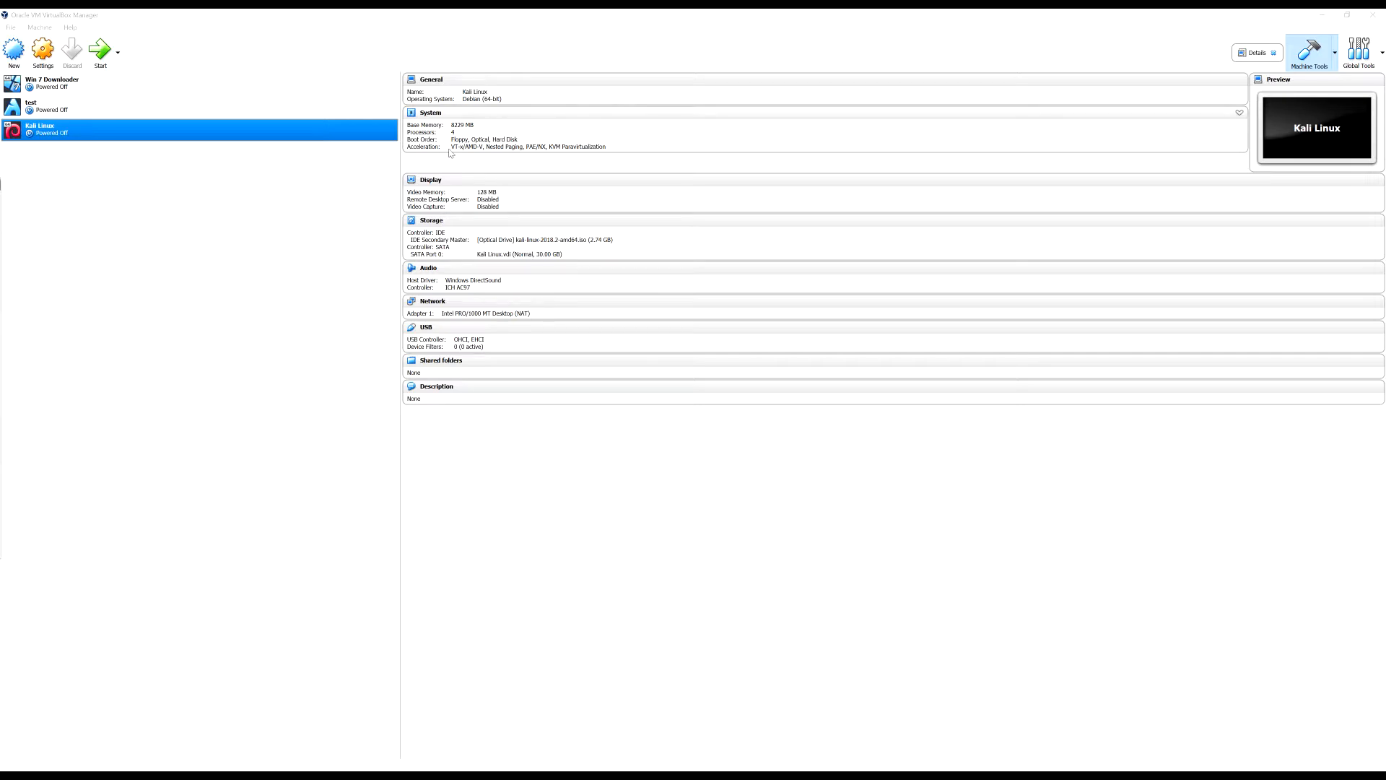
click(100, 50)
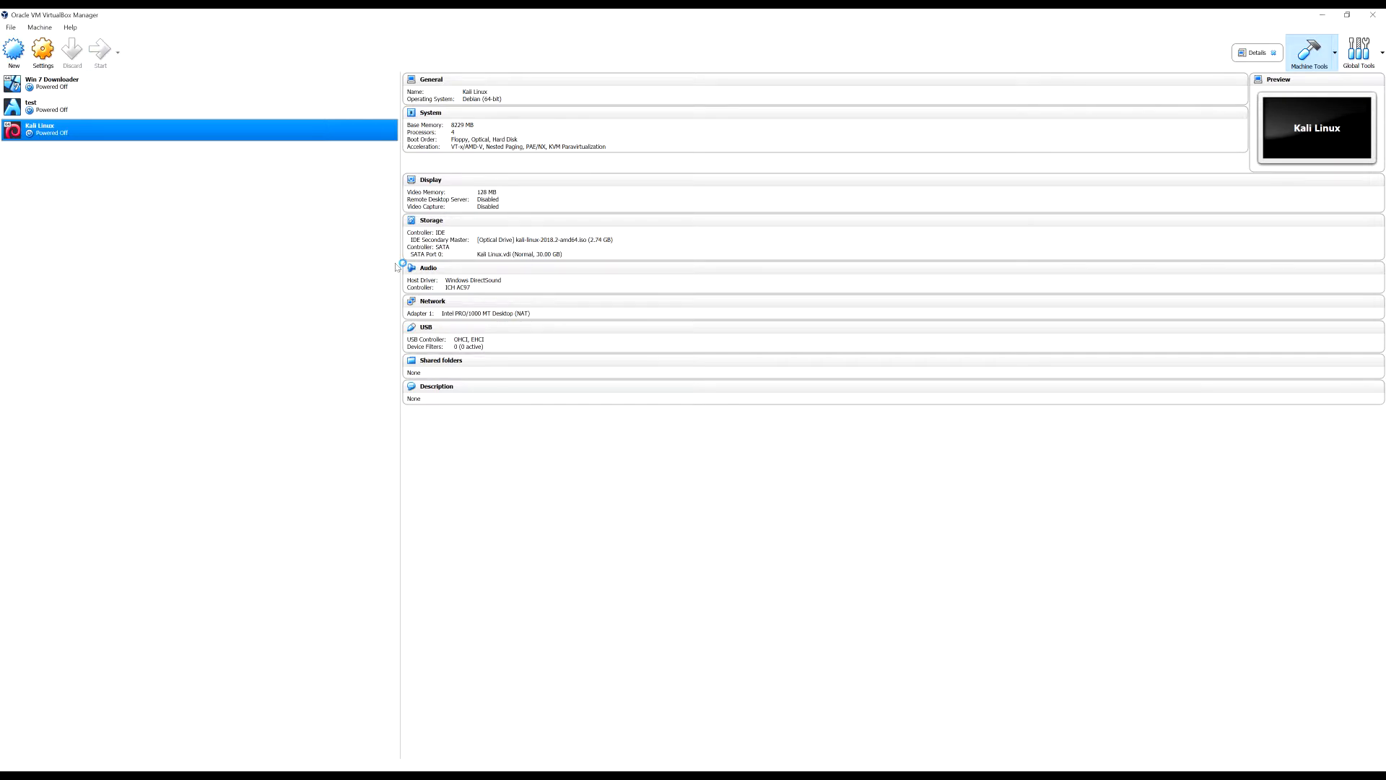
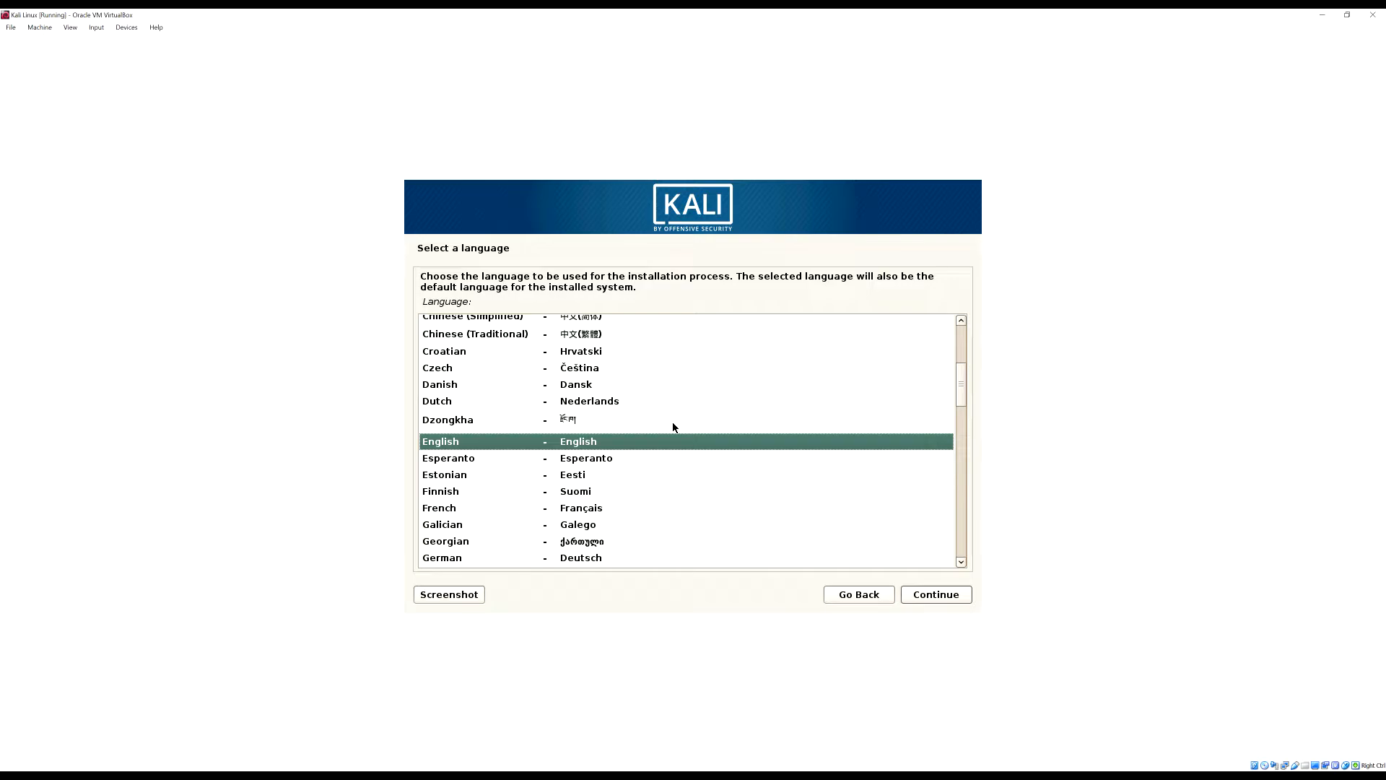
Keep English as the installer language and United States as the location
key(Up)
key(Down)
key(Up)
key(Up)
key(Down)
click(923, 602)
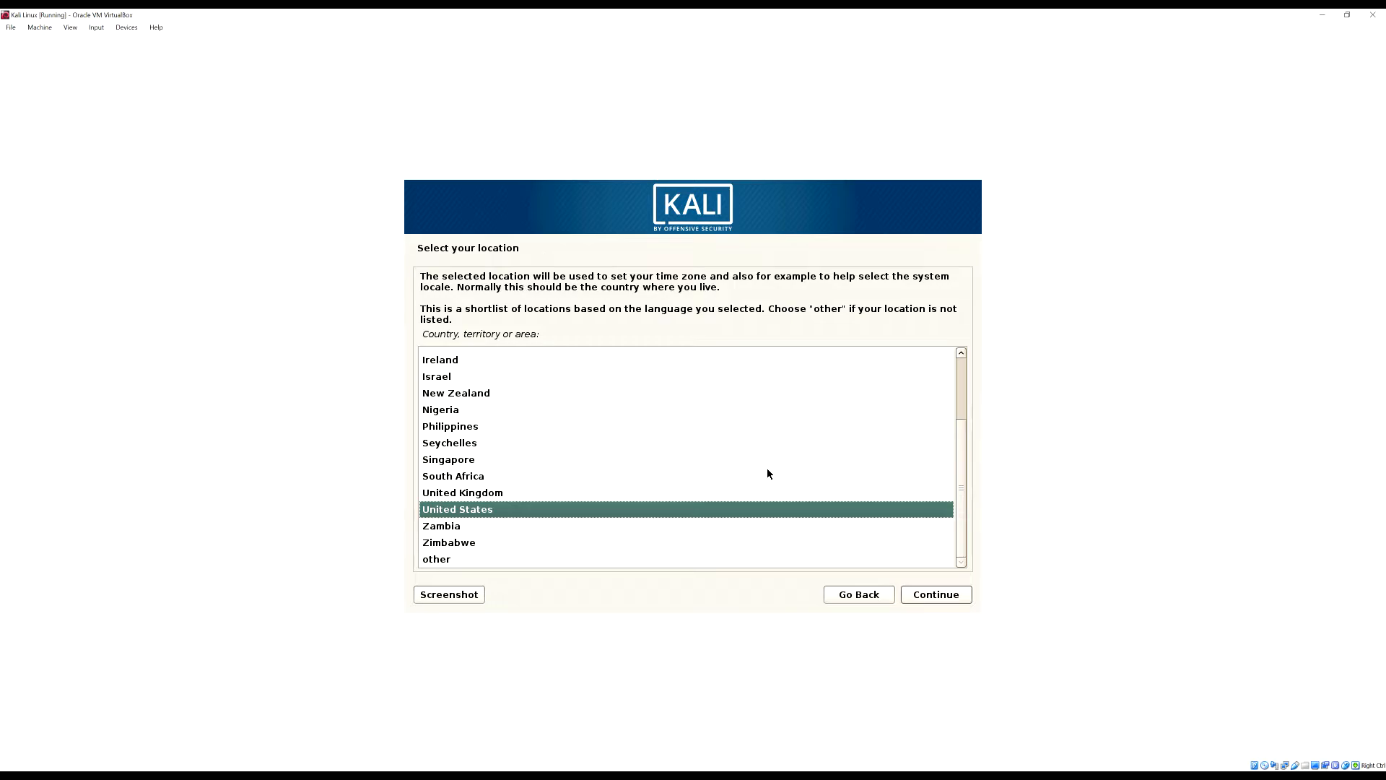
click(941, 591)
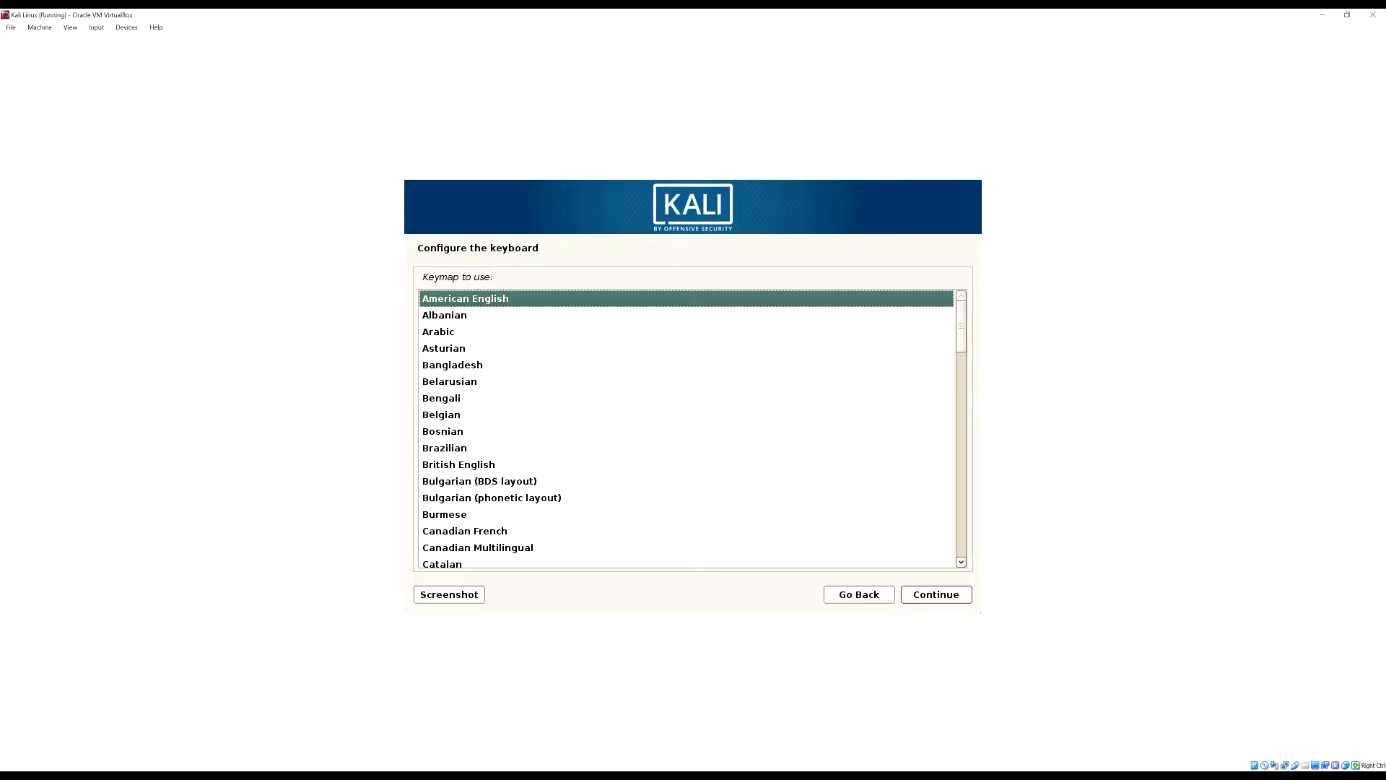
Accept American English as the keymap and let setup continue to the hostname prompt
click(934, 592)
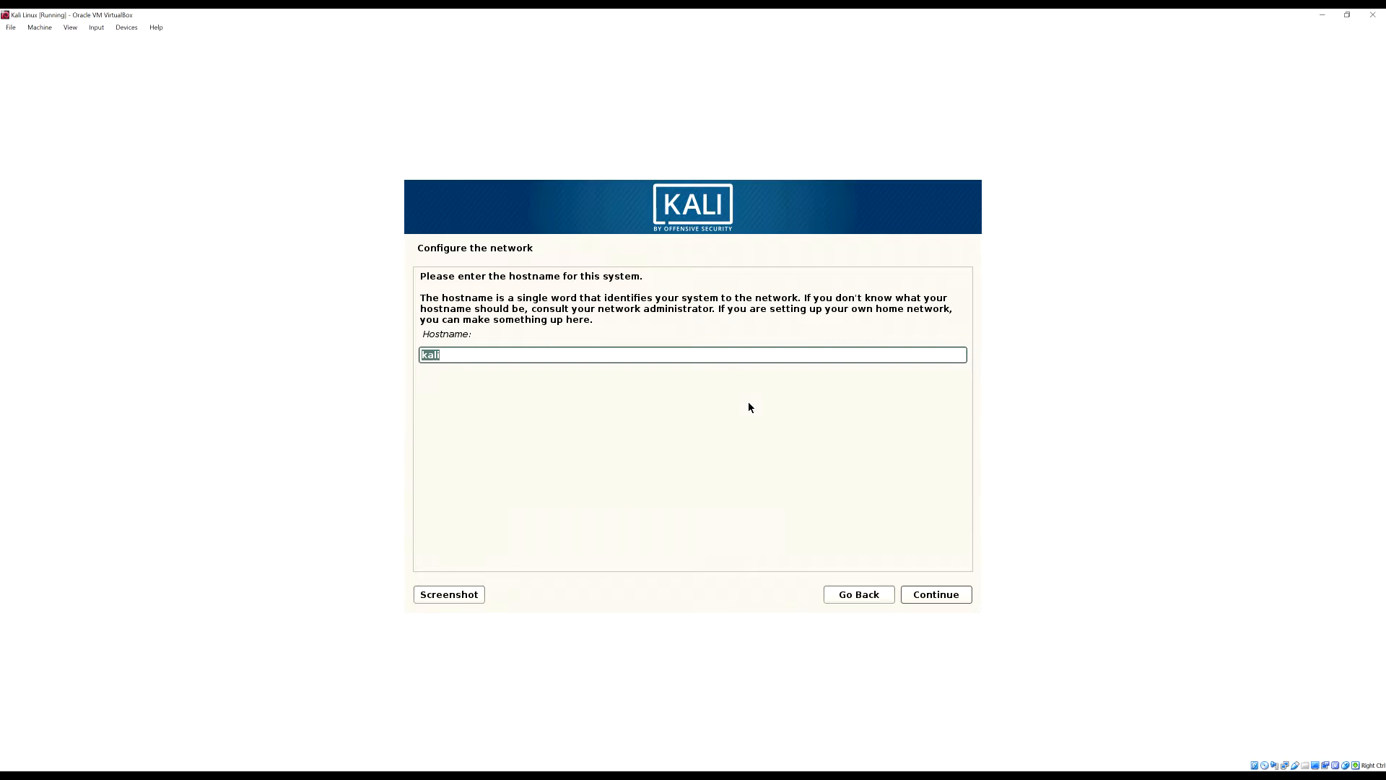
Set the hostname to KaliVbox after 'kali Vbox' is rejected, leaving the domain blank
click(603, 357)
text(Vbox)
click(952, 598)
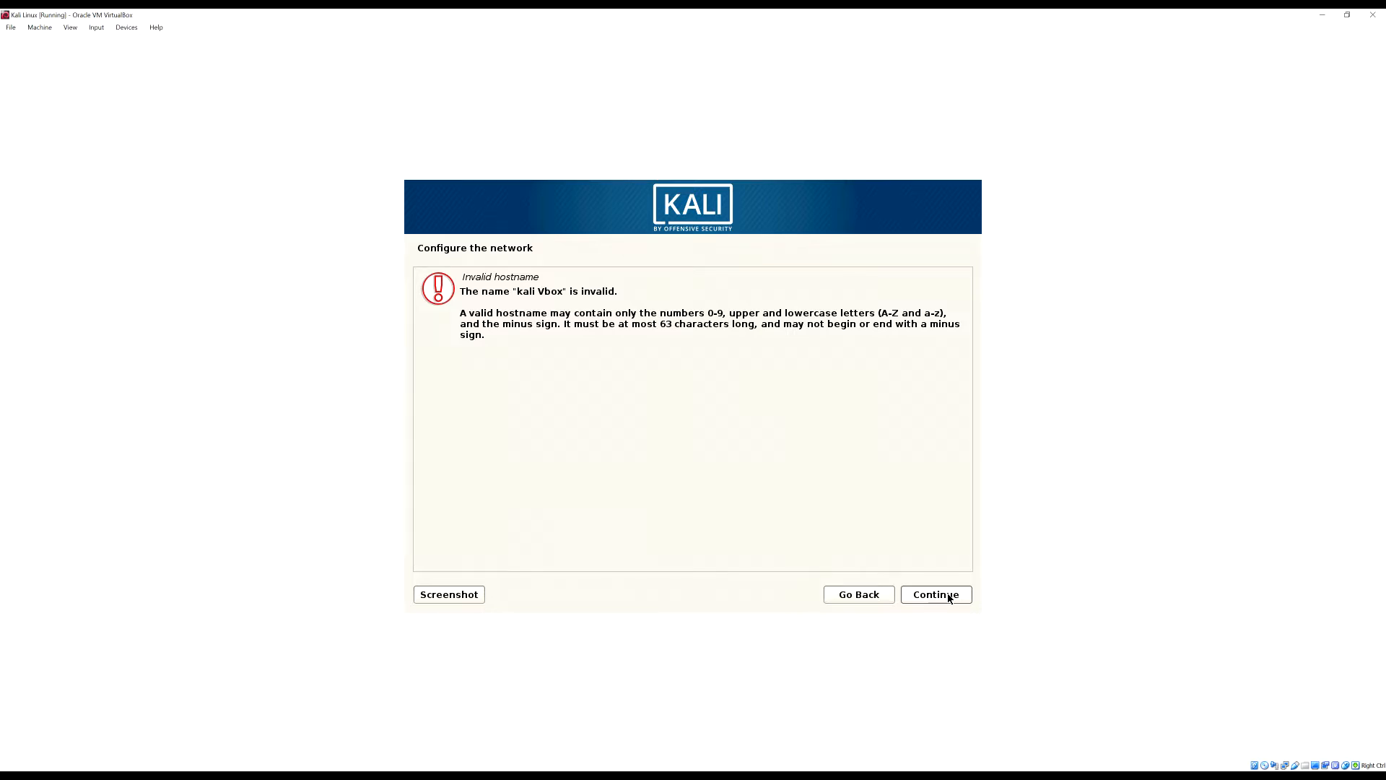
click(880, 595)
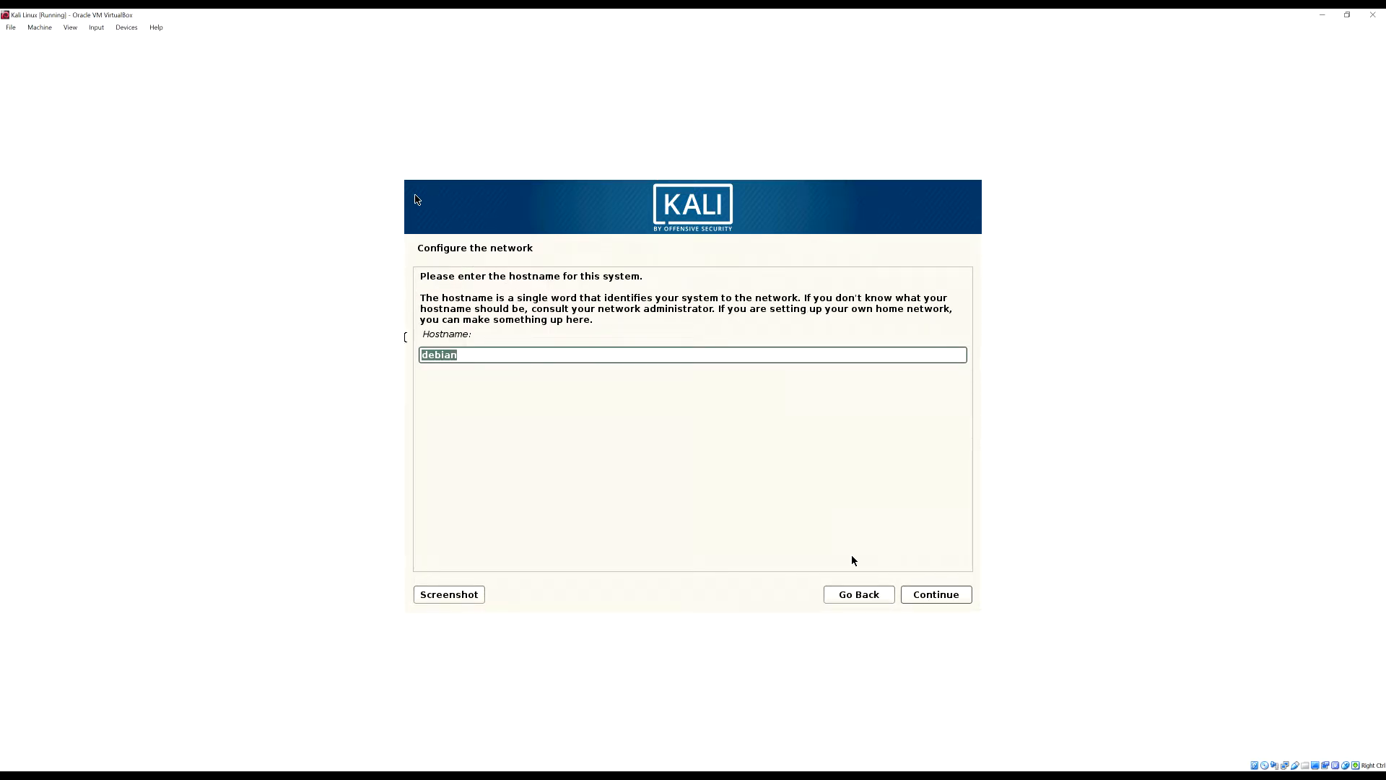
text(KaliVbox)
click(935, 596)
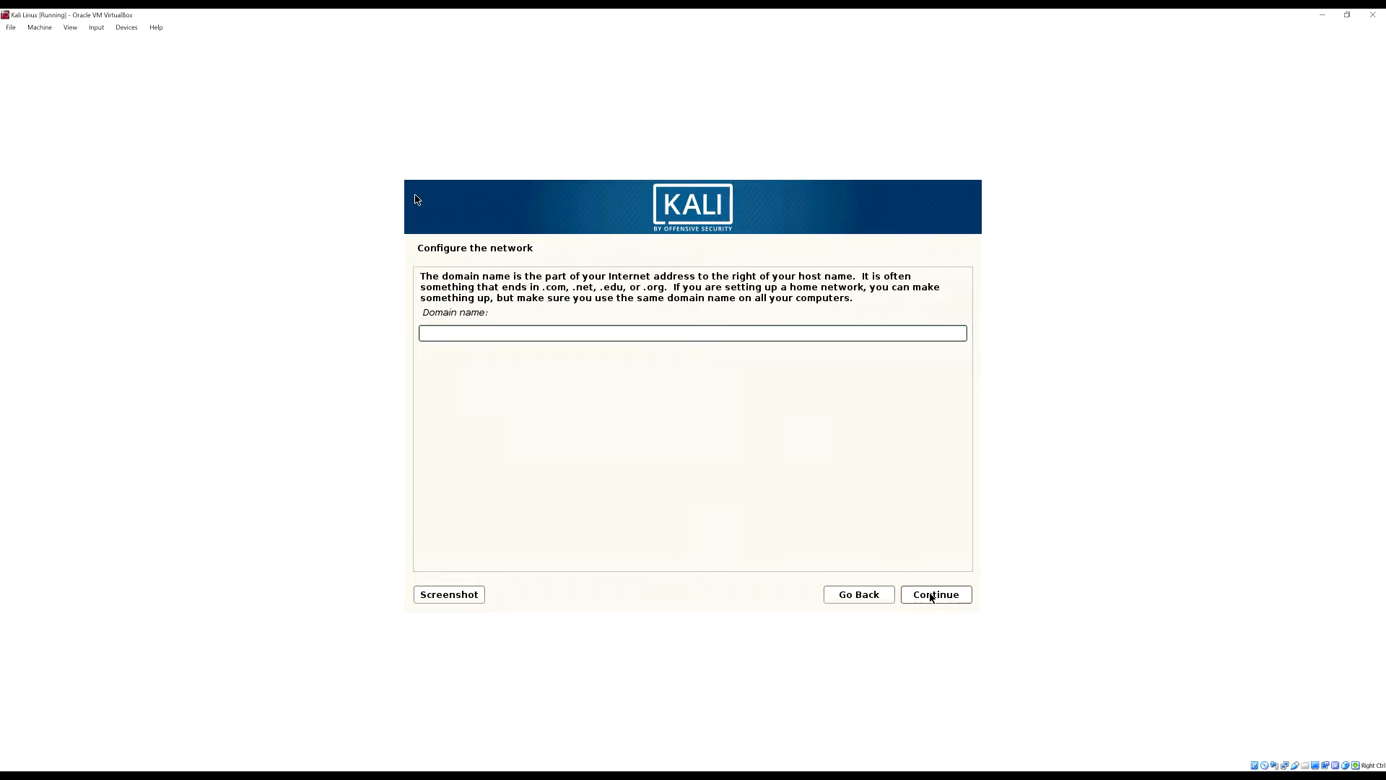
click(932, 597)
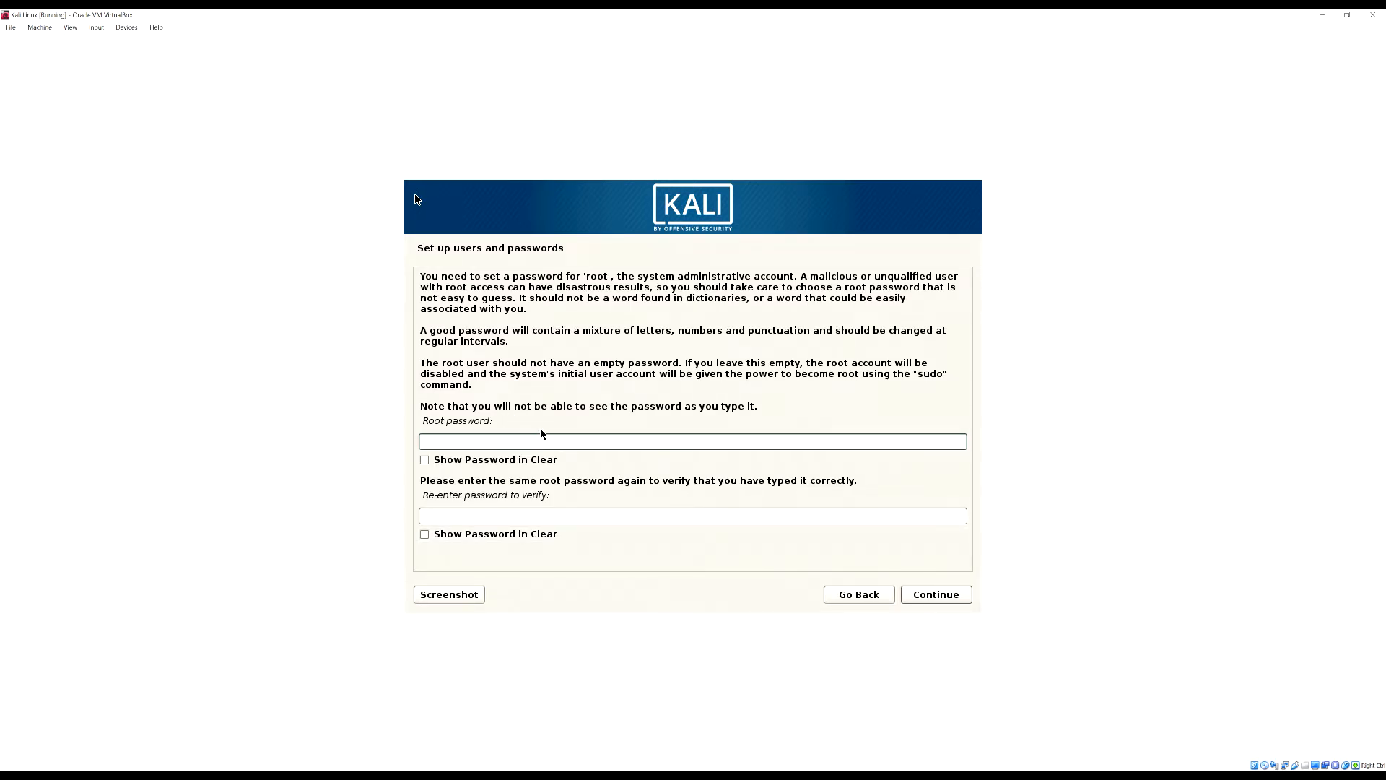
Enter and verify the root password, showing both fields in clear text
text(●●●●)
click(449, 460)
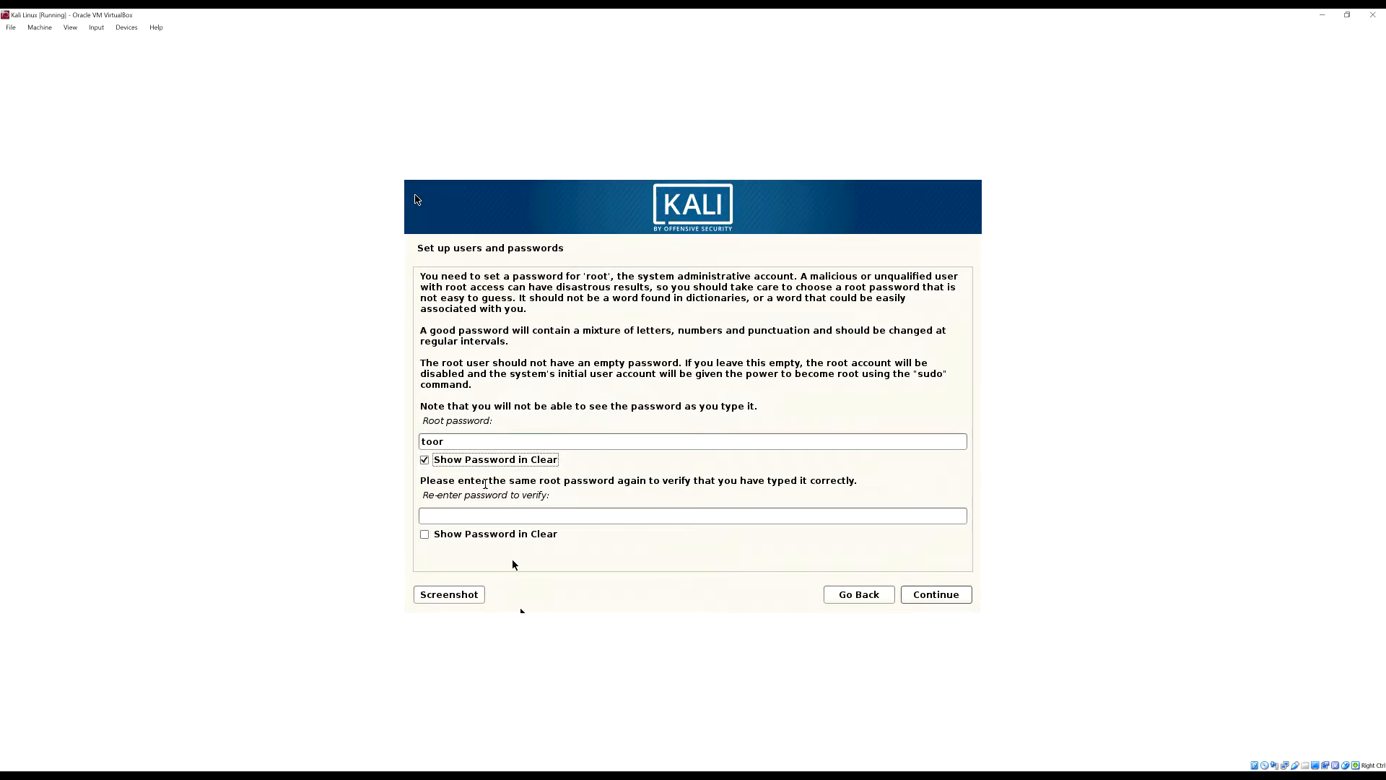
click(520, 534)
click(530, 518)
text(toor)
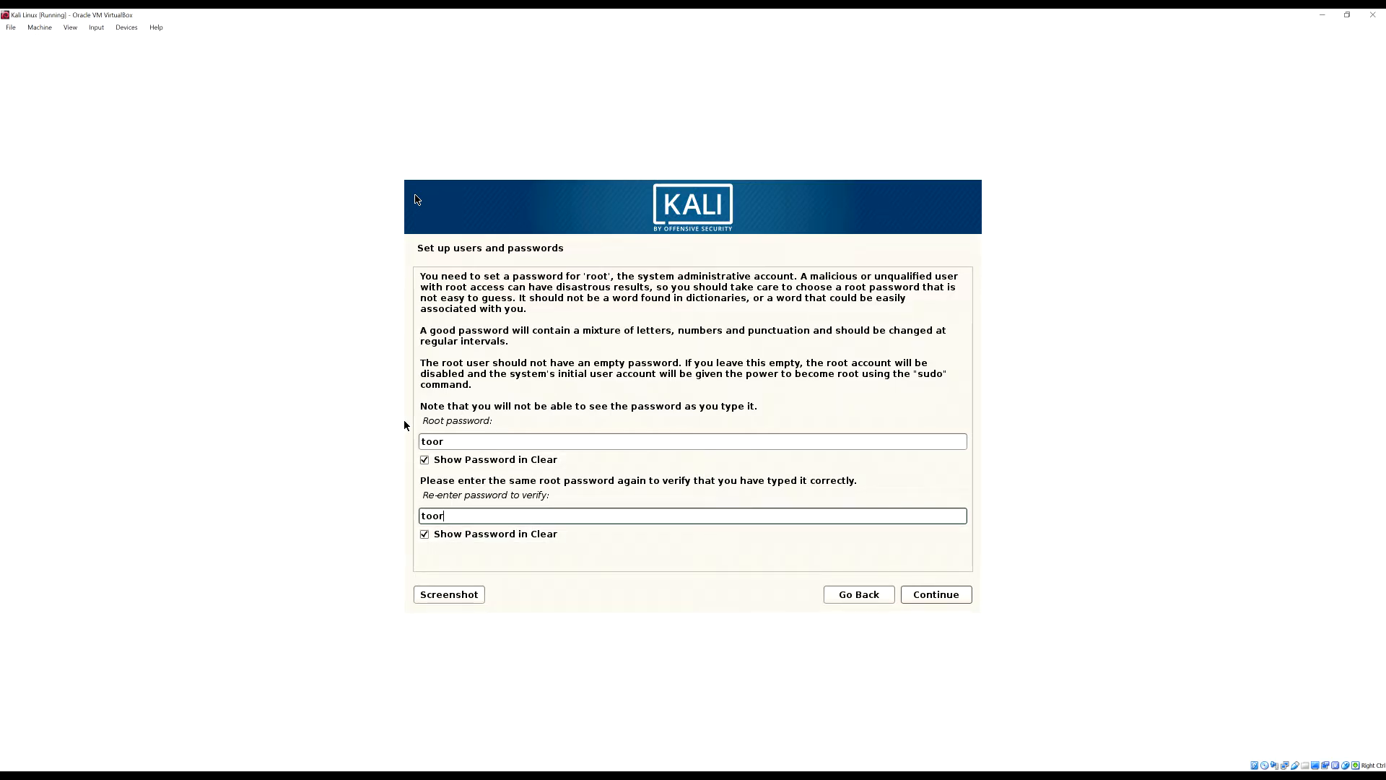
click(951, 600)
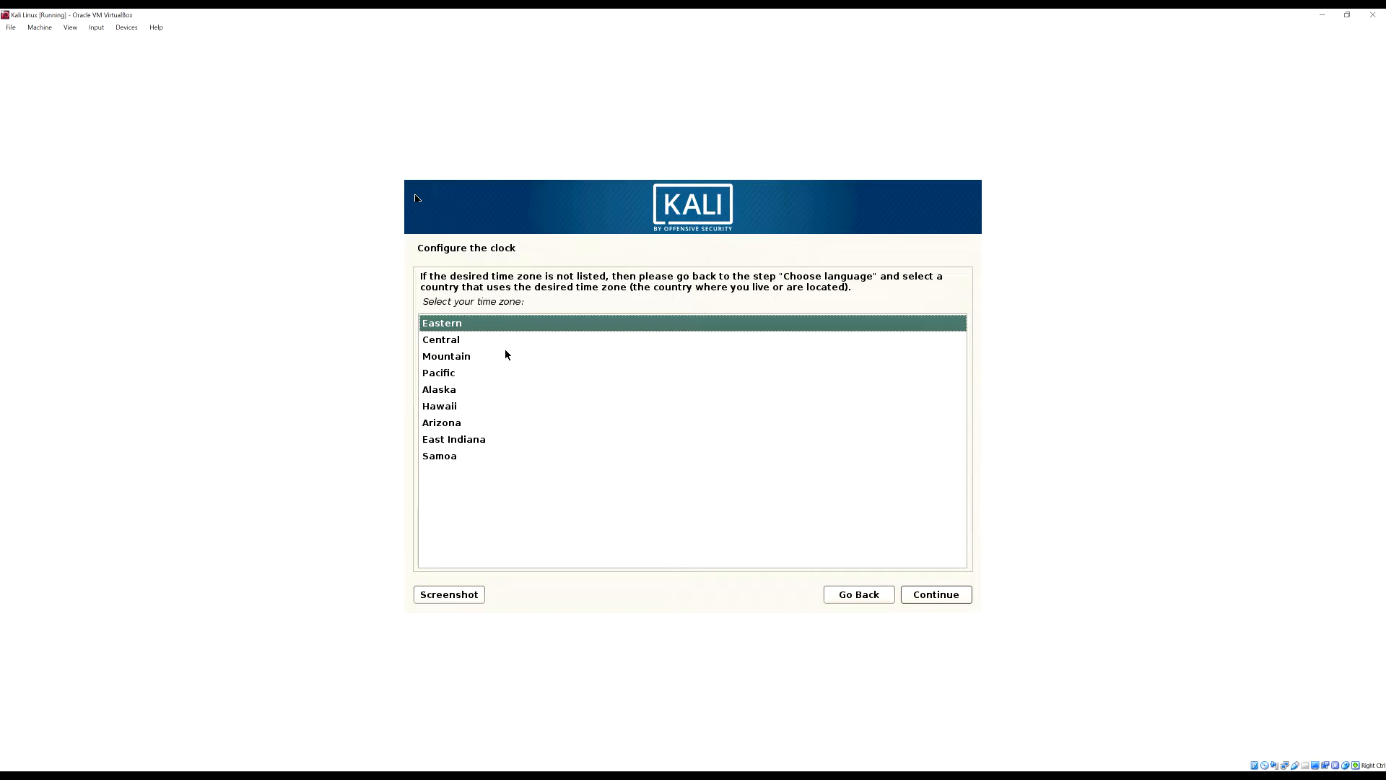
Try Arizona, then settle on Eastern as the time zone
click(473, 428)
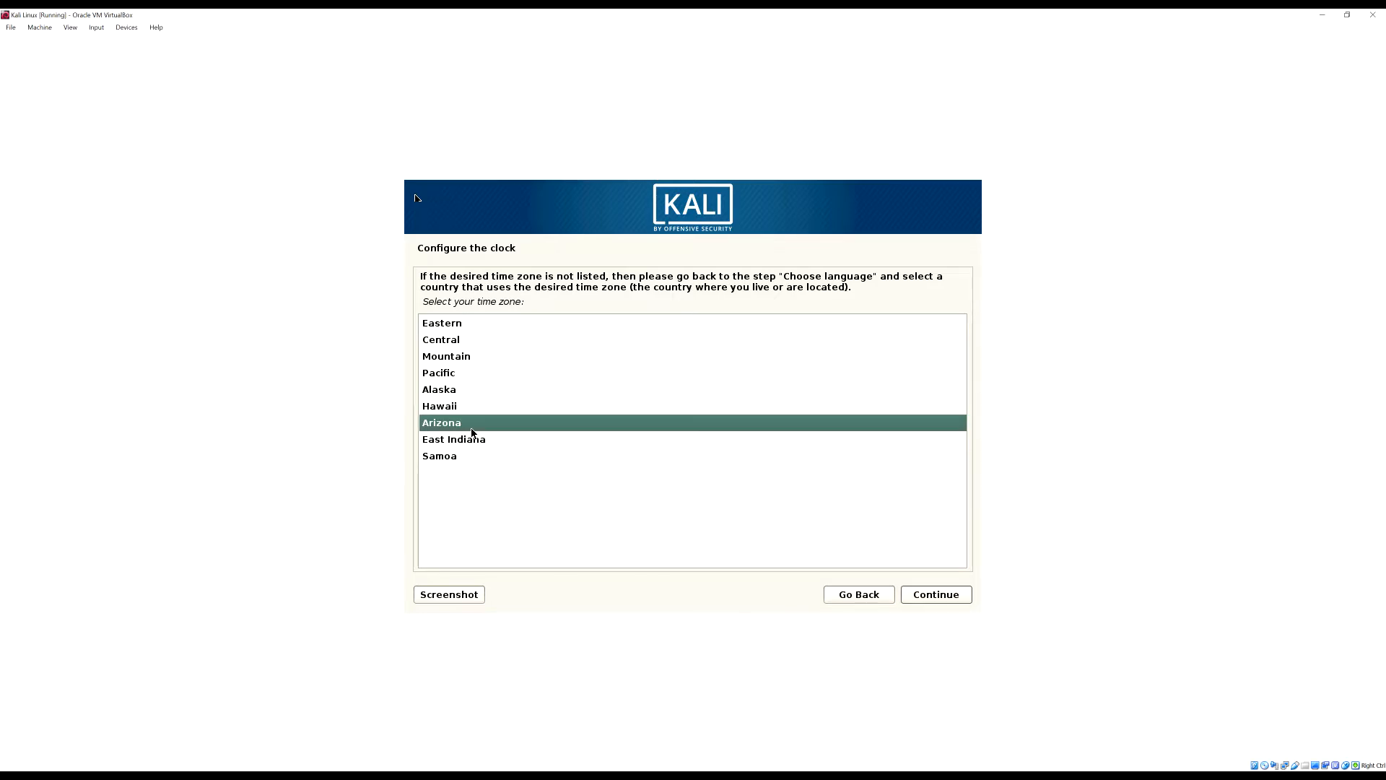
click(510, 324)
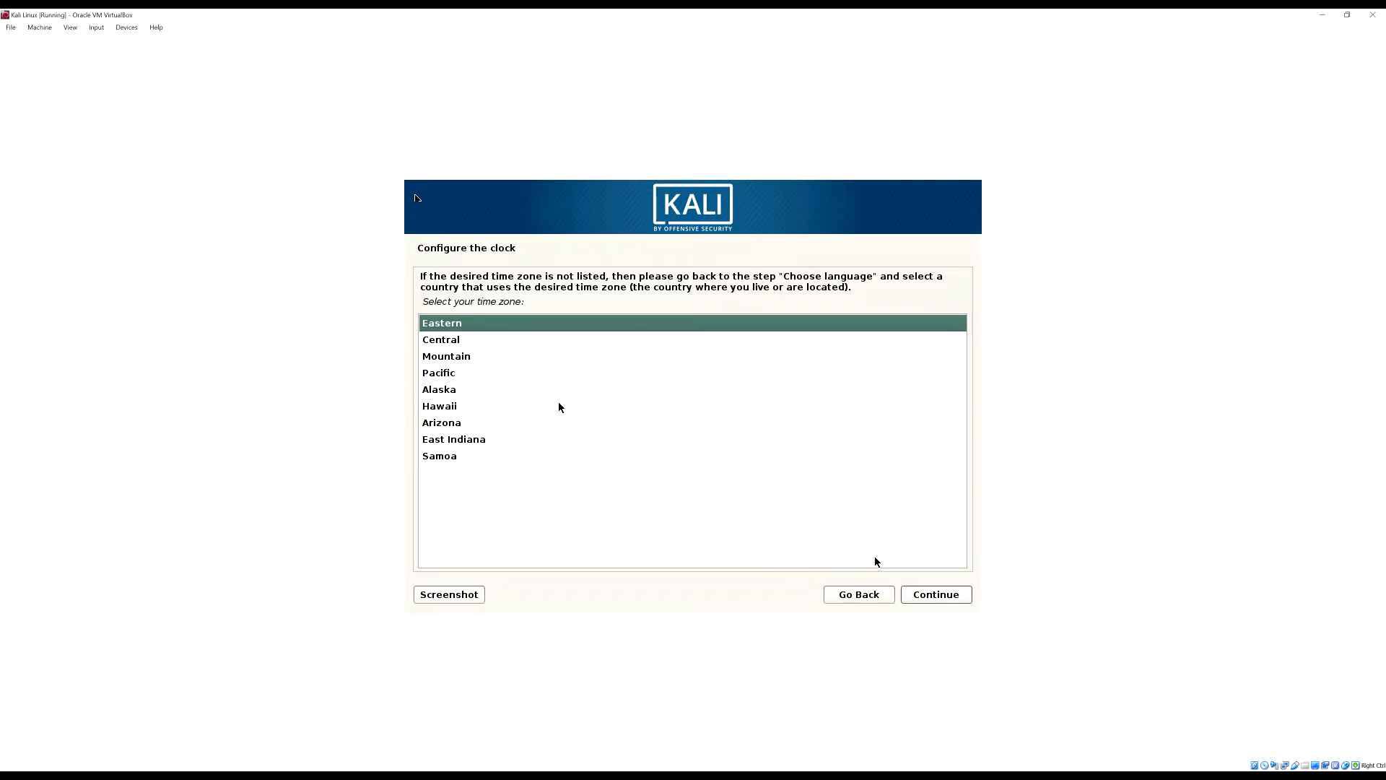
click(949, 593)
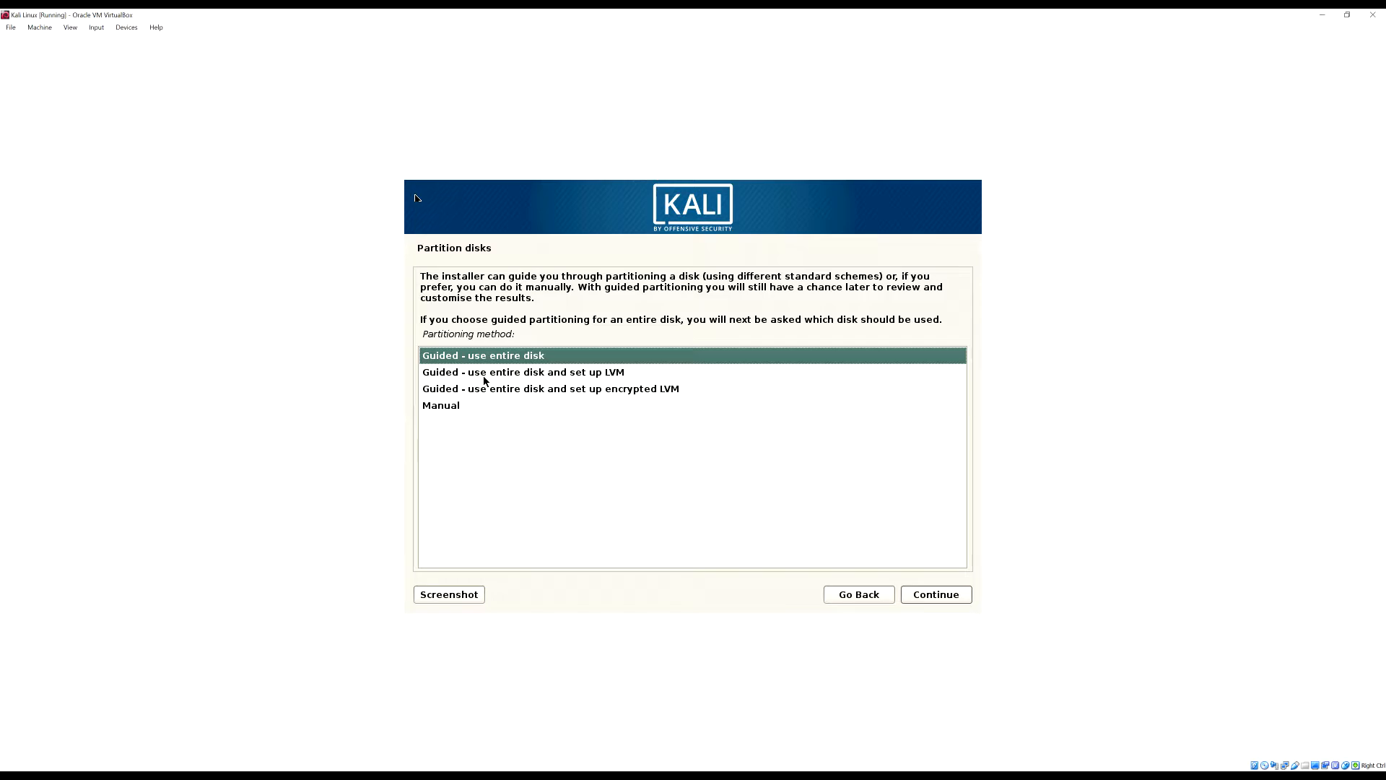
Pick Guided - use entire disk instead of Manual as the partitioning method
click(464, 405)
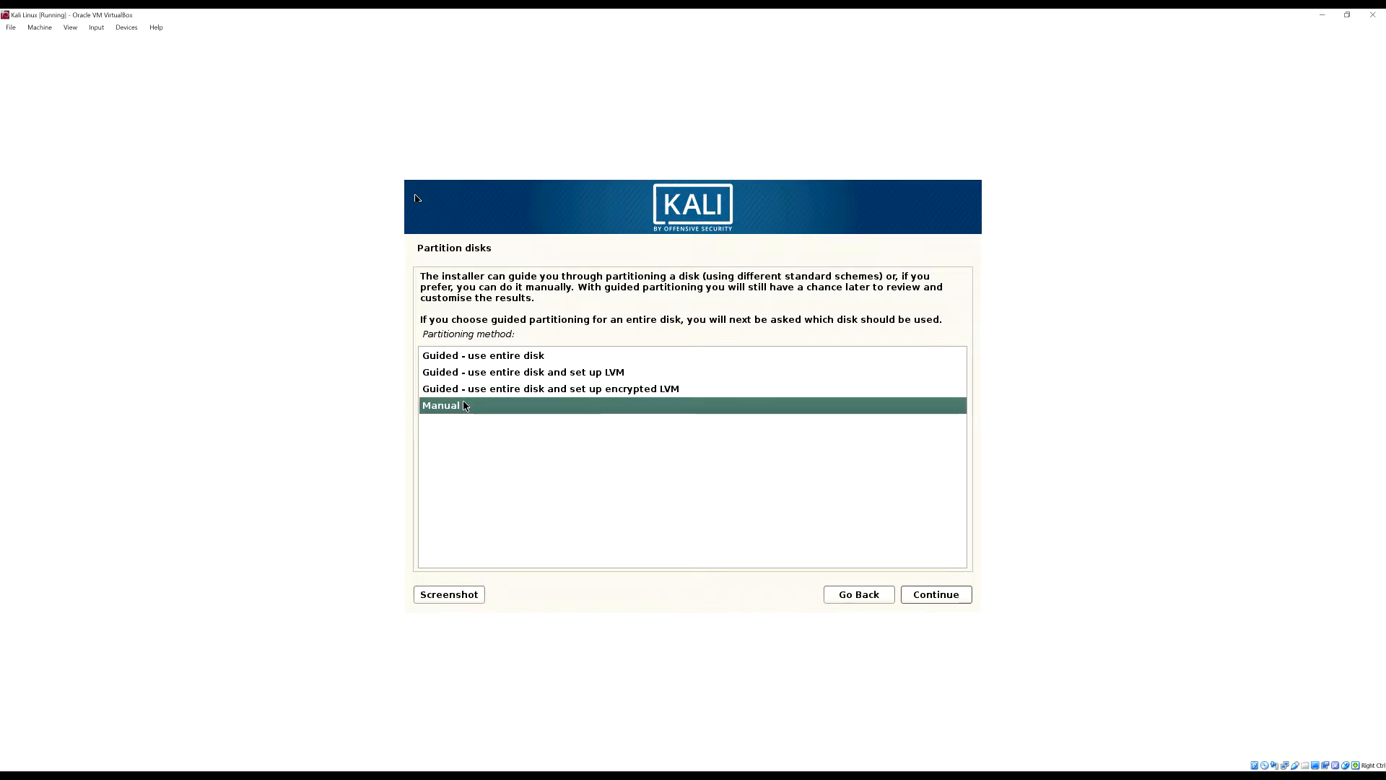
click(538, 356)
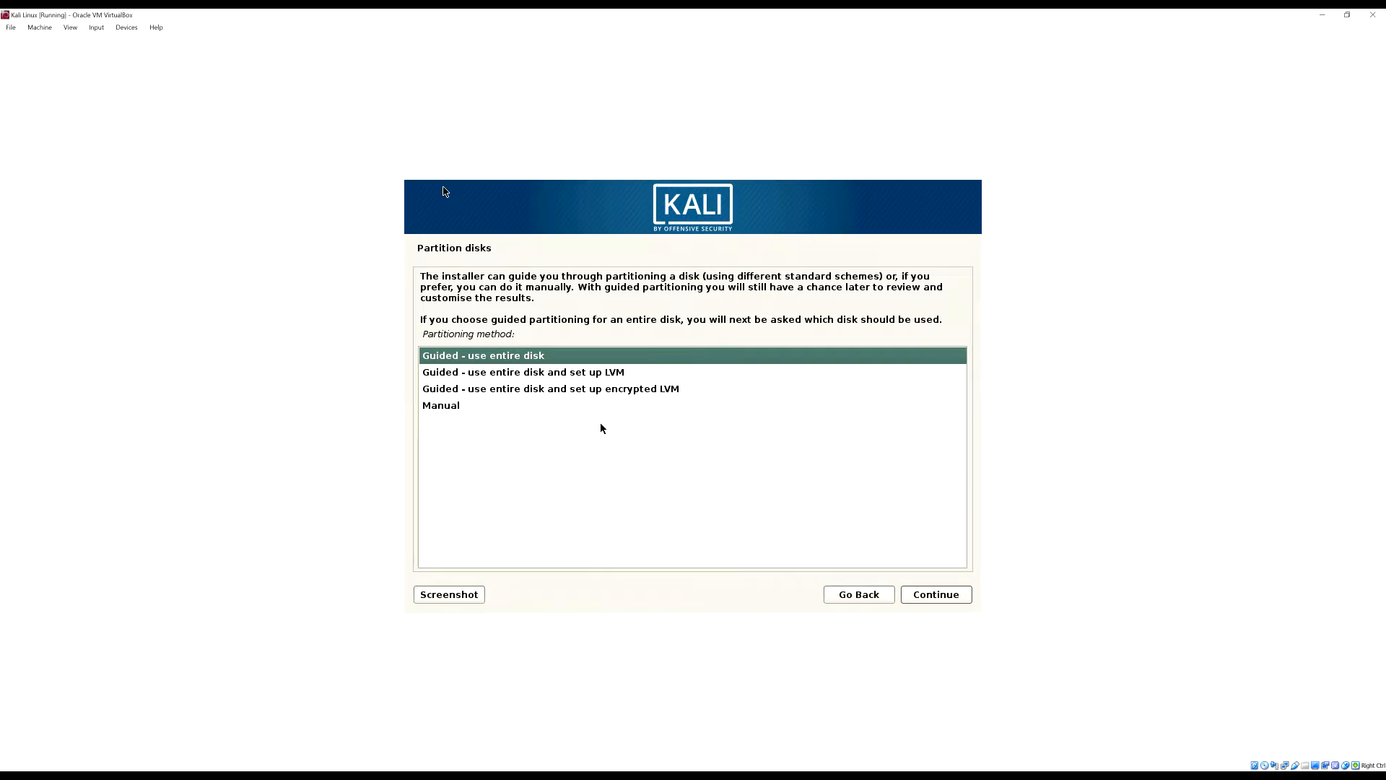
click(932, 595)
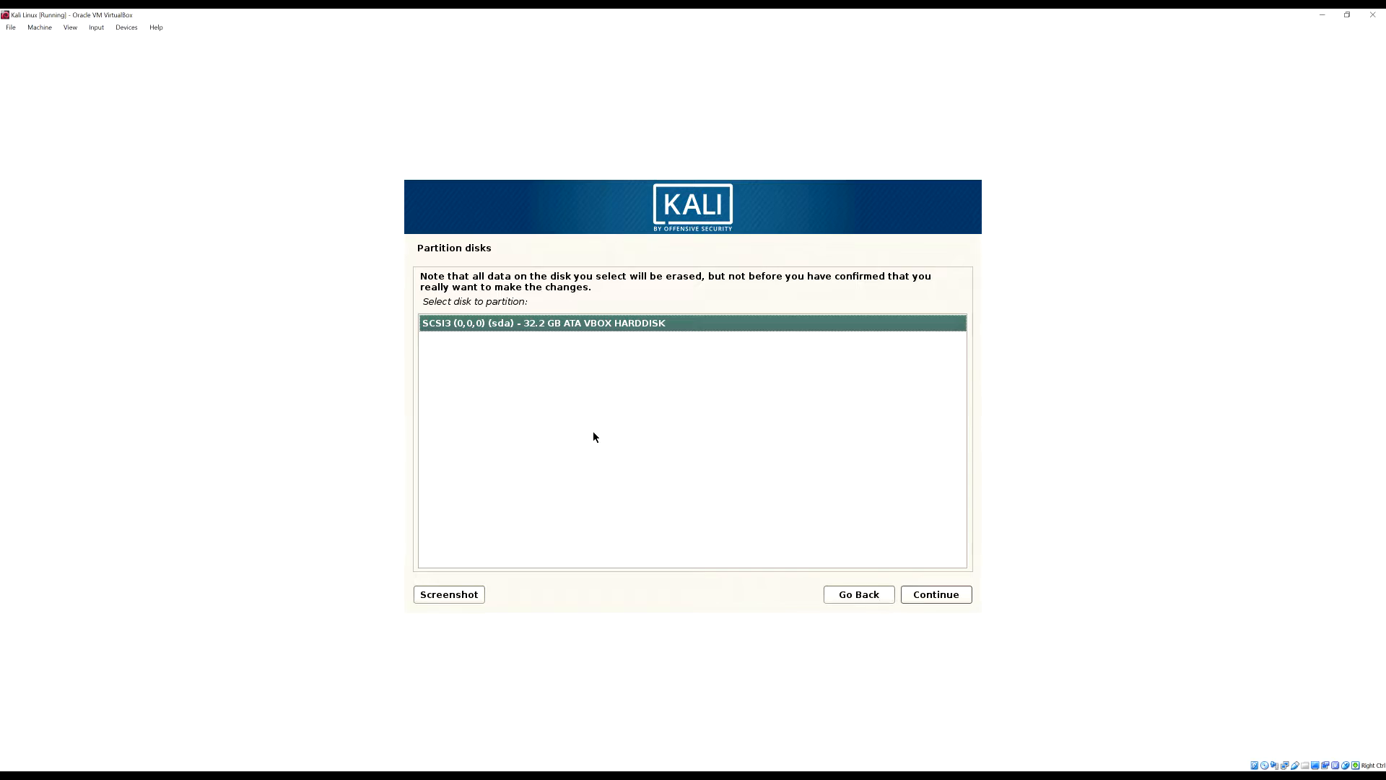
Select the 32.2 GB SCSI3 (sda) VBOX HARDDISK and the All files in one partition scheme
click(931, 595)
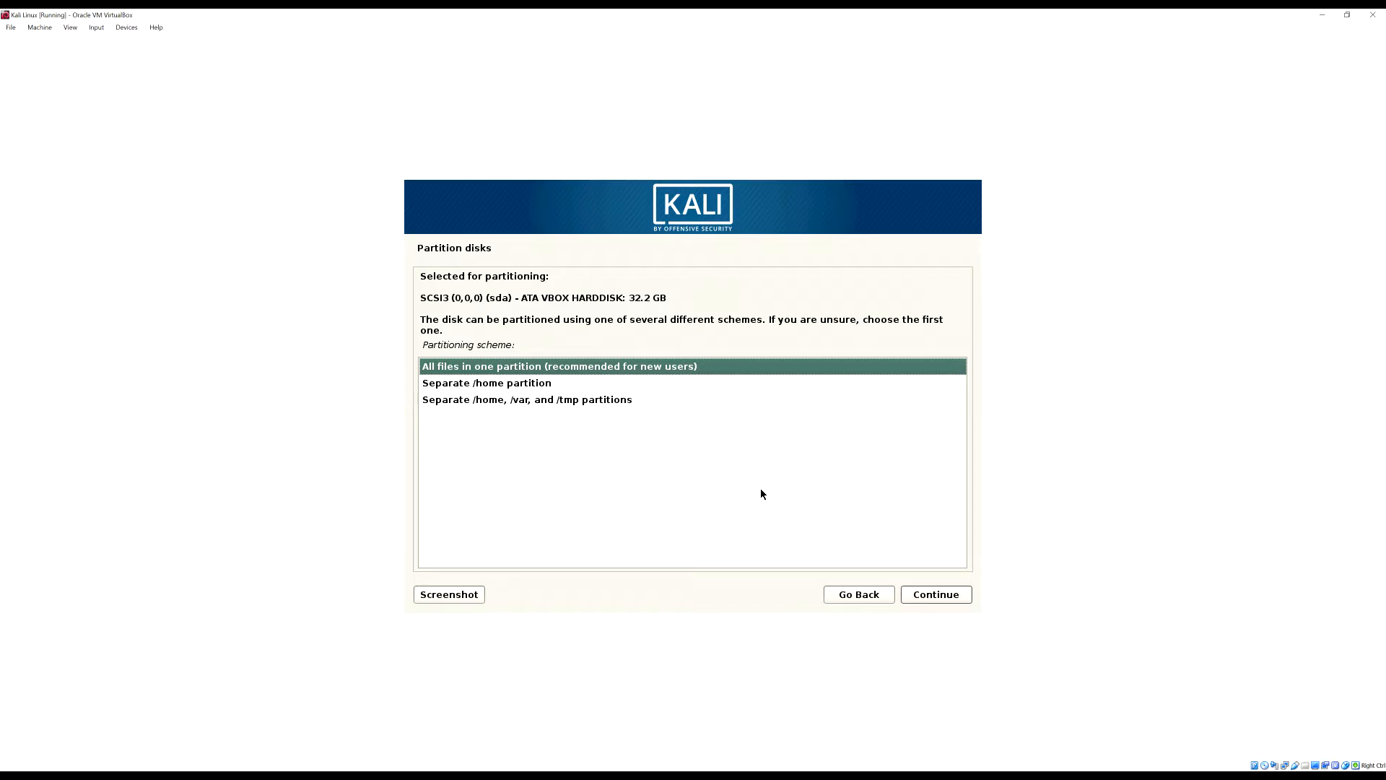
click(924, 596)
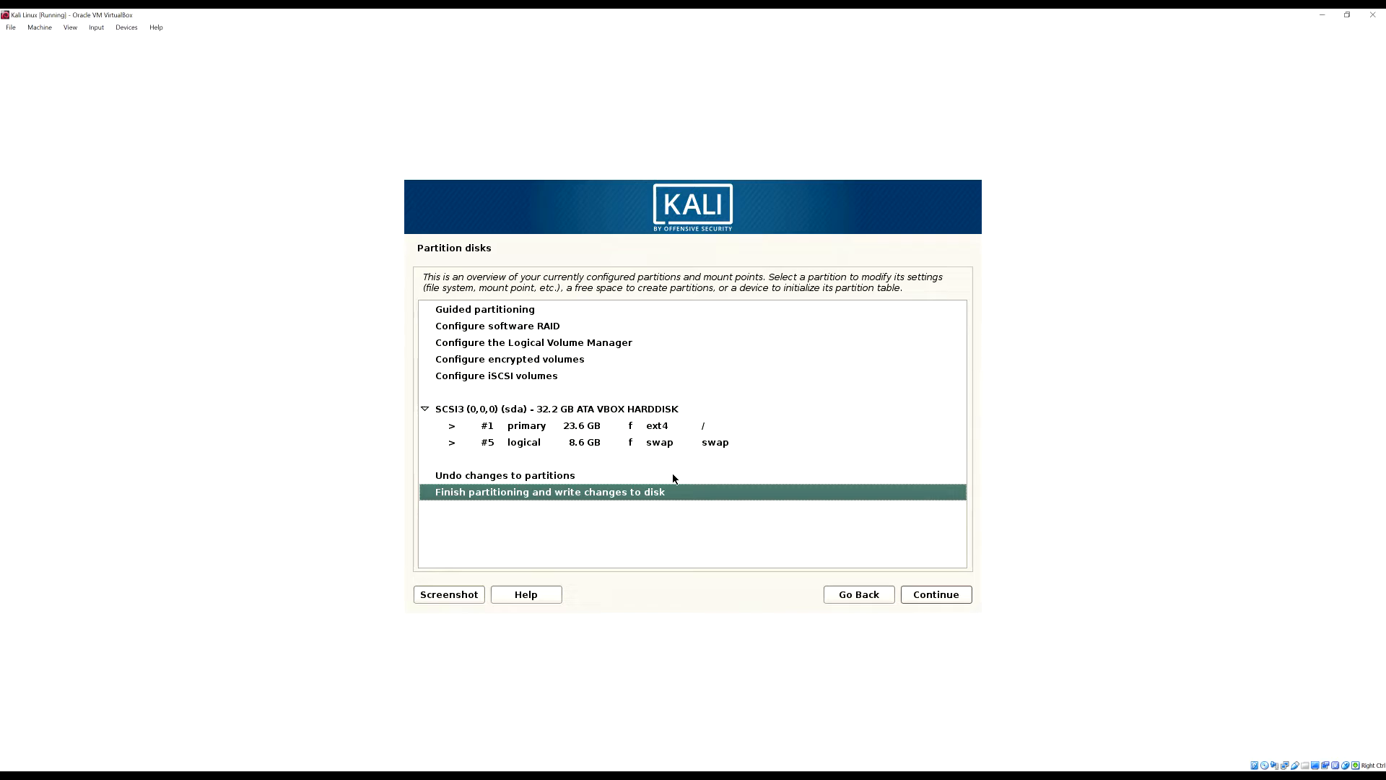
Finish partitioning and confirm Yes to write the ext4 root and swap layout to disk
click(957, 597)
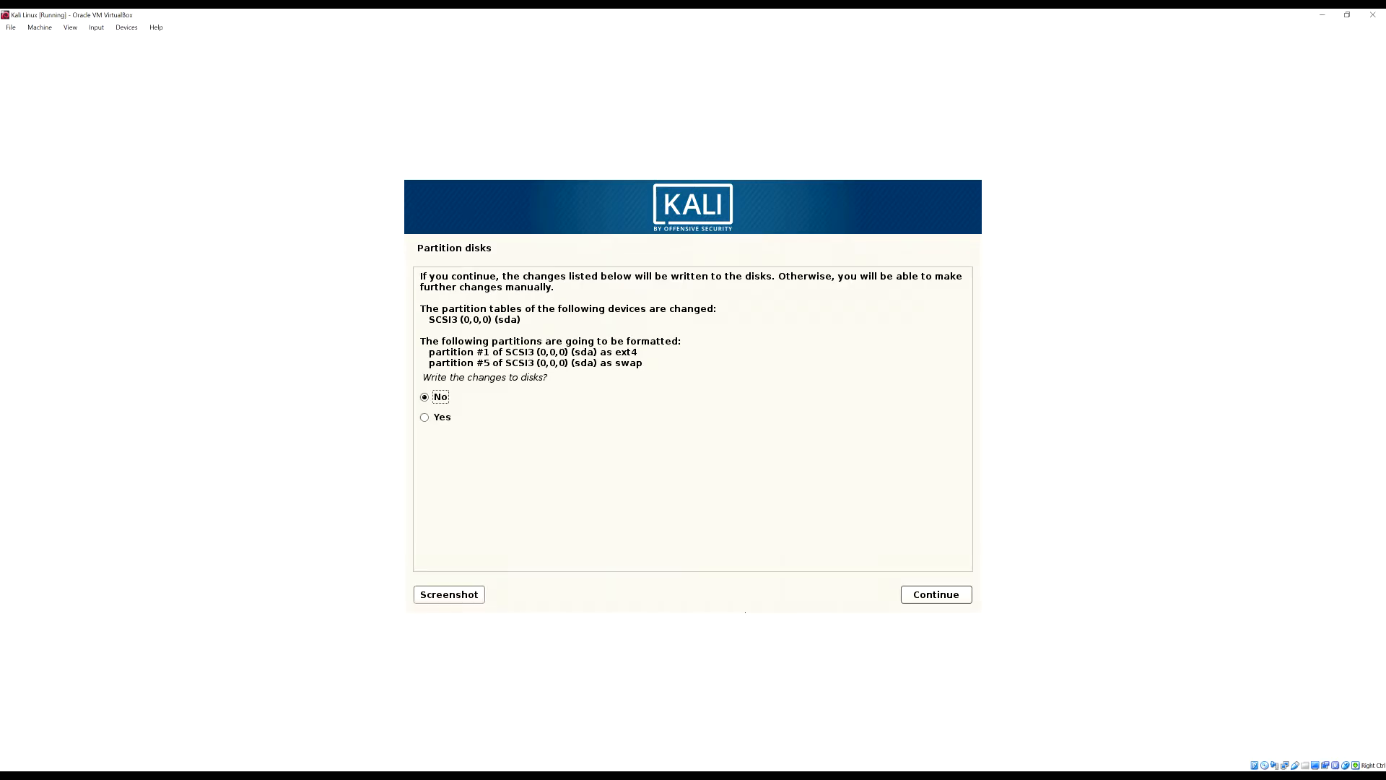
click(523, 418)
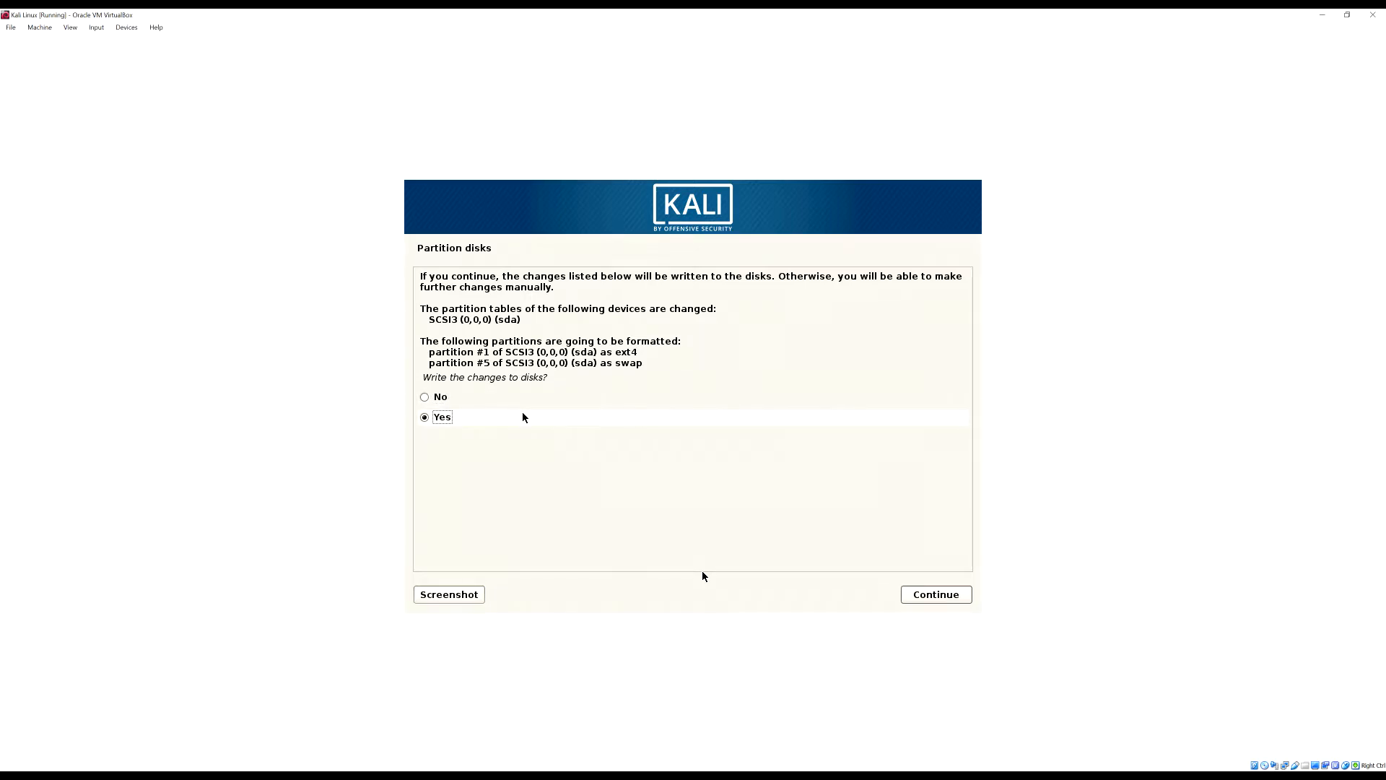
click(960, 597)
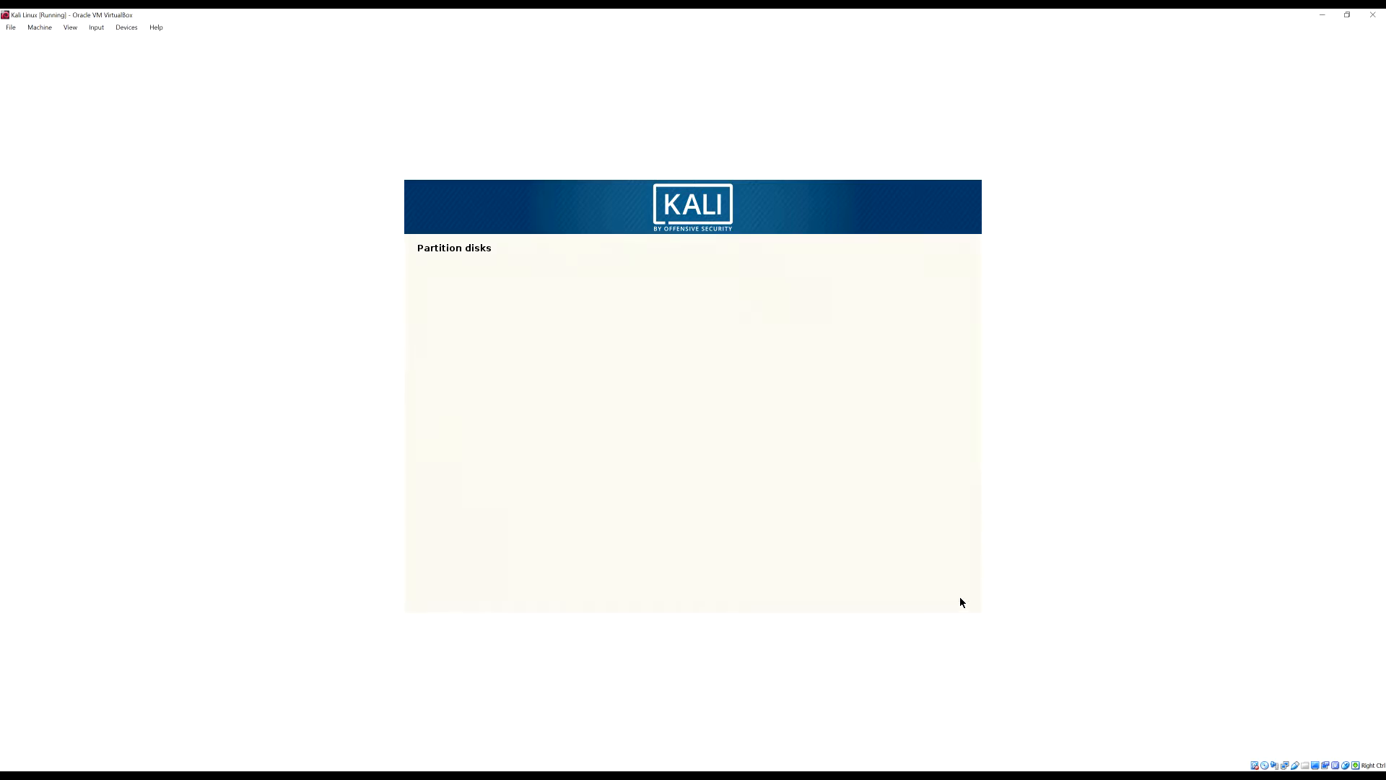